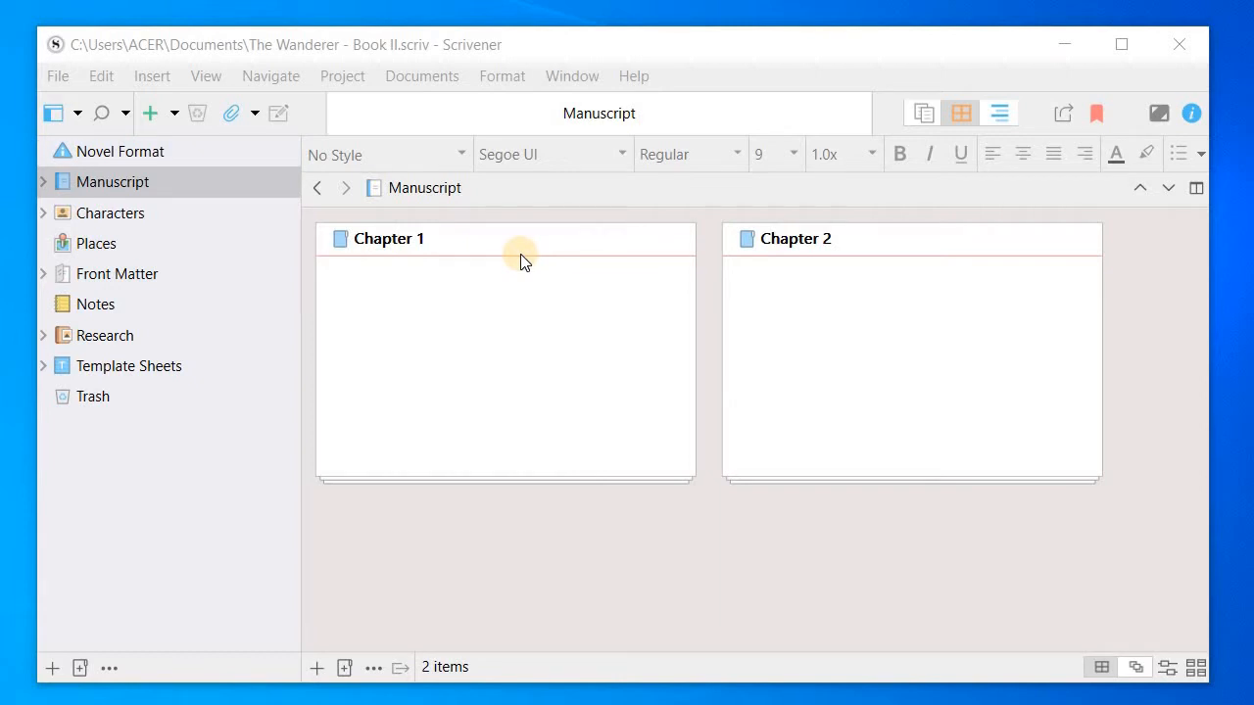
Start a new project from the Novel template in the Fiction category
{"action": "left_click", "coordinate": [461, 41]}
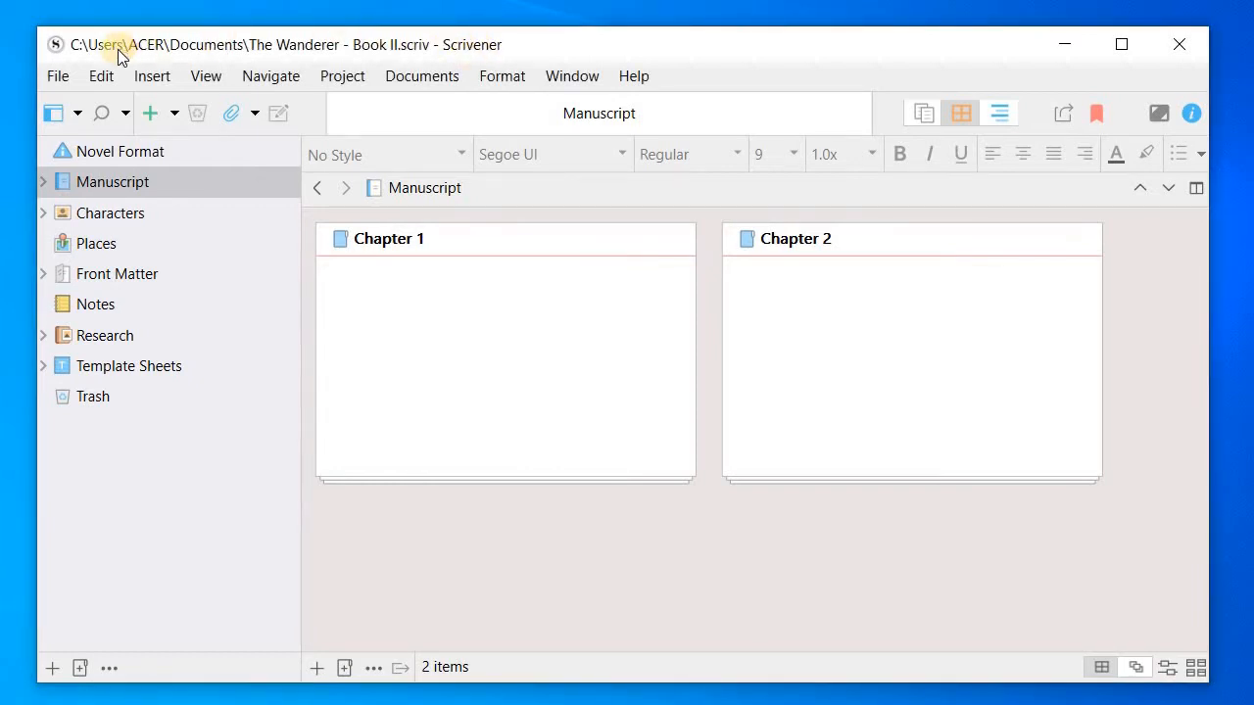
{"action": "left_click", "coordinate": [61, 77]}
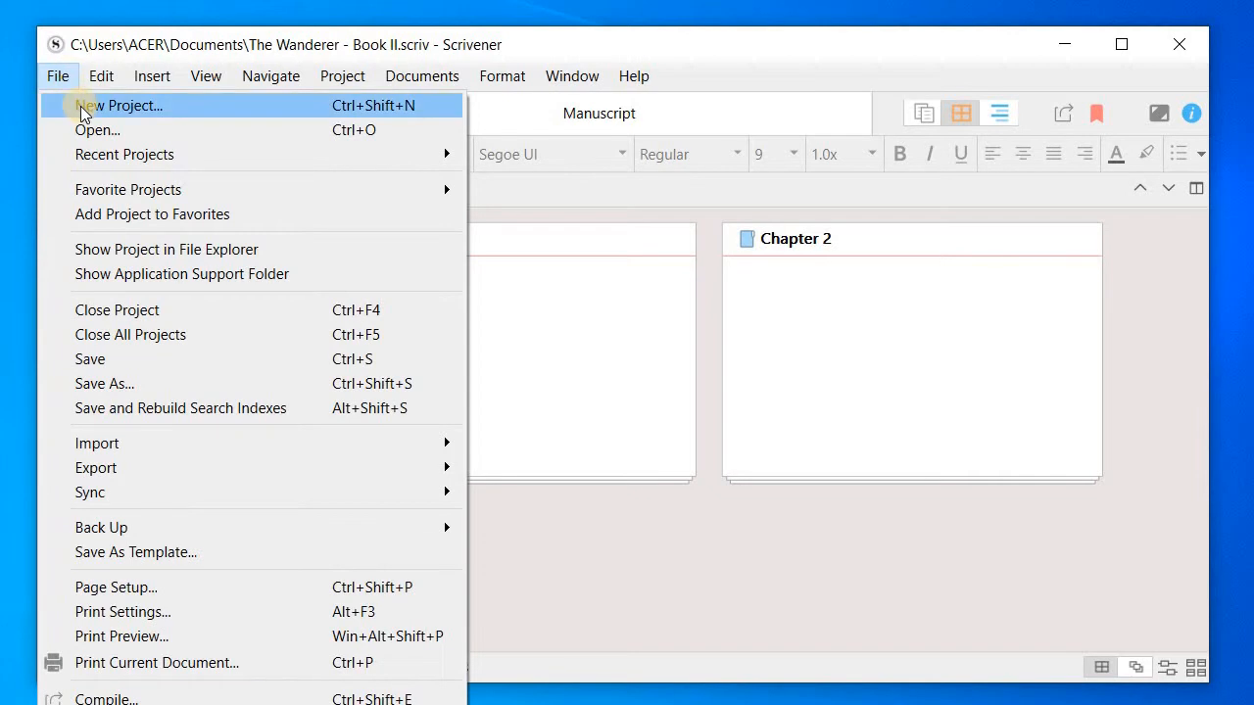
{"action": "left_click", "coordinate": [79, 106]}
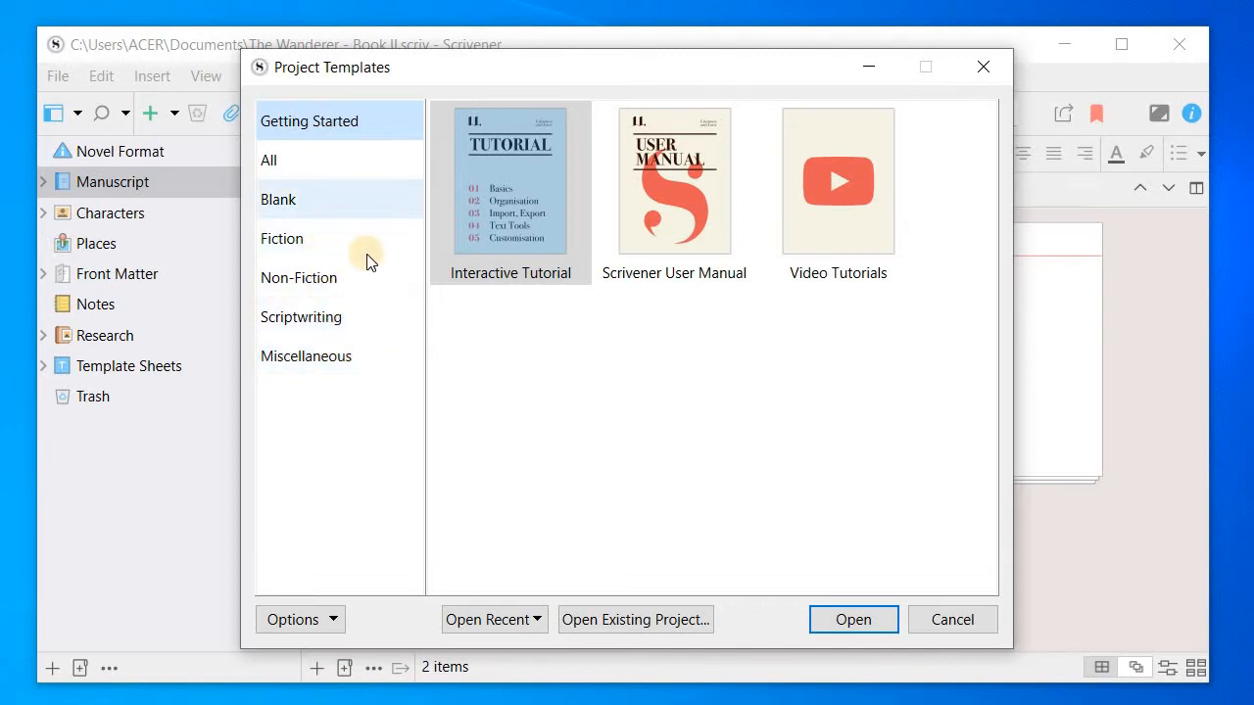
{"action": "left_click", "coordinate": [331, 254]}
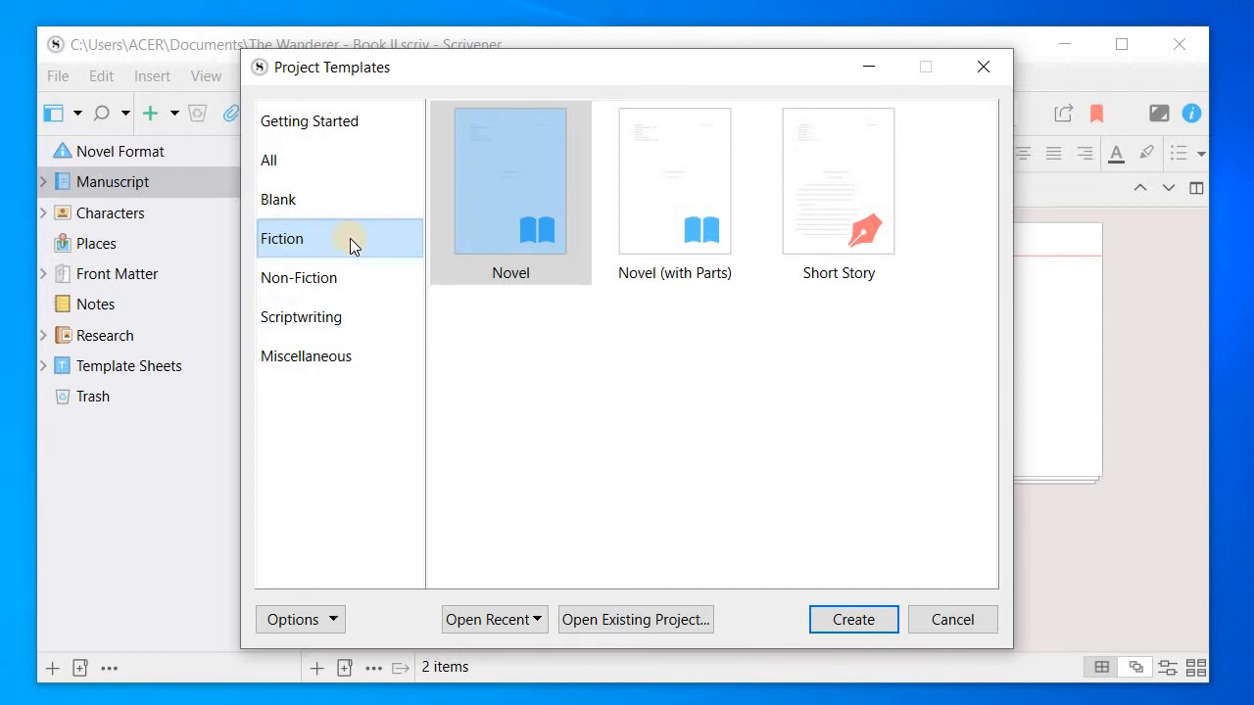
{"action": "left_click", "coordinate": [493, 268]}
{"action": "left_click", "coordinate": [849, 623]}
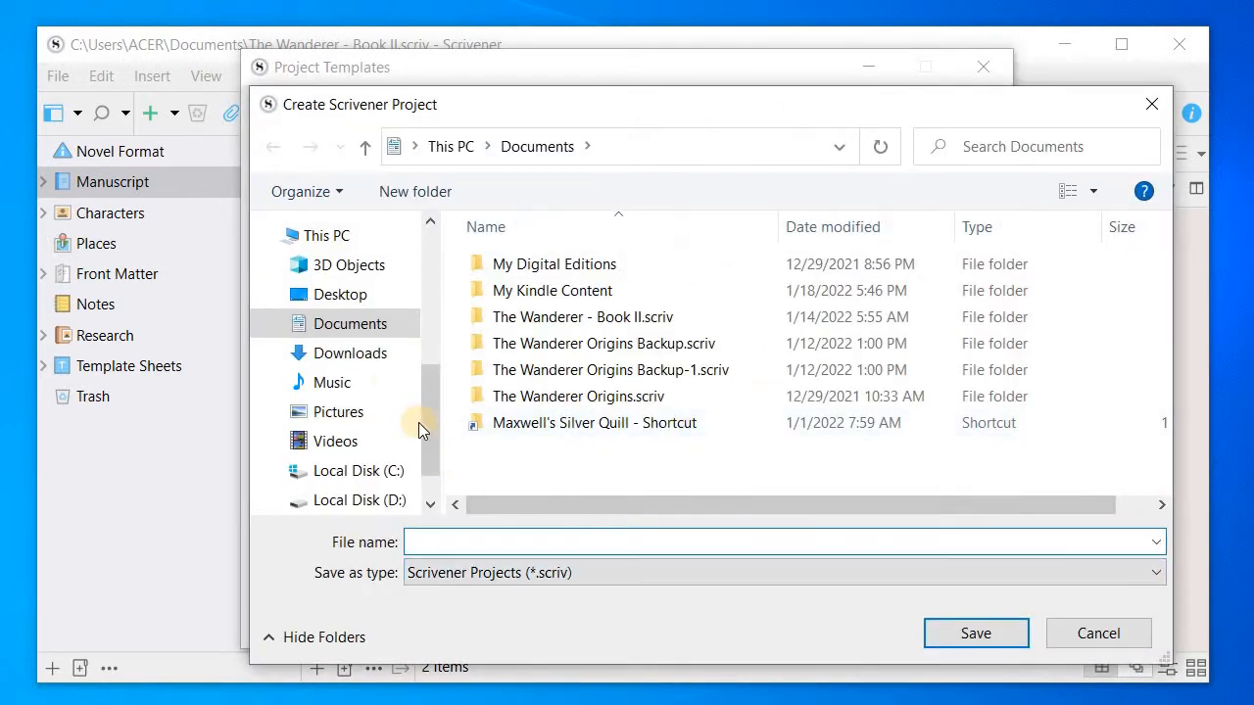
Save the project to the Desktop as "New Project" and shrink its window to fit the screen
{"action": "left_click", "coordinate": [353, 294]}
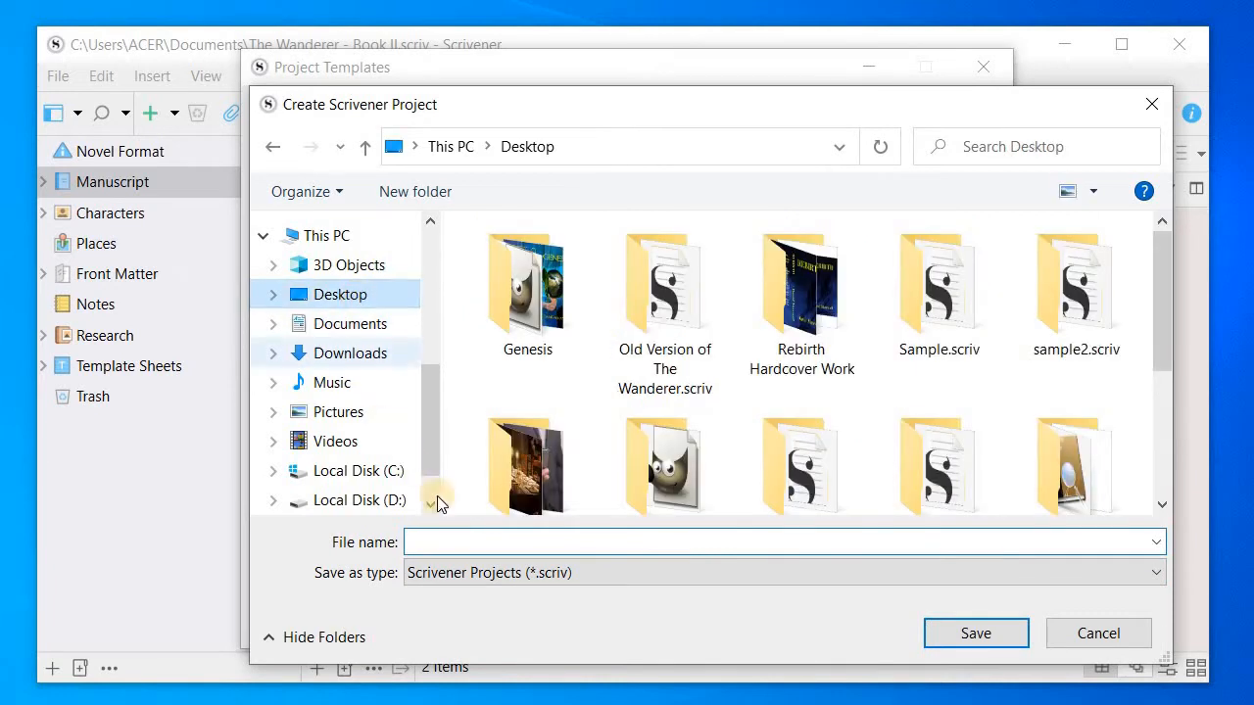
{"action": "left_click", "coordinate": [460, 547]}
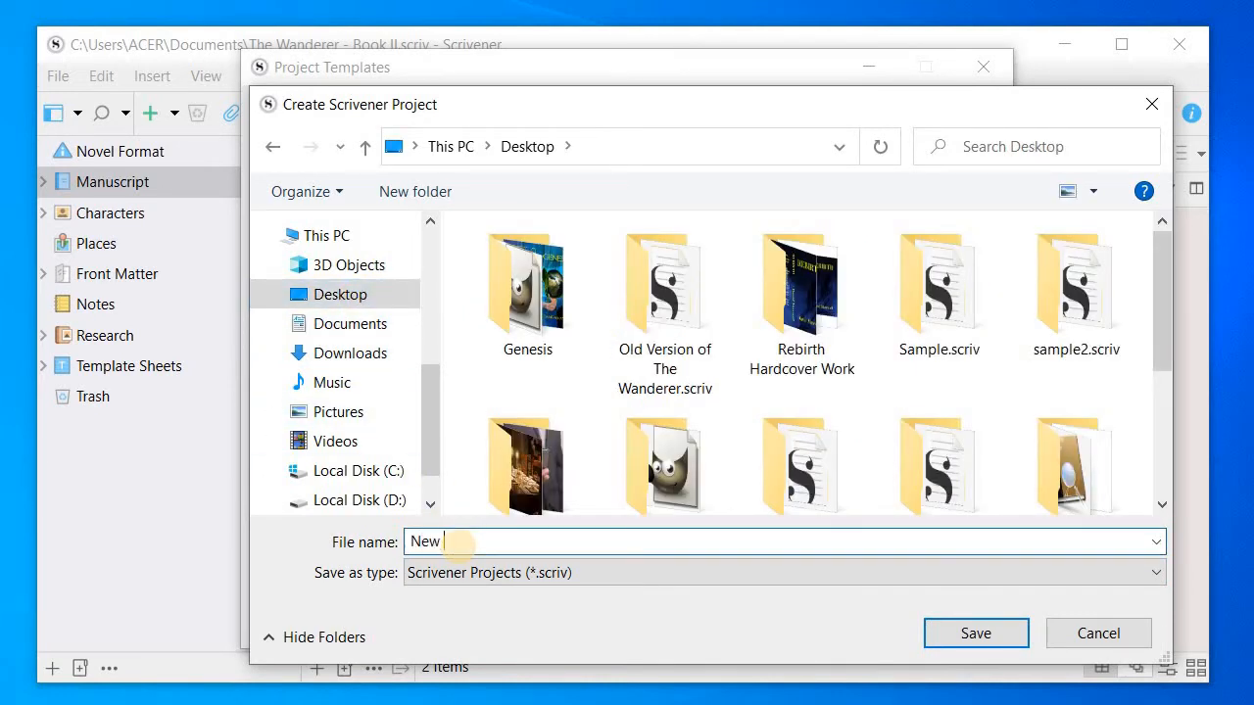
{"action": "type", "text": "New Project"}
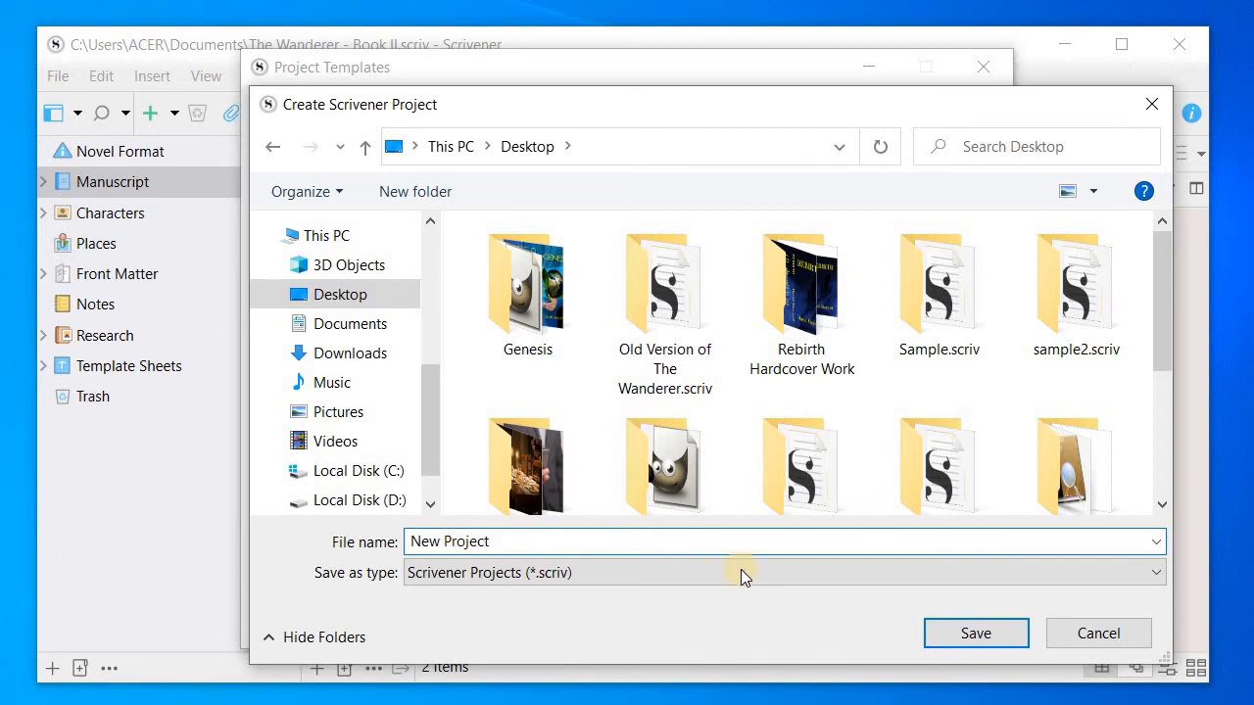
{"action": "left_click", "coordinate": [942, 634]}
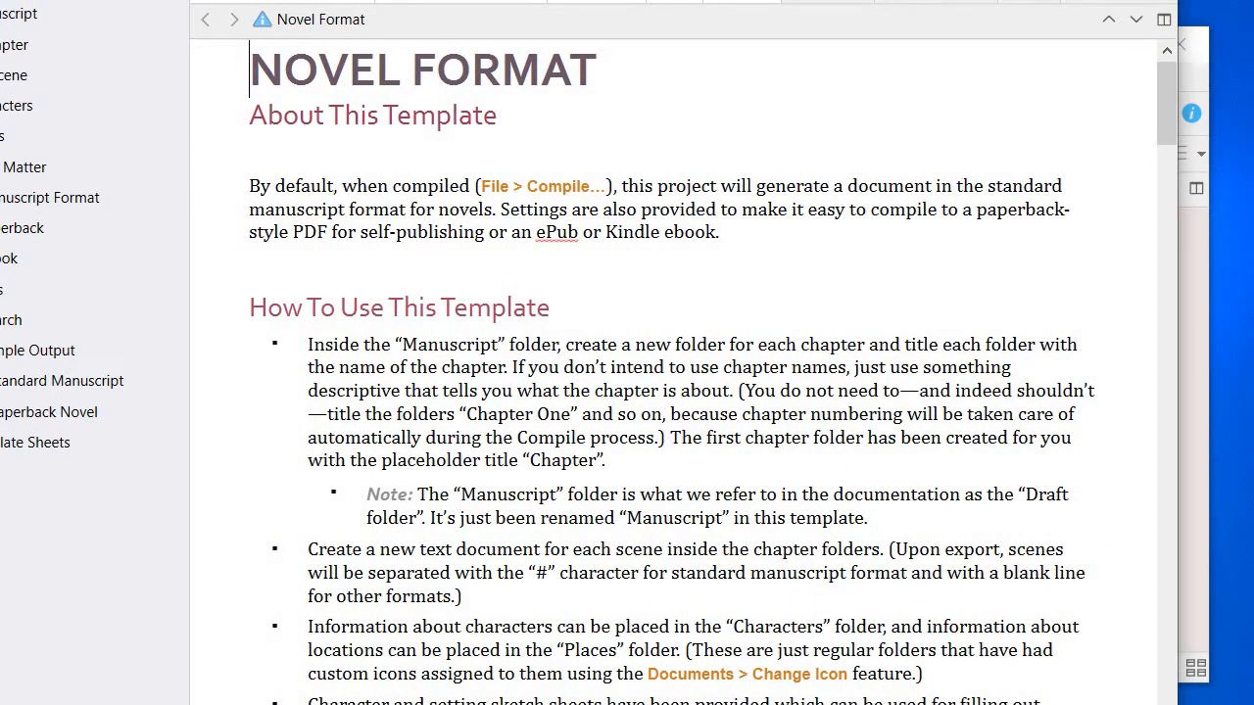
{"action": "left_click_drag", "start_coordinate": [1175, 701], "coordinate": [1035, 519]}
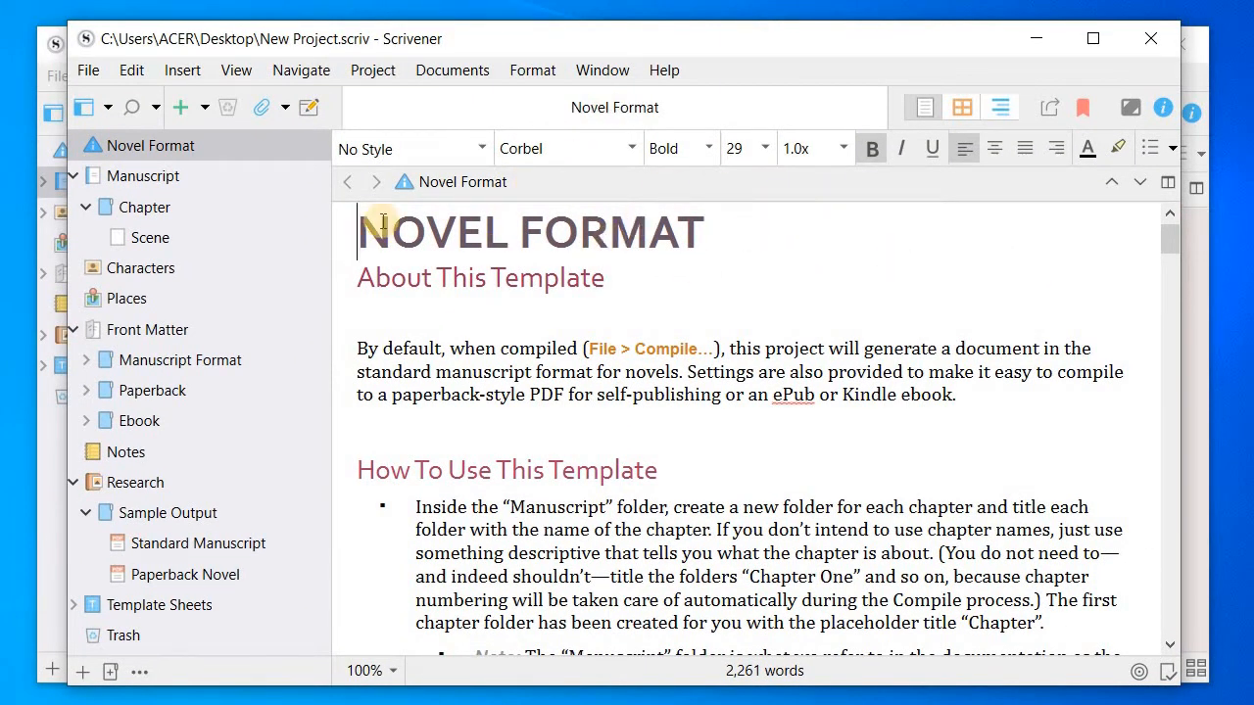
Collapse the Manuscript, Front Matter and Research folders in the binder and skim the Novel Format document
{"action": "left_click", "coordinate": [74, 174]}
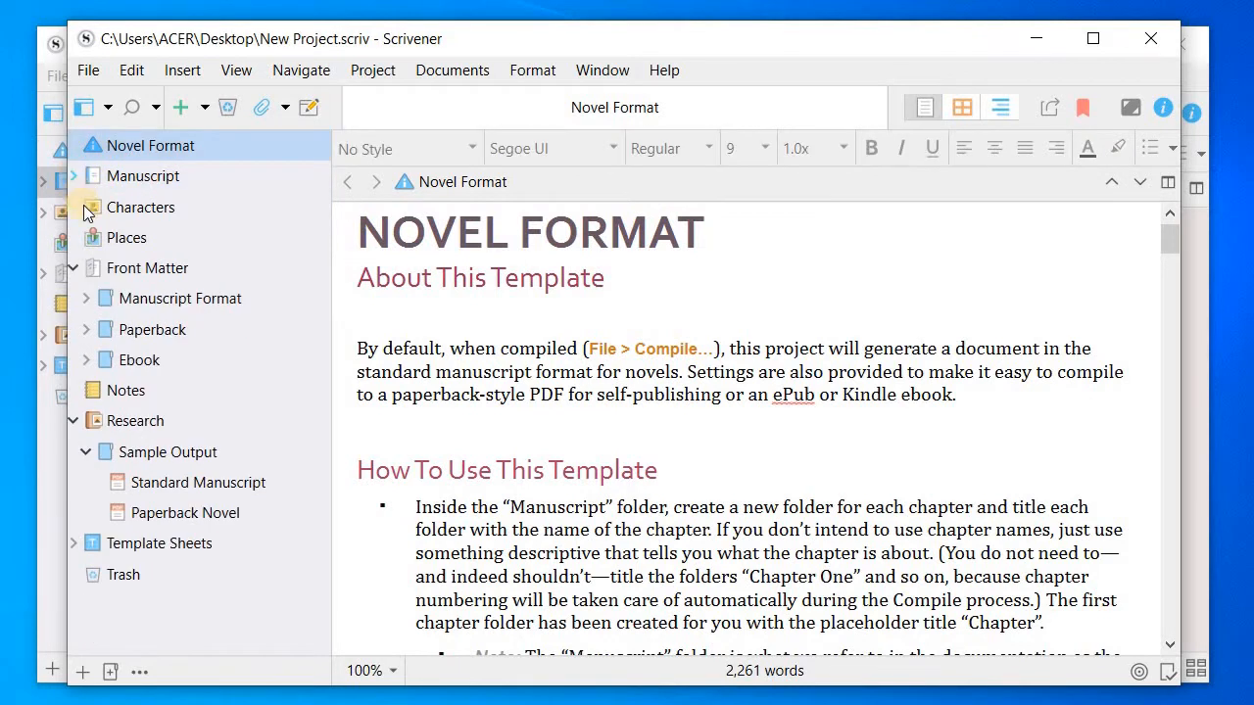
{"action": "left_click", "coordinate": [77, 271]}
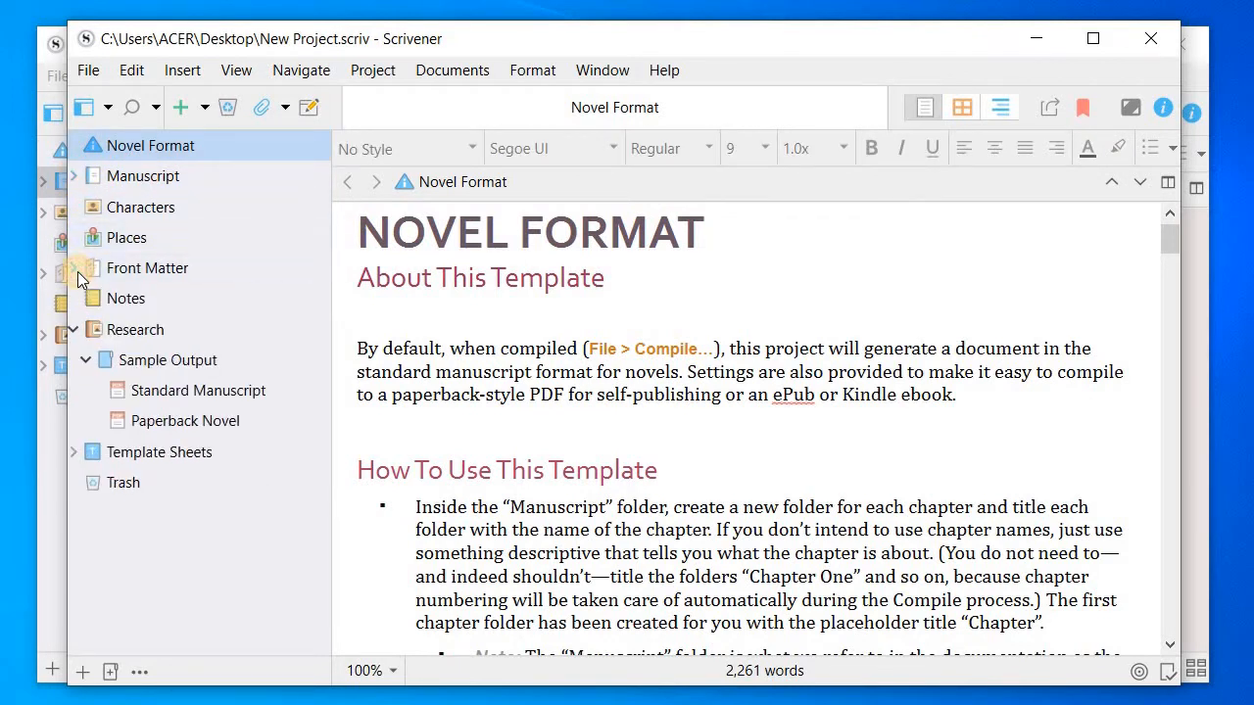
{"action": "left_click", "coordinate": [79, 327]}
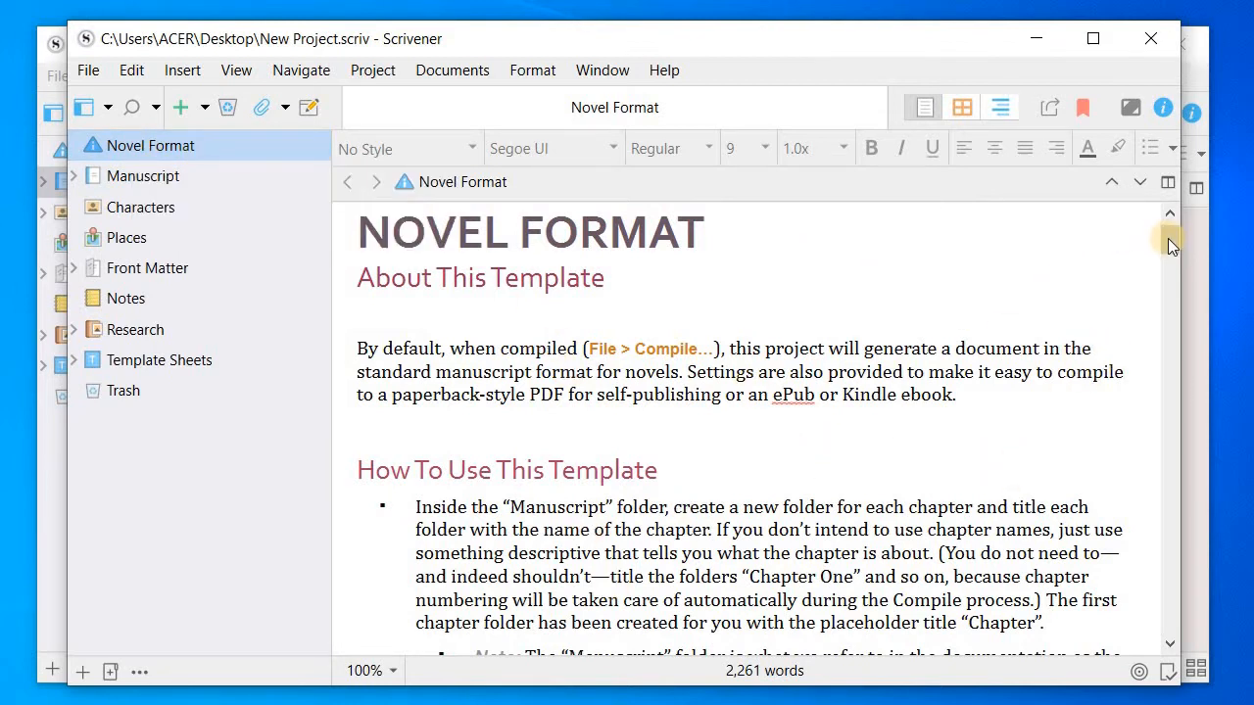
{"action": "scroll", "coordinate": [1167, 264], "scroll_direction": "down", "scroll_amount": 3}
{"action": "left_click_drag", "start_coordinate": [1168, 291], "coordinate": [1169, 209]}
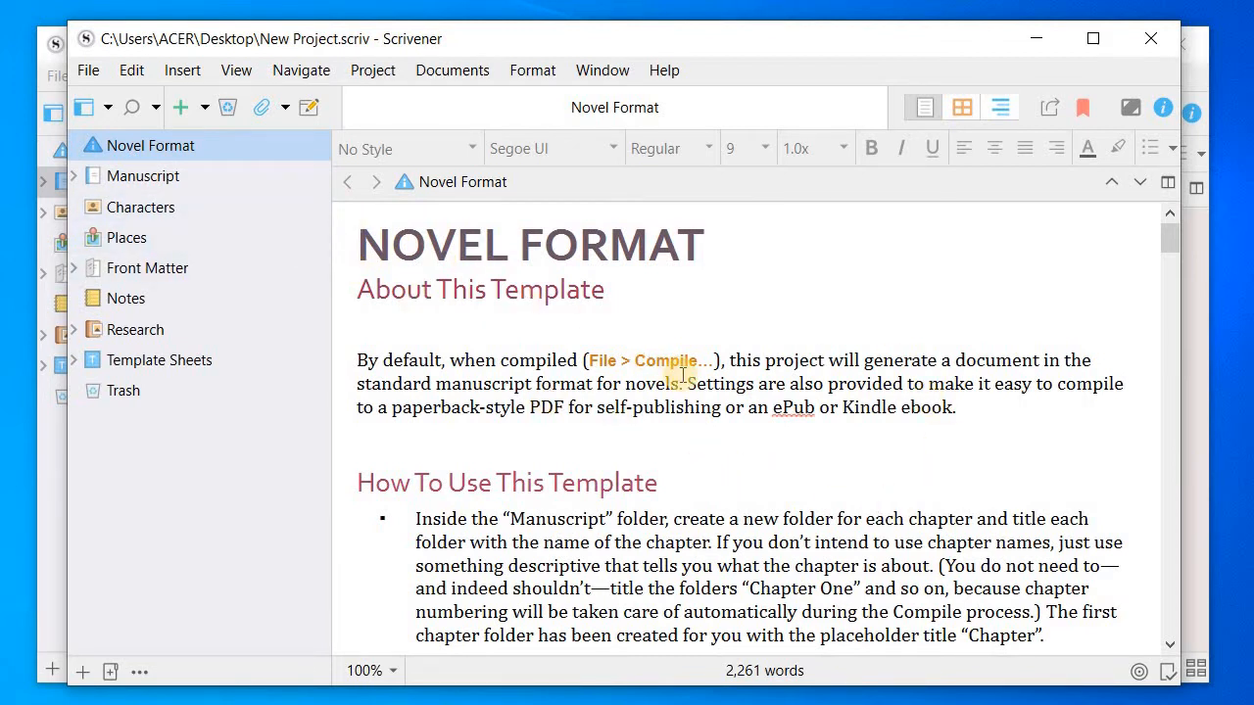
Add a Character Sketch inside the Characters folder and title it with the character's full name
{"action": "left_click", "coordinate": [159, 206]}
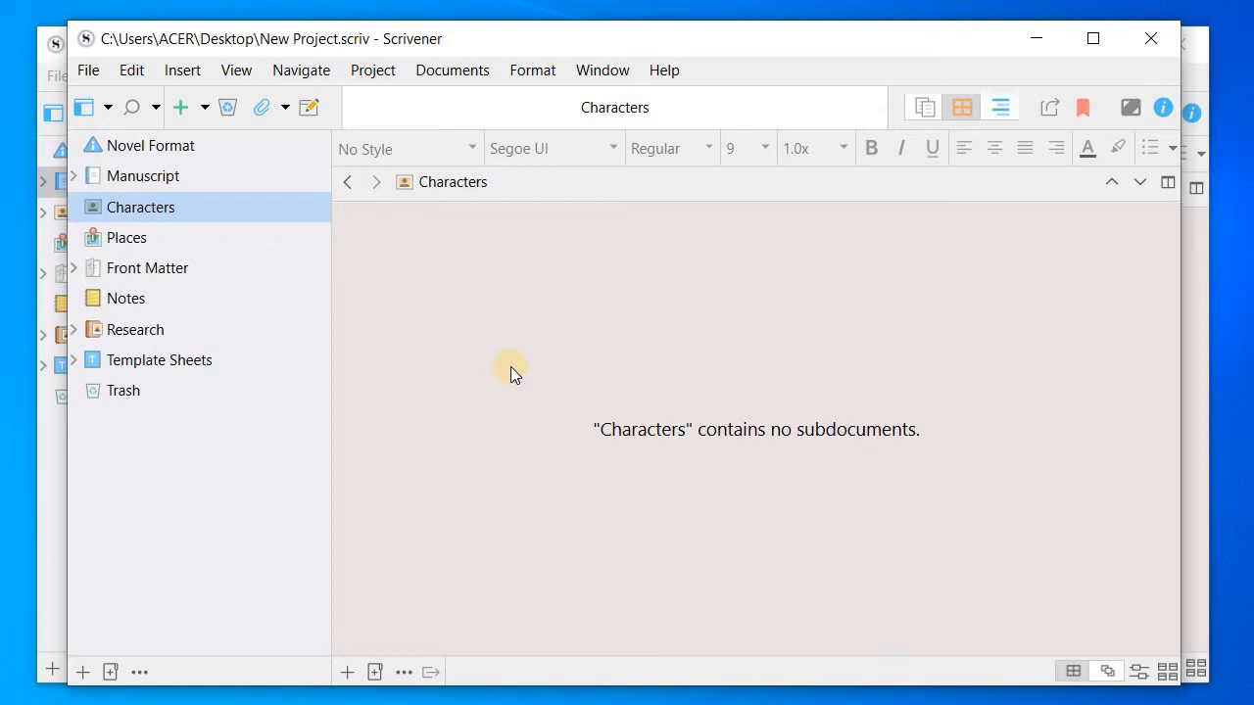
{"action": "right_click", "coordinate": [149, 206]}
{"action": "mouse_move", "coordinate": [201, 224]}
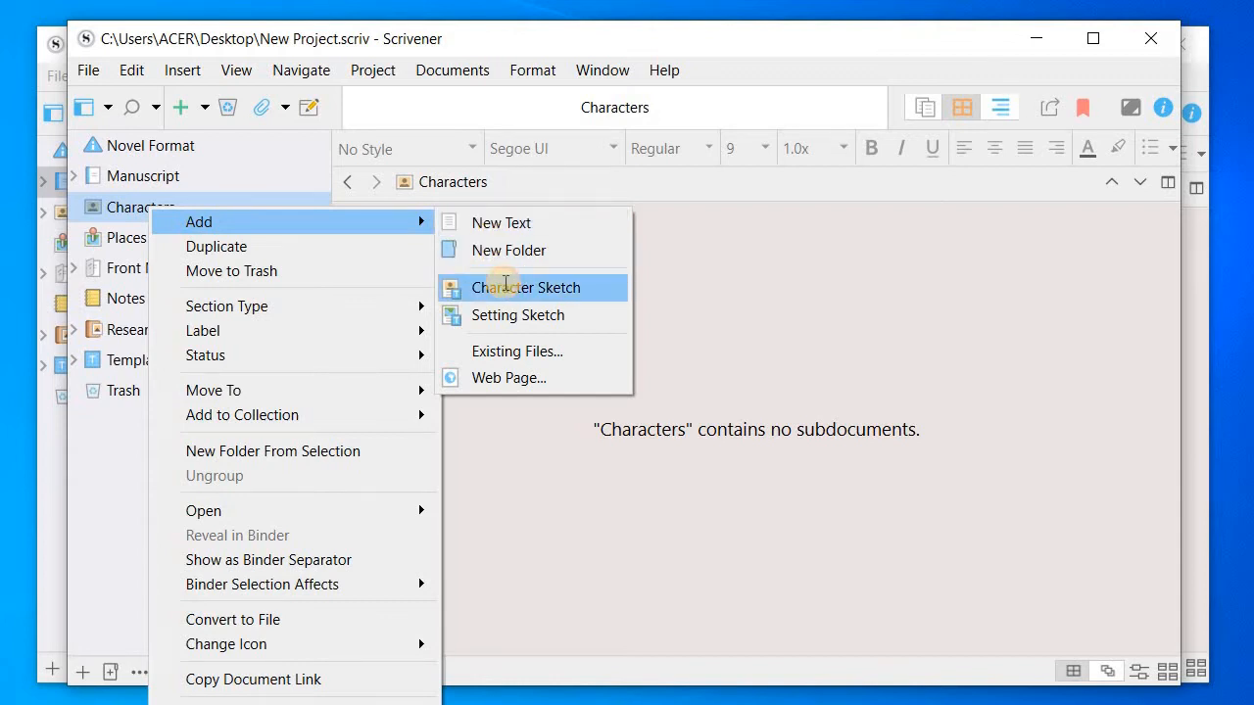
{"action": "left_click", "coordinate": [506, 288]}
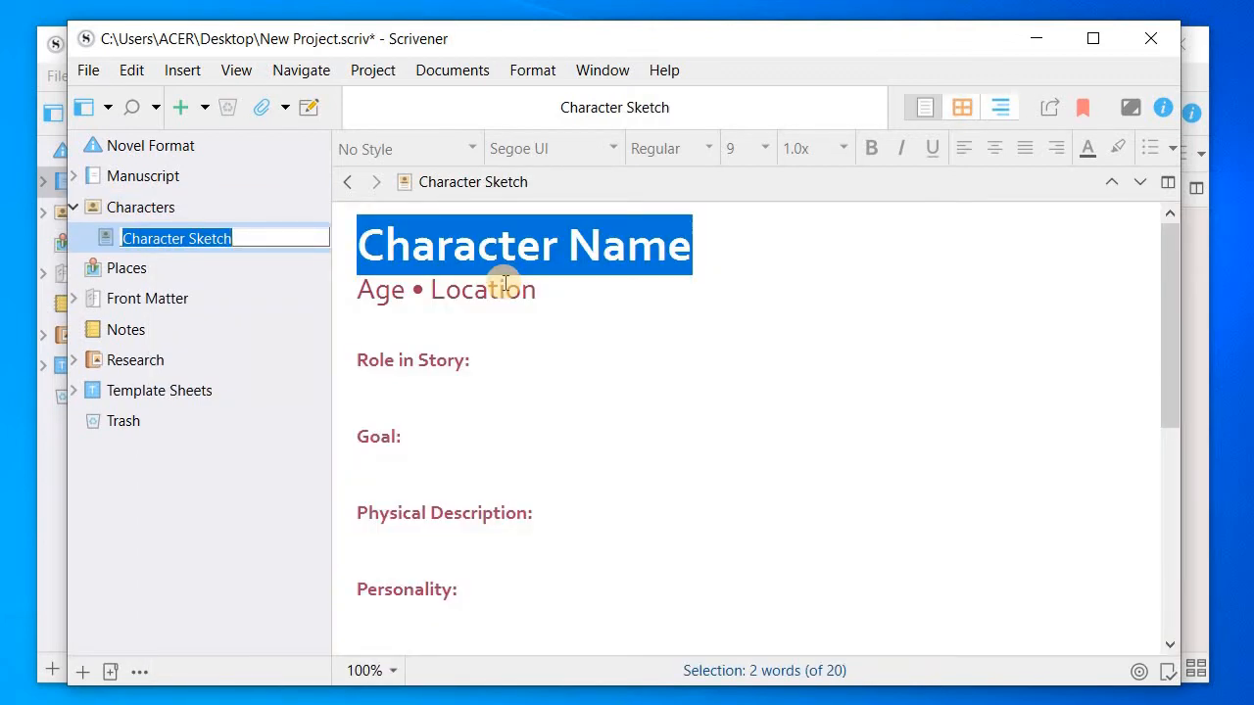
{"action": "type", "text": "Bob"}
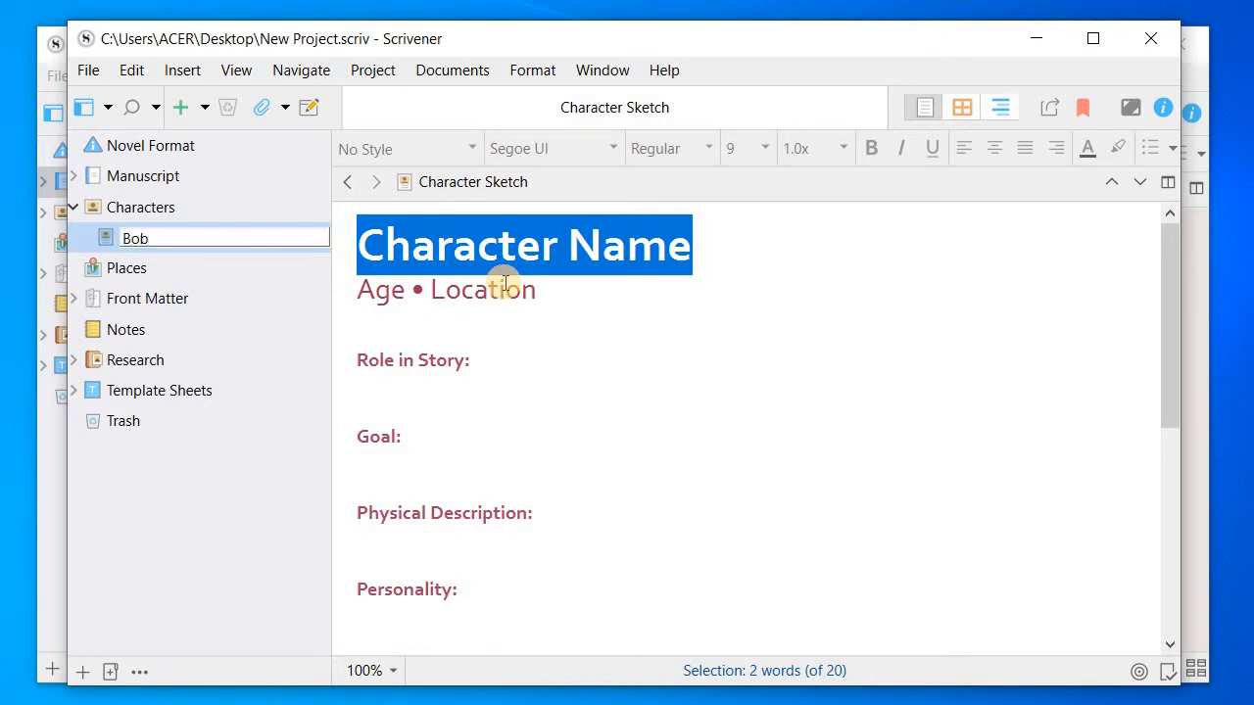
{"action": "type", "text": " Smith"}
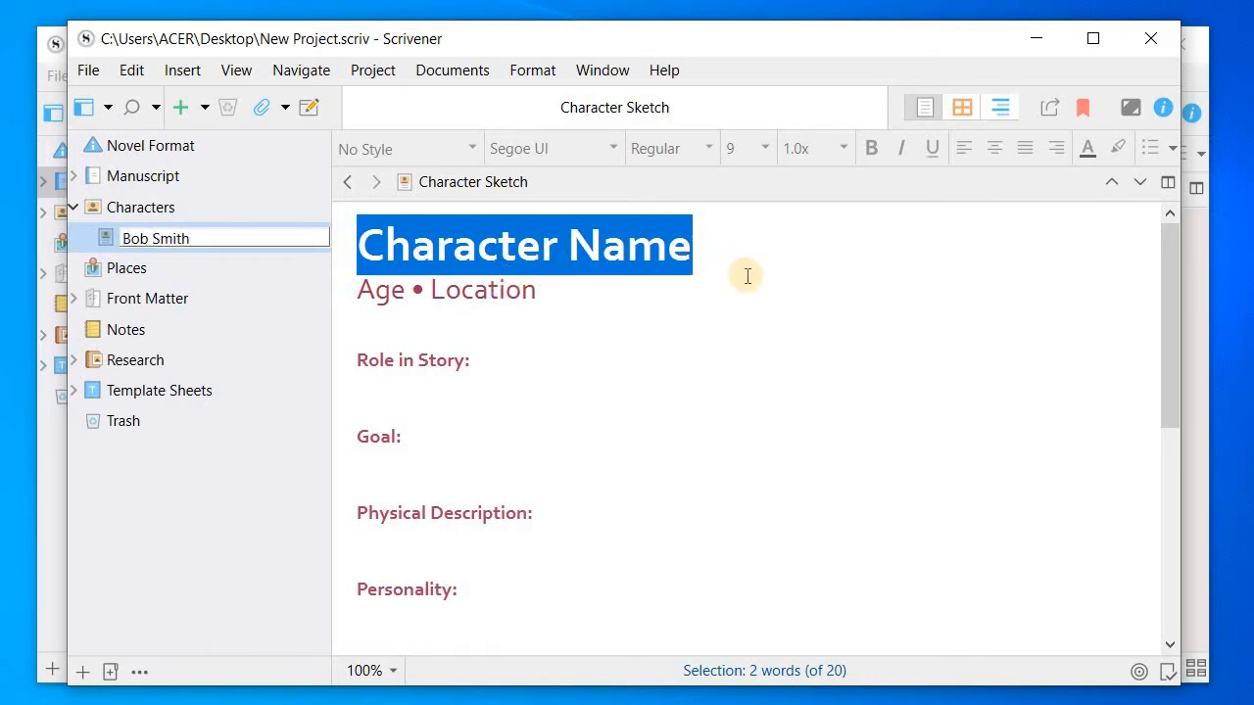
{"action": "left_click", "coordinate": [774, 358]}
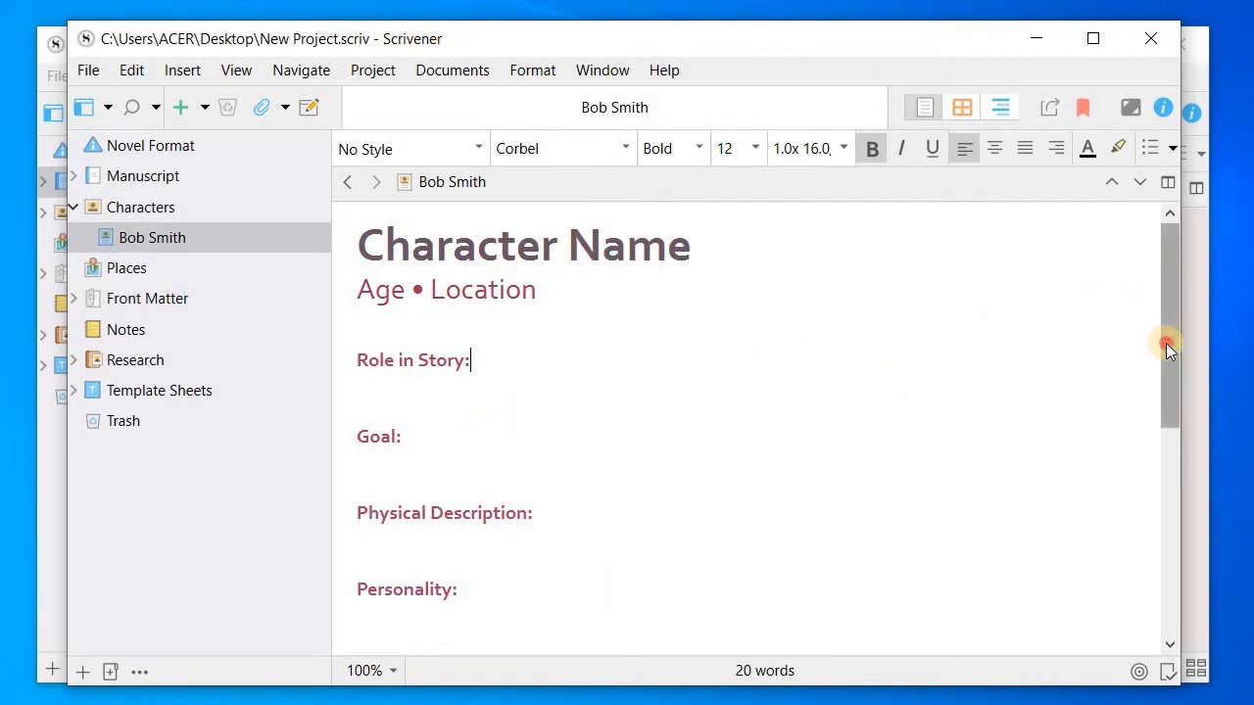
Look through the character sketch and add a "Relationships:" line beneath the "Role in Story:" heading
{"action": "left_click", "coordinate": [1169, 470]}
{"action": "left_click_drag", "start_coordinate": [1169, 470], "coordinate": [1157, 296]}
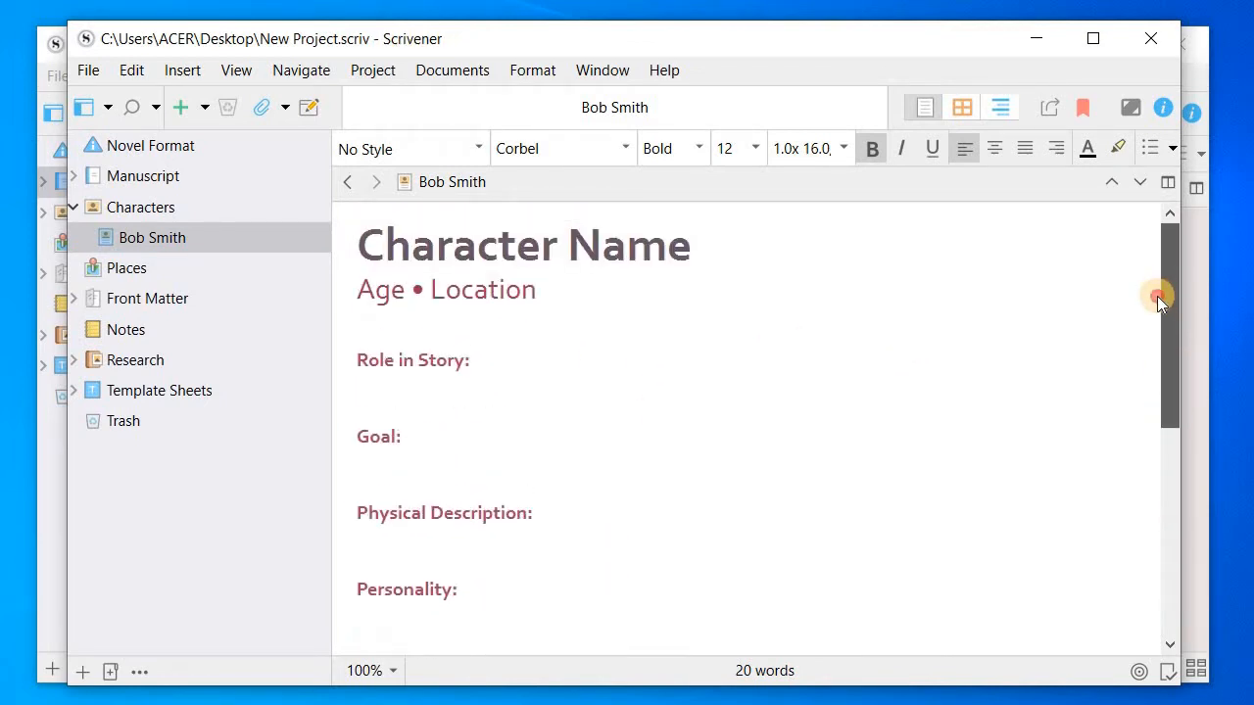
{"action": "left_click", "coordinate": [374, 402]}
{"action": "left_click", "coordinate": [477, 359]}
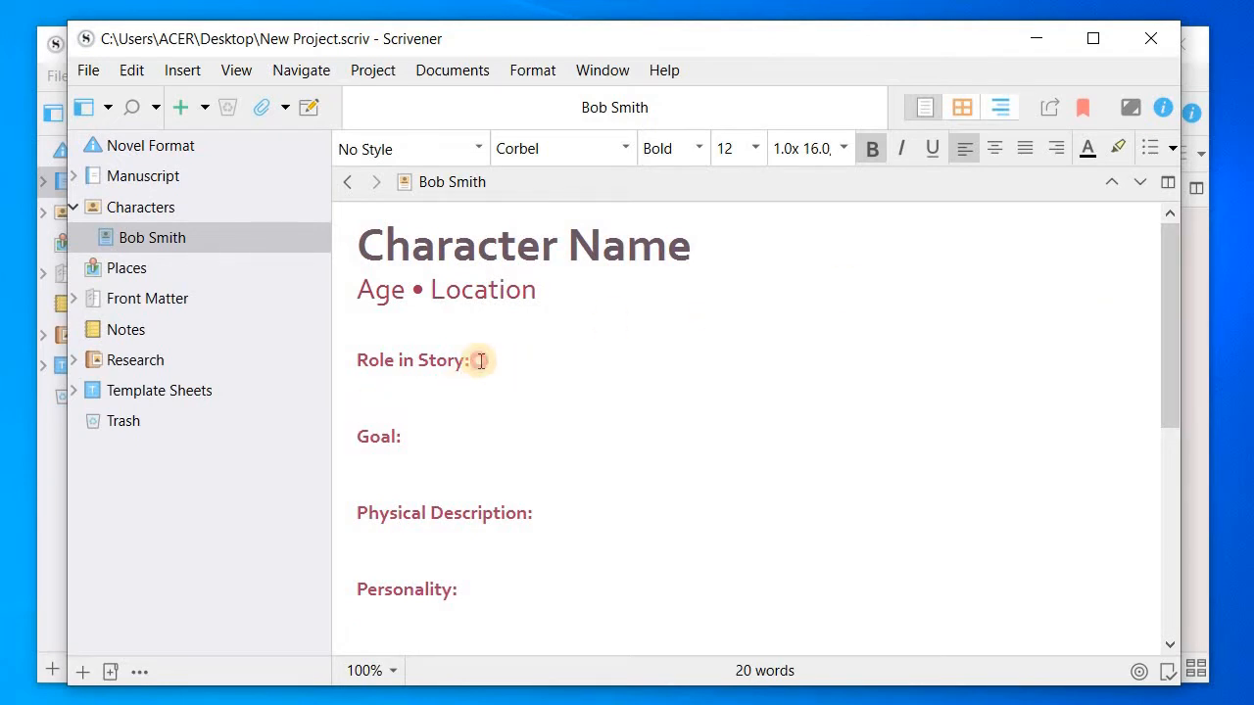
{"action": "key", "text": "Return"}
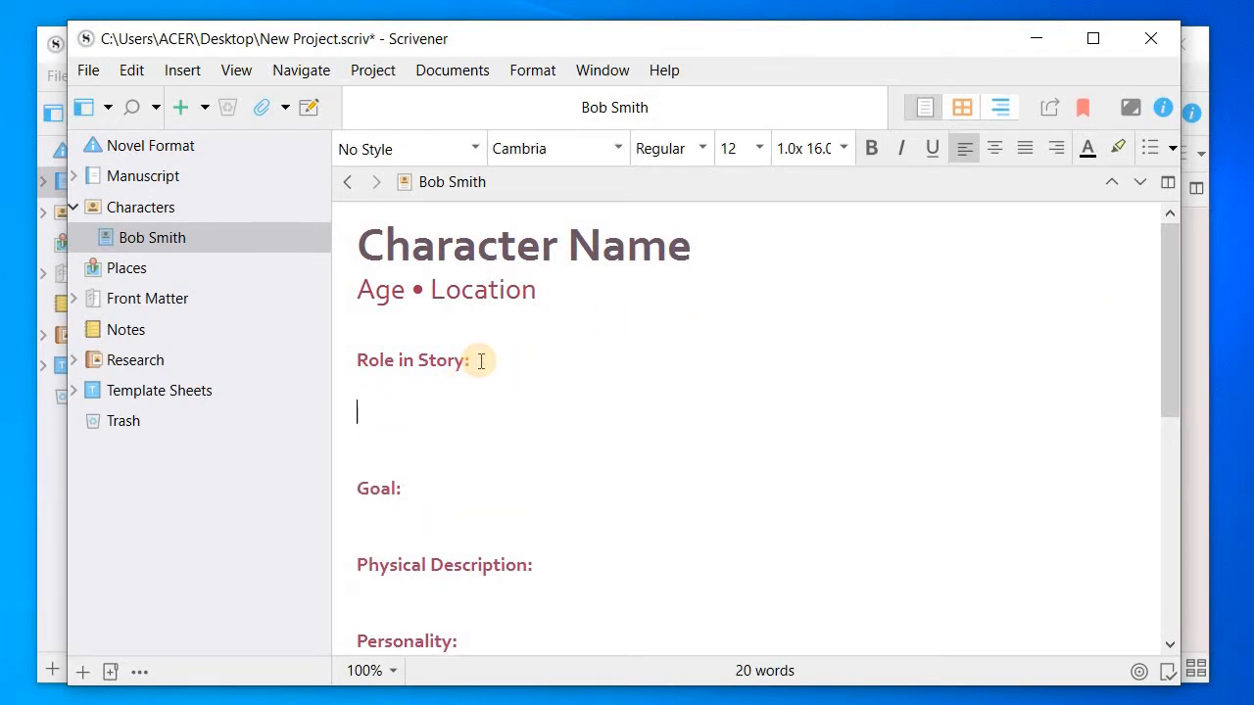
{"action": "type", "text": "Relationships:"}
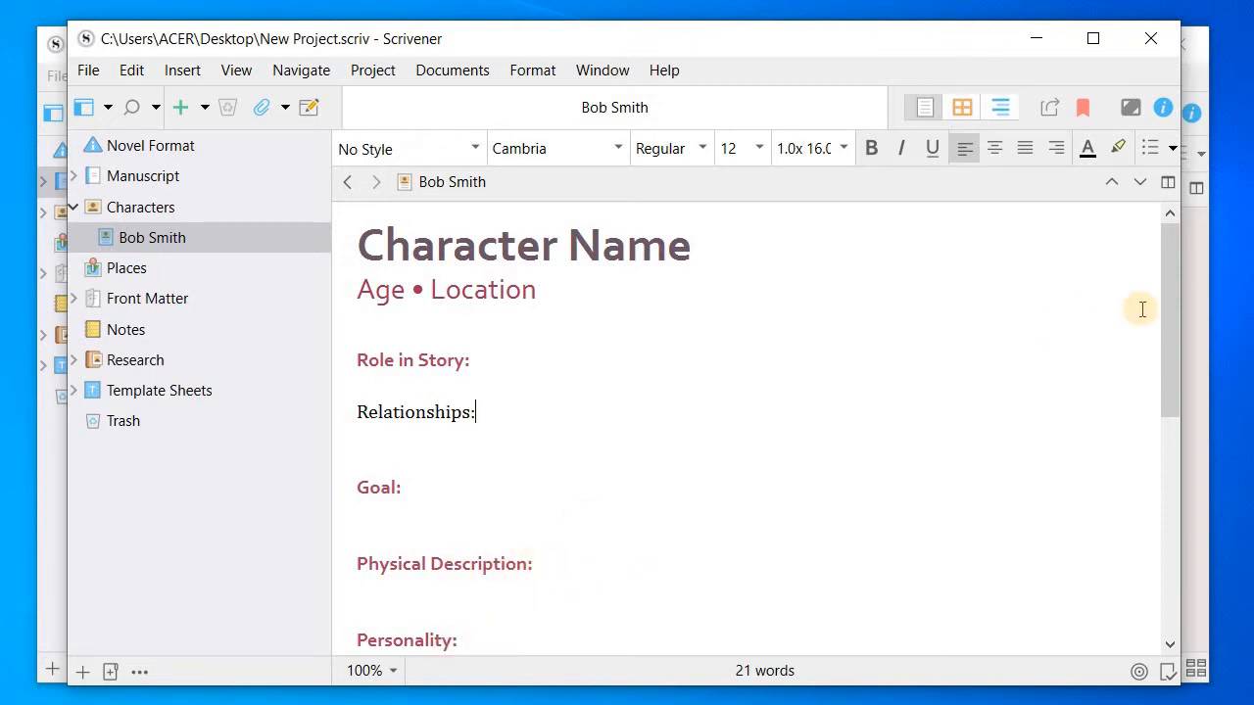
{"action": "left_click_drag", "start_coordinate": [1168, 327], "coordinate": [1201, 255]}
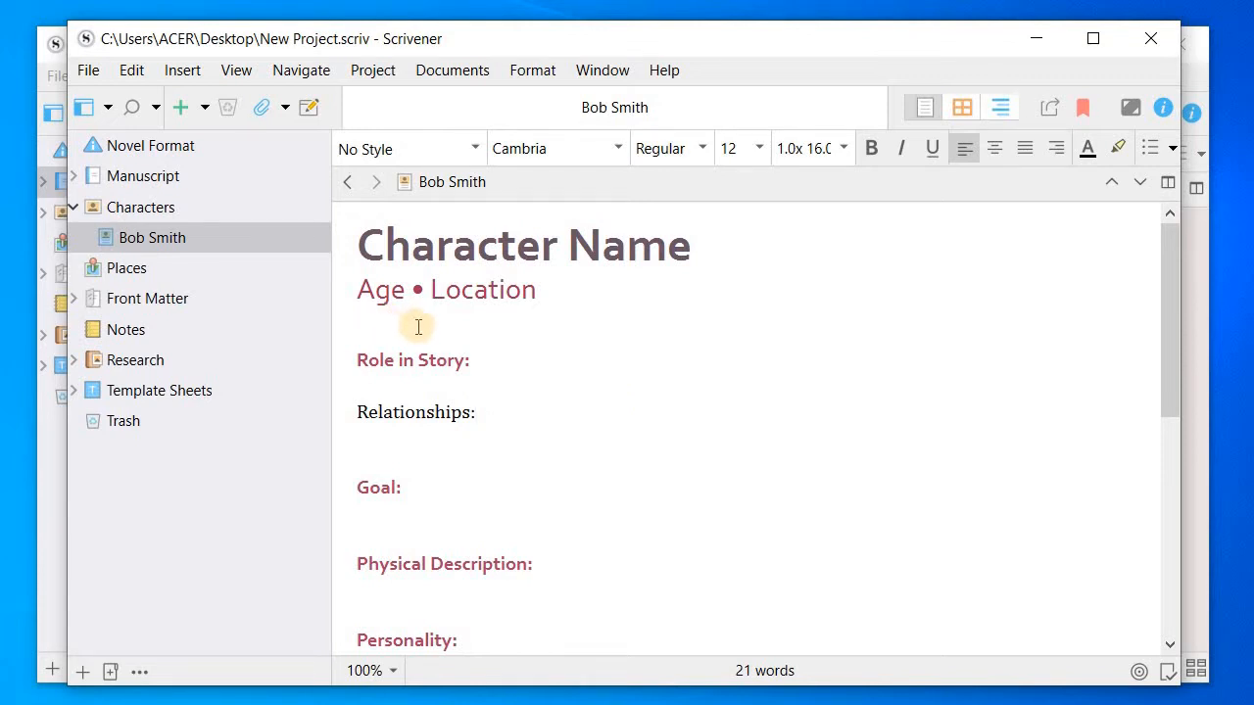
{"action": "left_click", "coordinate": [179, 246]}
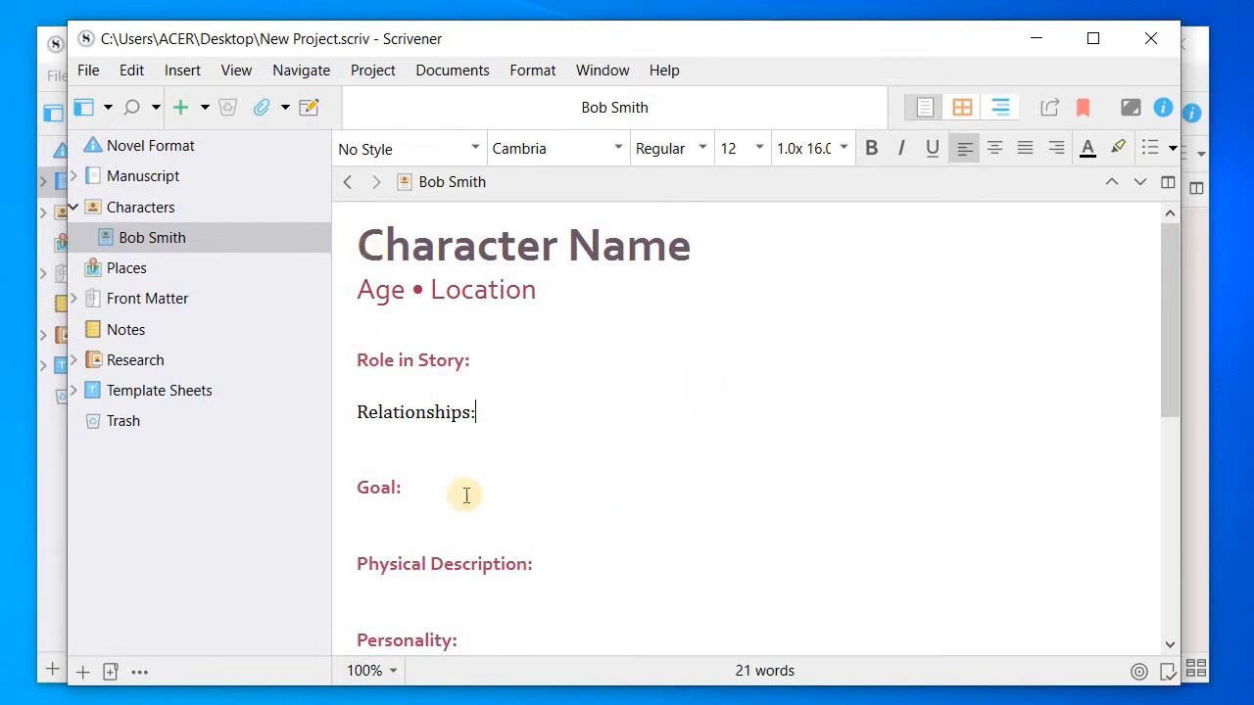
Add a Setting Sketch inside the Places folder and title it "Rome"
{"action": "left_click", "coordinate": [198, 268]}
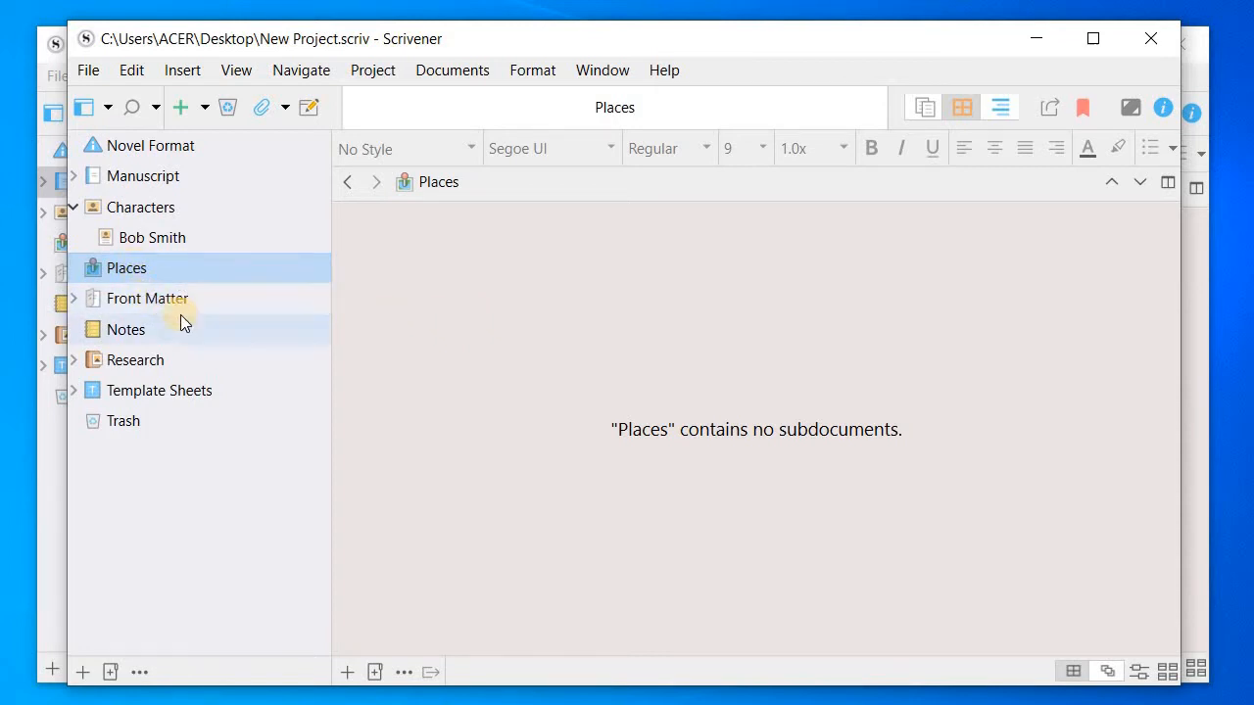
{"action": "right_click", "coordinate": [152, 275]}
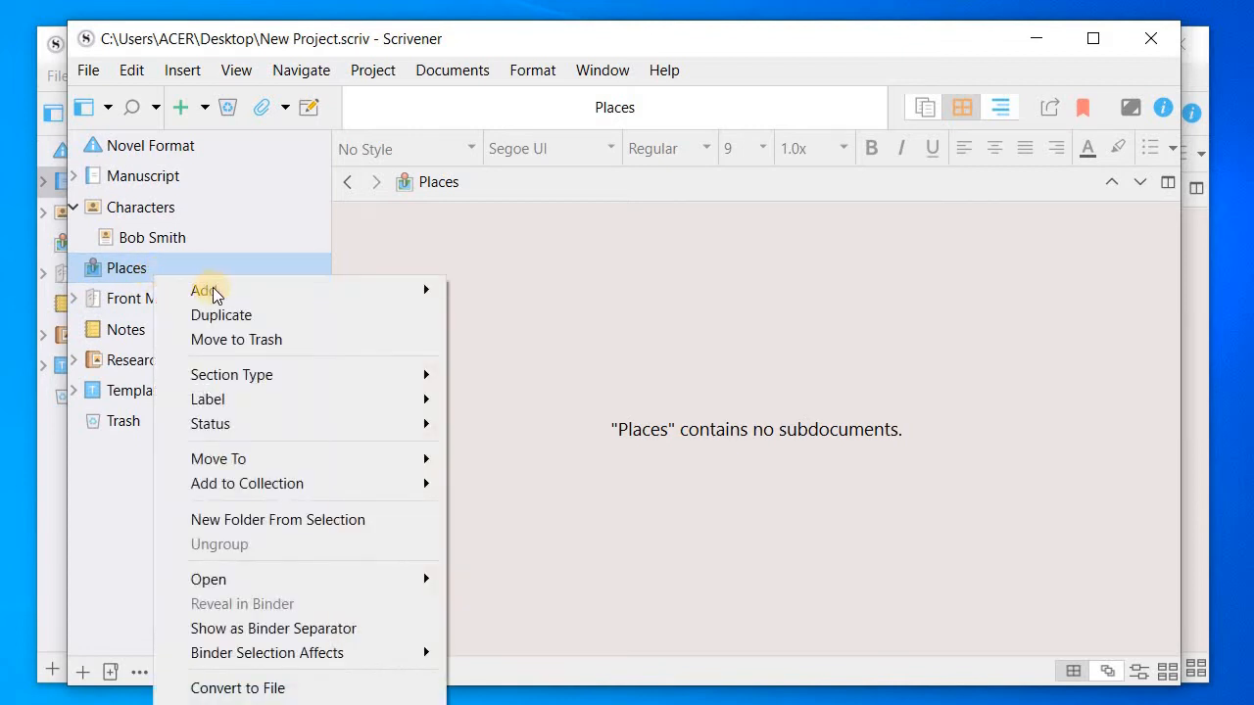
{"action": "mouse_move", "coordinate": [205, 291]}
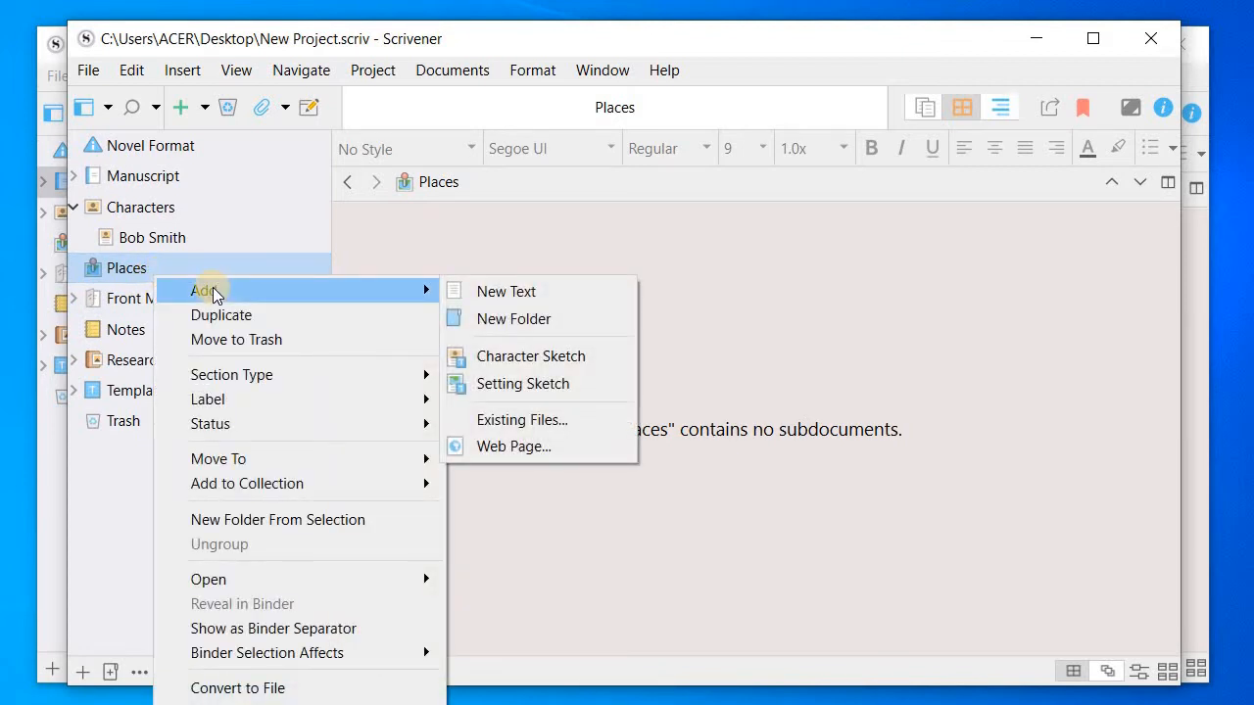
{"action": "left_click", "coordinate": [483, 383]}
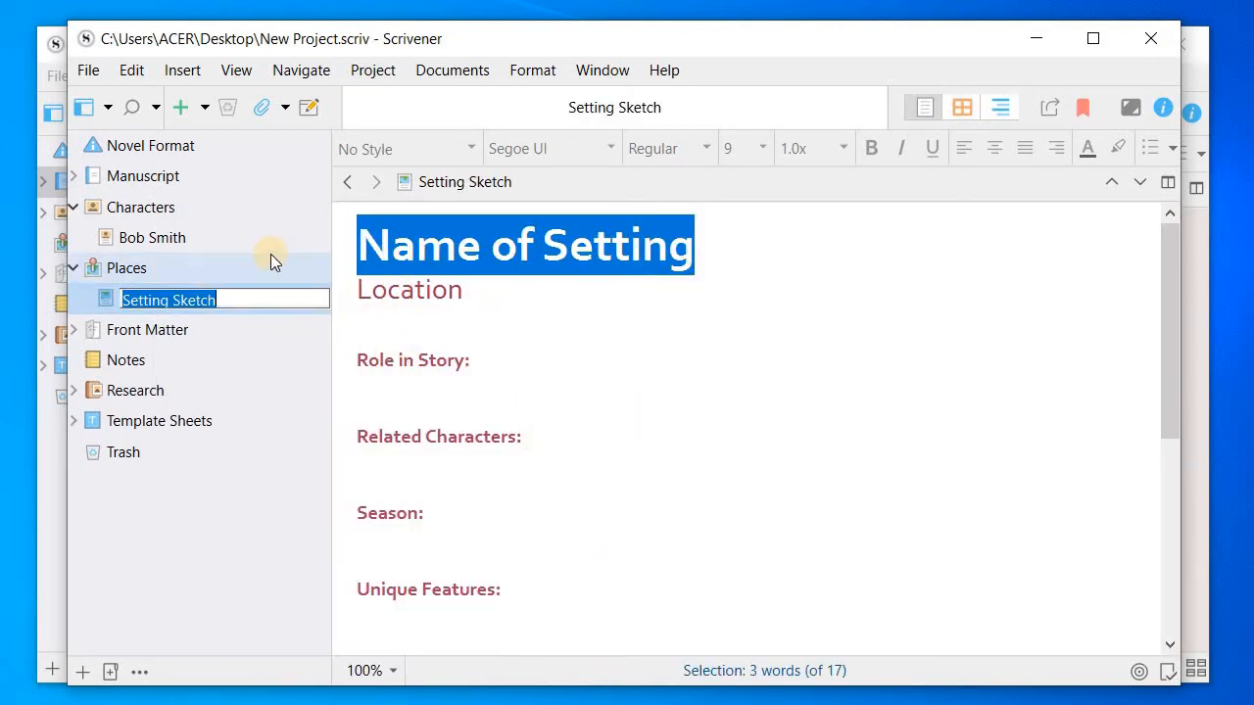
{"action": "type", "text": "Rome"}
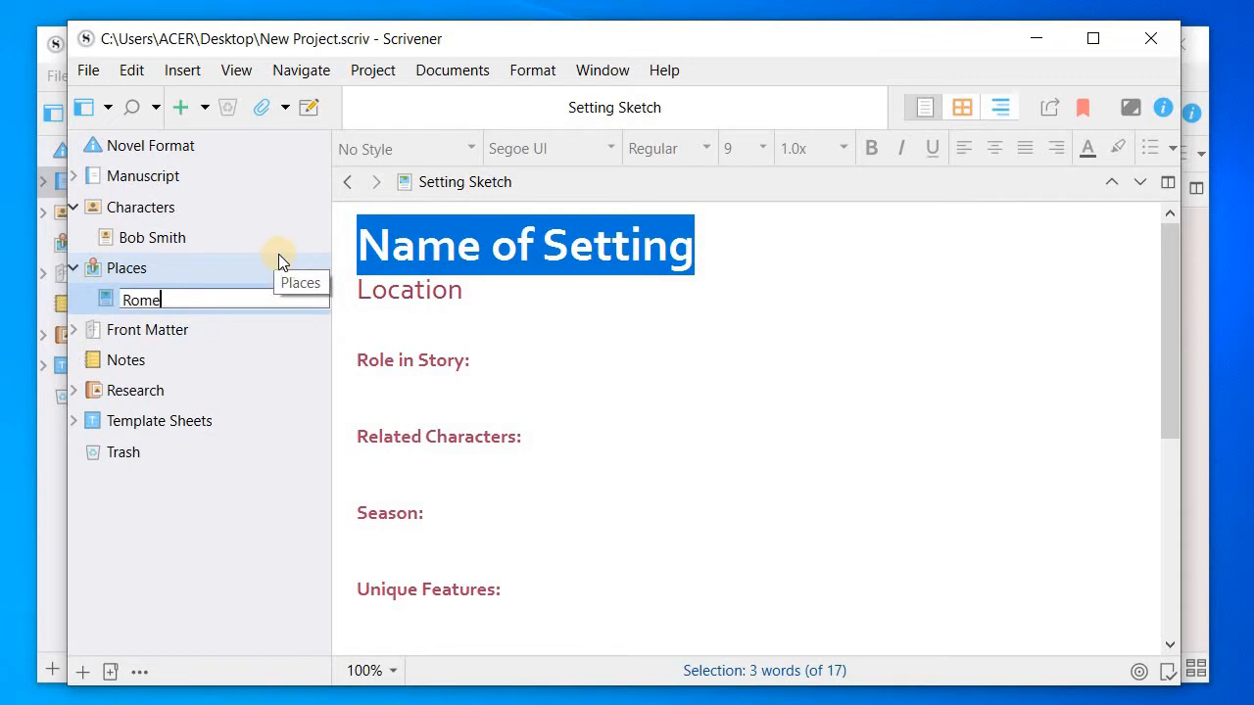
{"action": "key", "text": "Return"}
{"action": "left_click", "coordinate": [652, 381]}
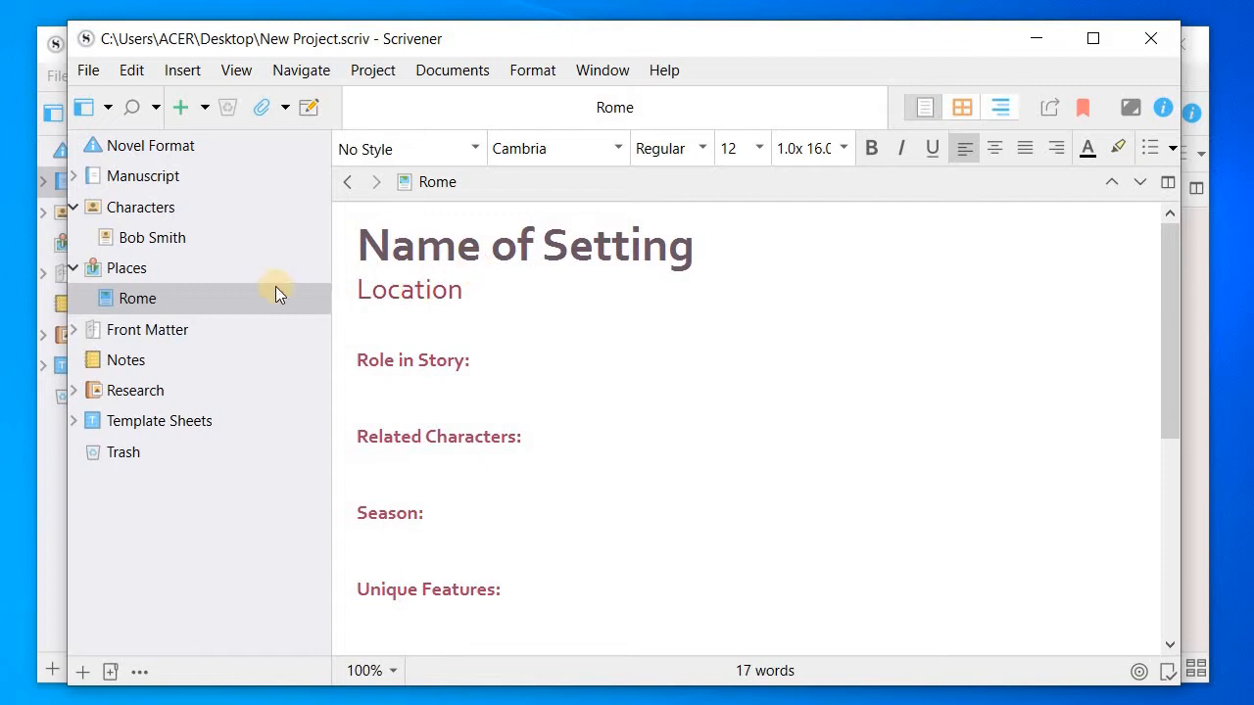
Collapse the Characters folder, show the contents of Places in the editor, and collapse Places
{"action": "left_click", "coordinate": [77, 214]}
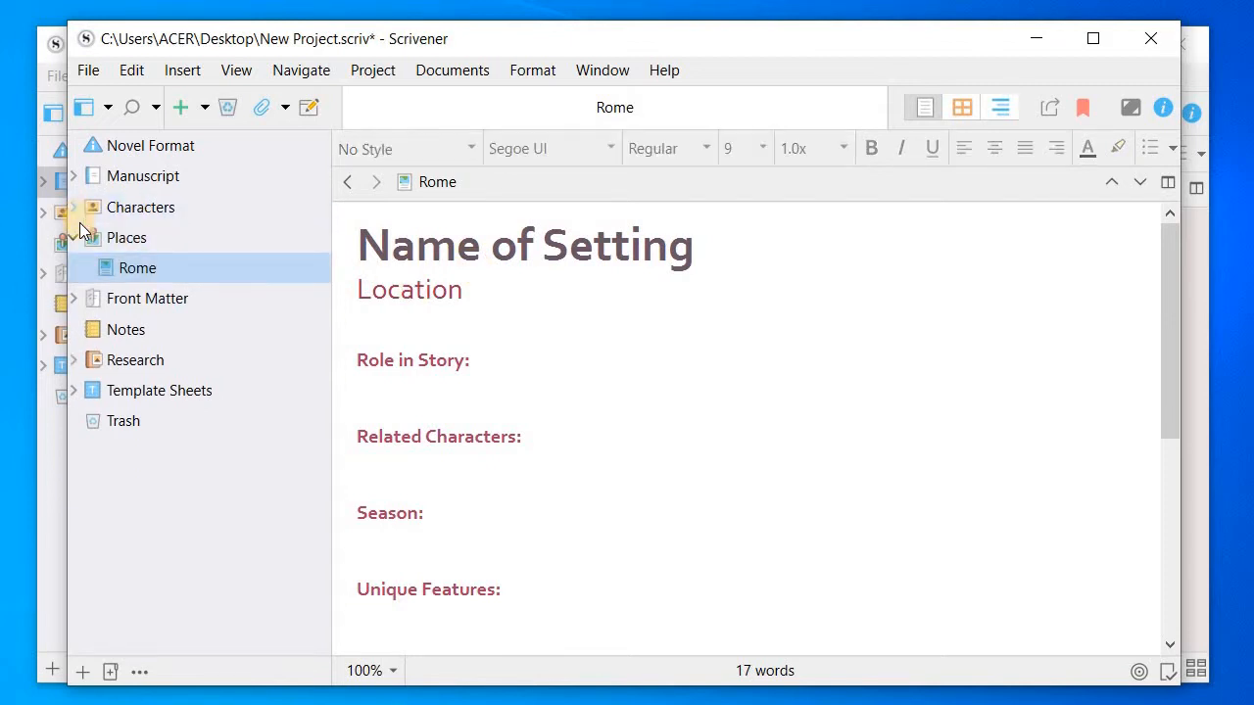
{"action": "left_click", "coordinate": [84, 235]}
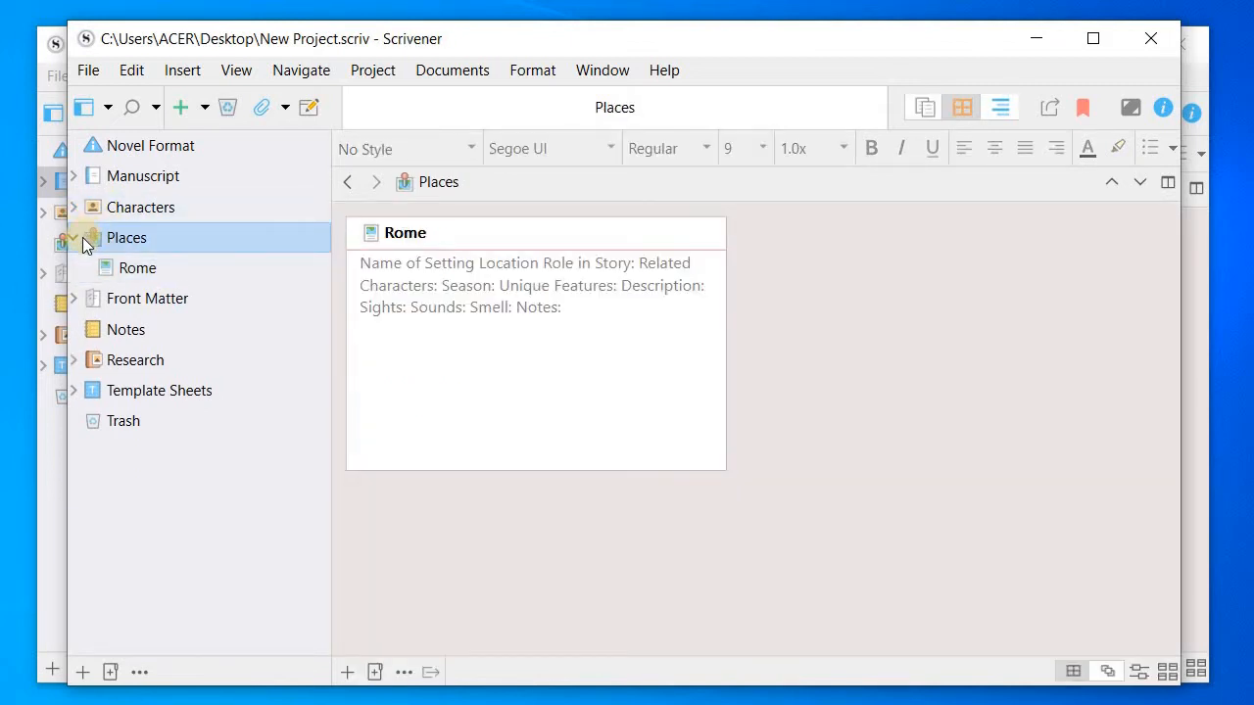
{"action": "left_click", "coordinate": [77, 240]}
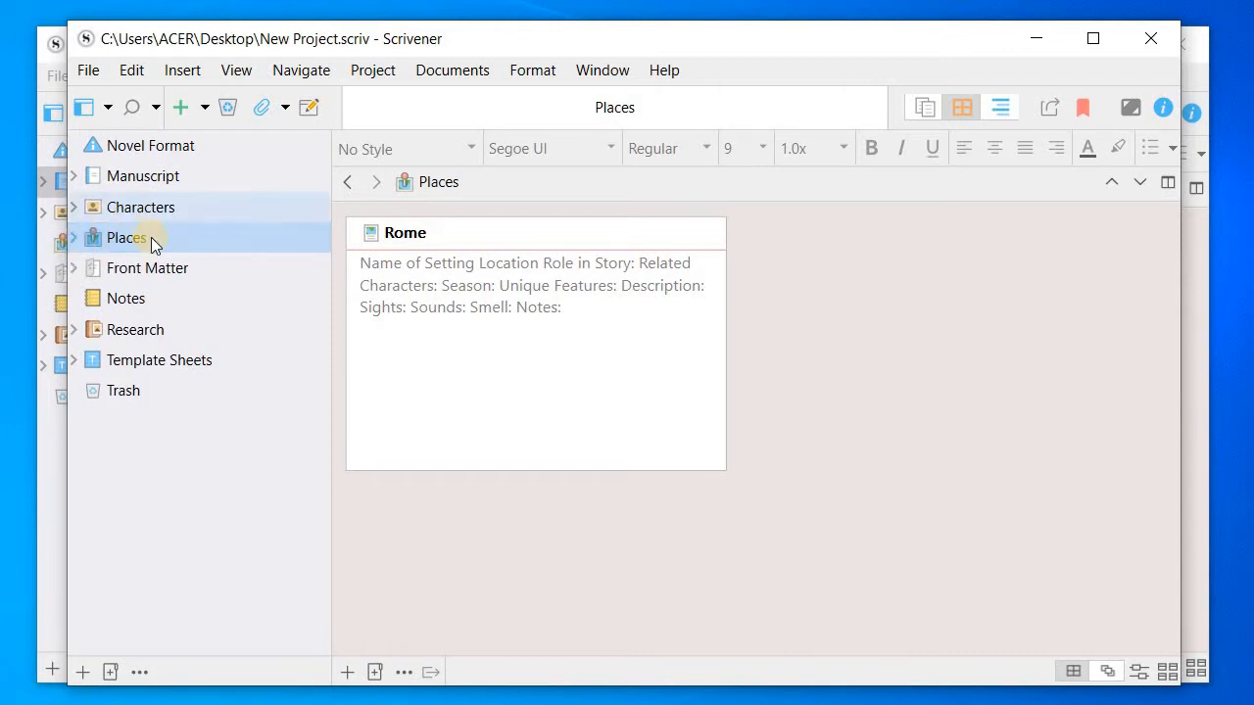
Show the contents of Front Matter and expand it along with its Ebook and Paperback folders
{"action": "left_click", "coordinate": [79, 274]}
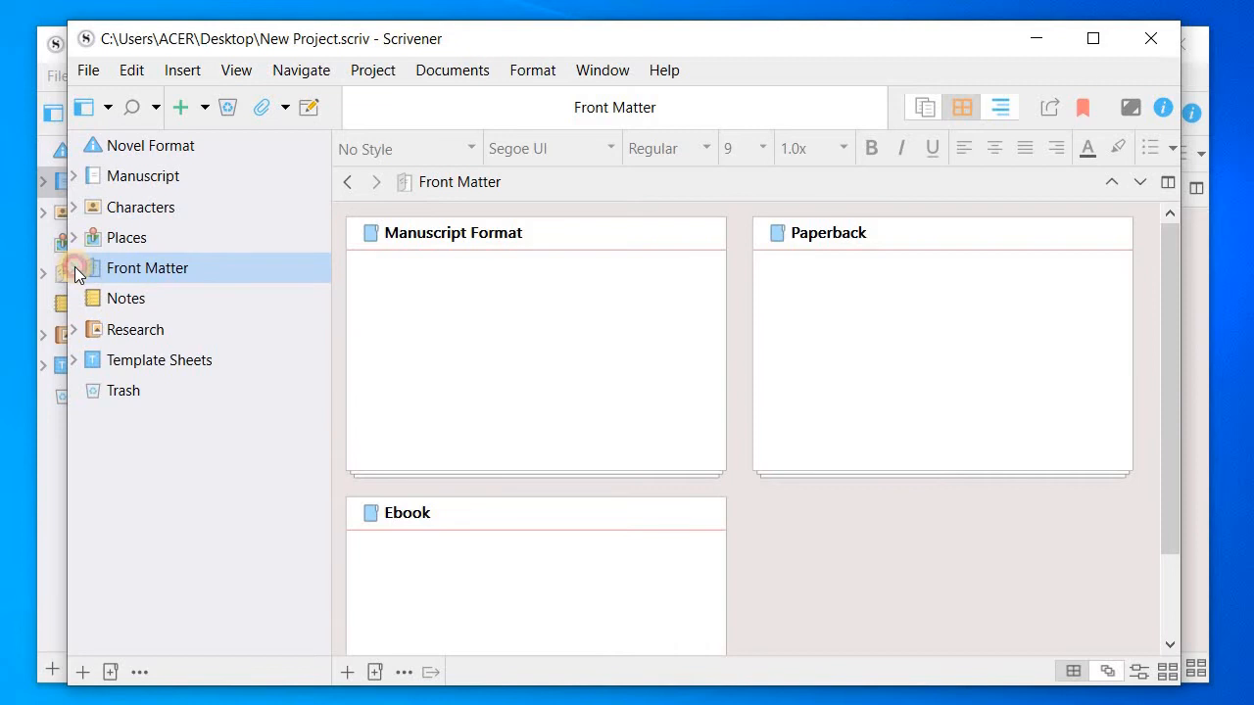
{"action": "left_click", "coordinate": [75, 266]}
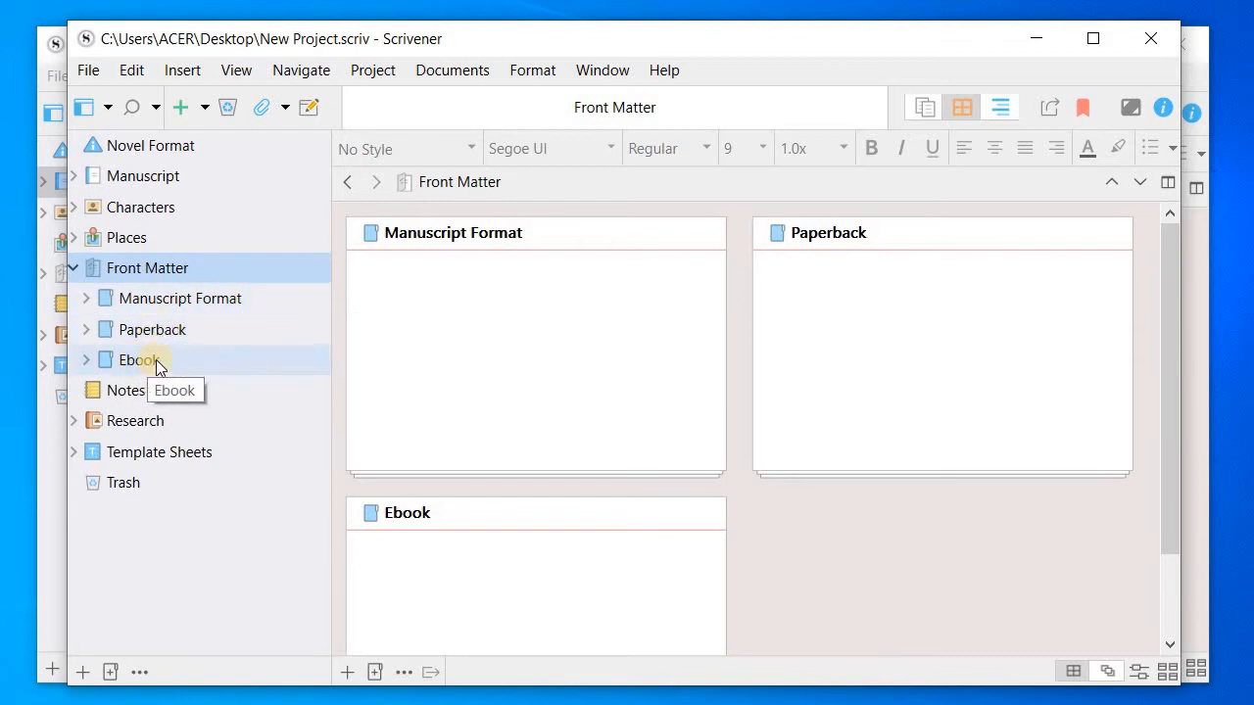
{"action": "left_click", "coordinate": [92, 365]}
{"action": "left_click", "coordinate": [87, 363]}
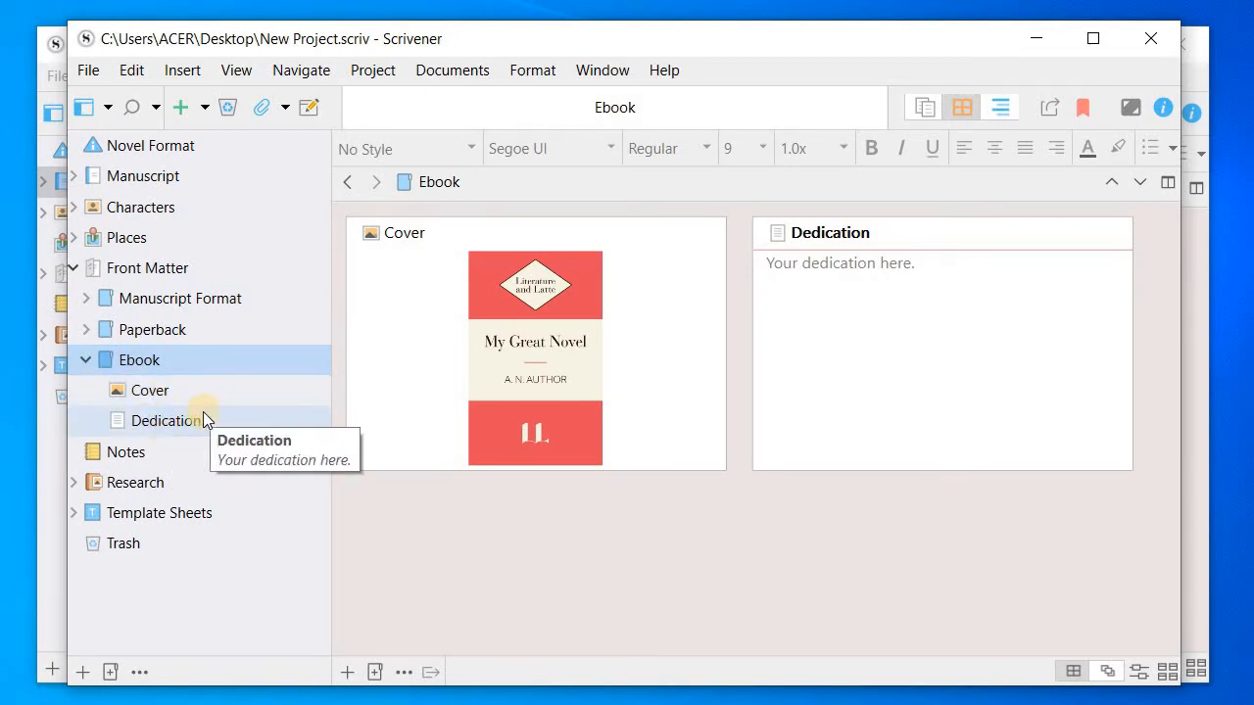
{"action": "left_click", "coordinate": [86, 329]}
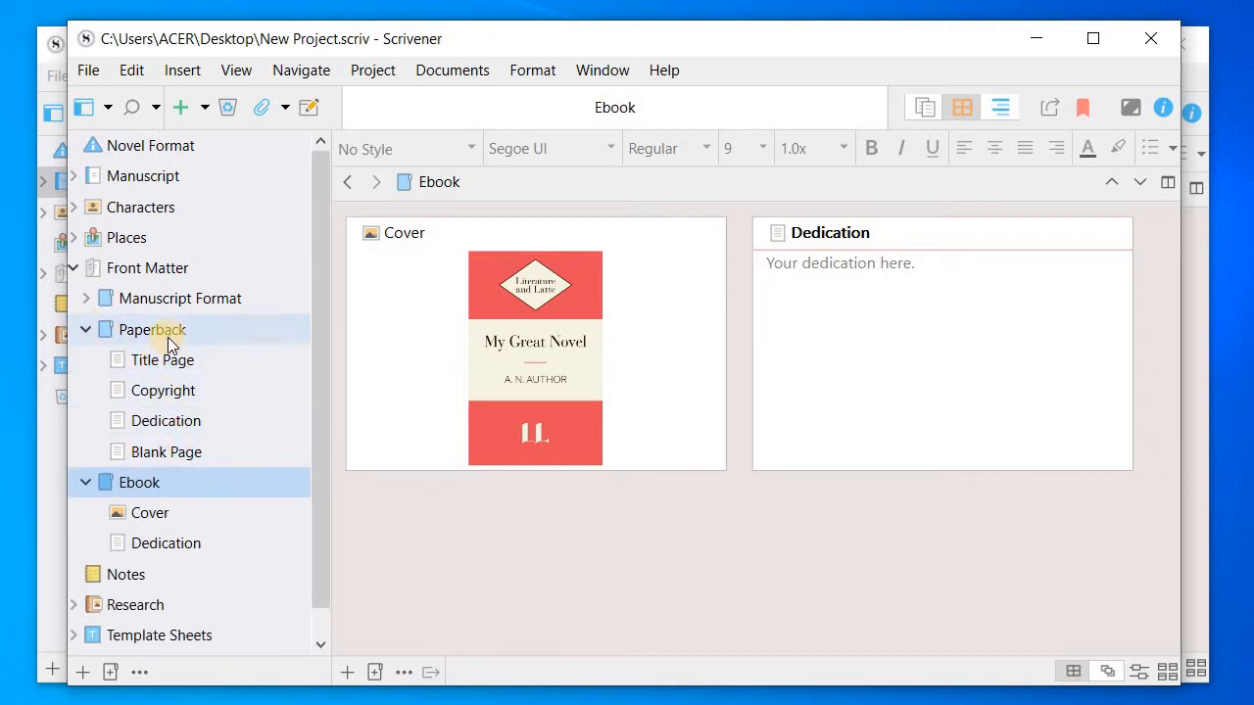
Add a new text document inside the Paperback folder and title it "Prologue"
{"action": "right_click", "coordinate": [167, 336]}
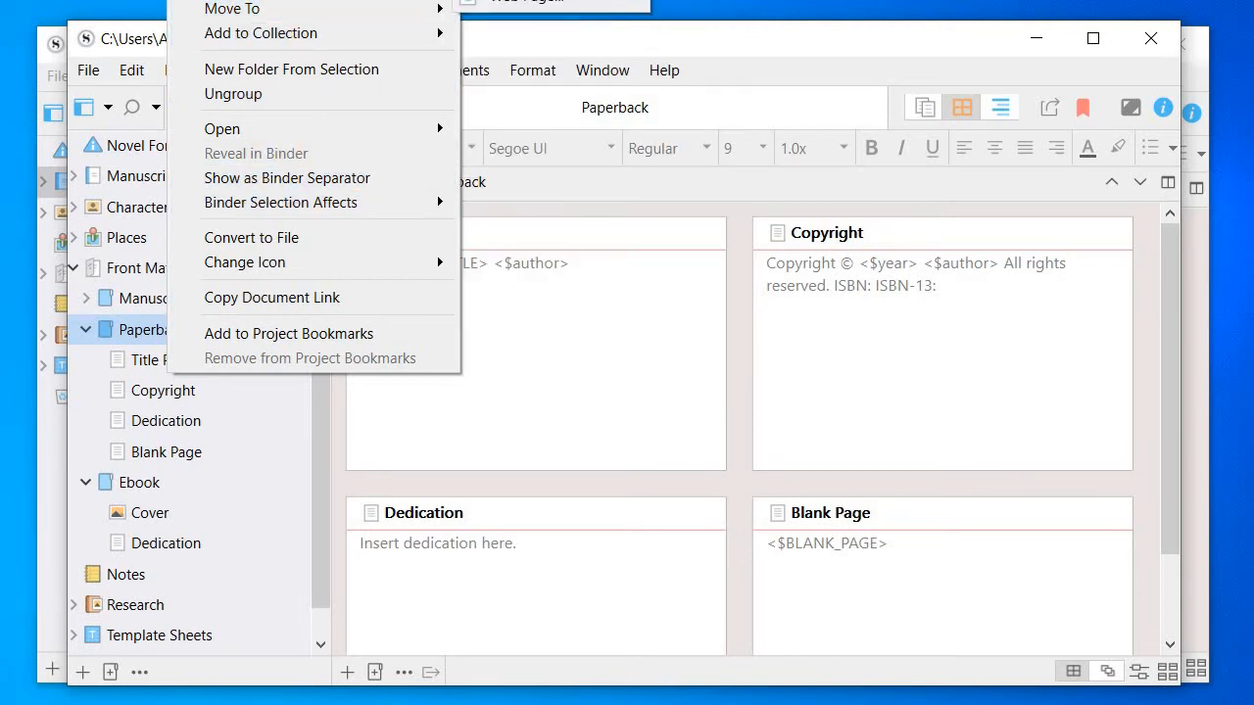
{"action": "left_click", "coordinate": [524, 0]}
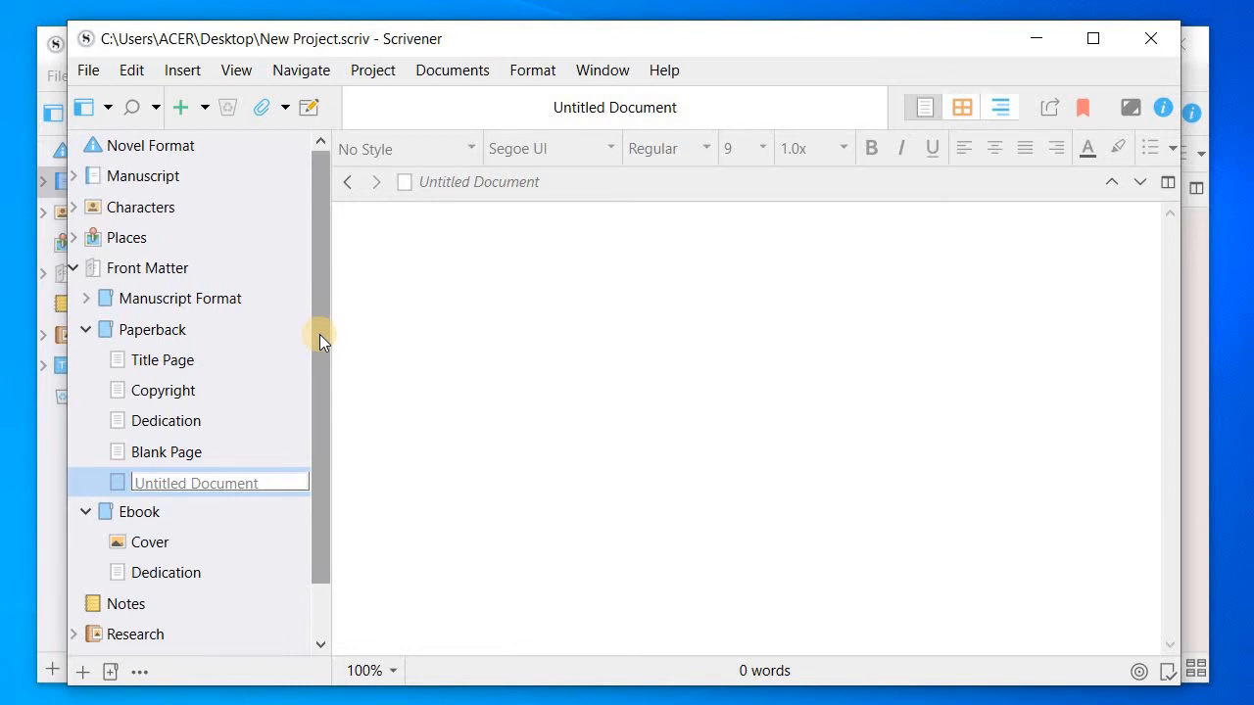
{"action": "type", "text": "Prologue"}
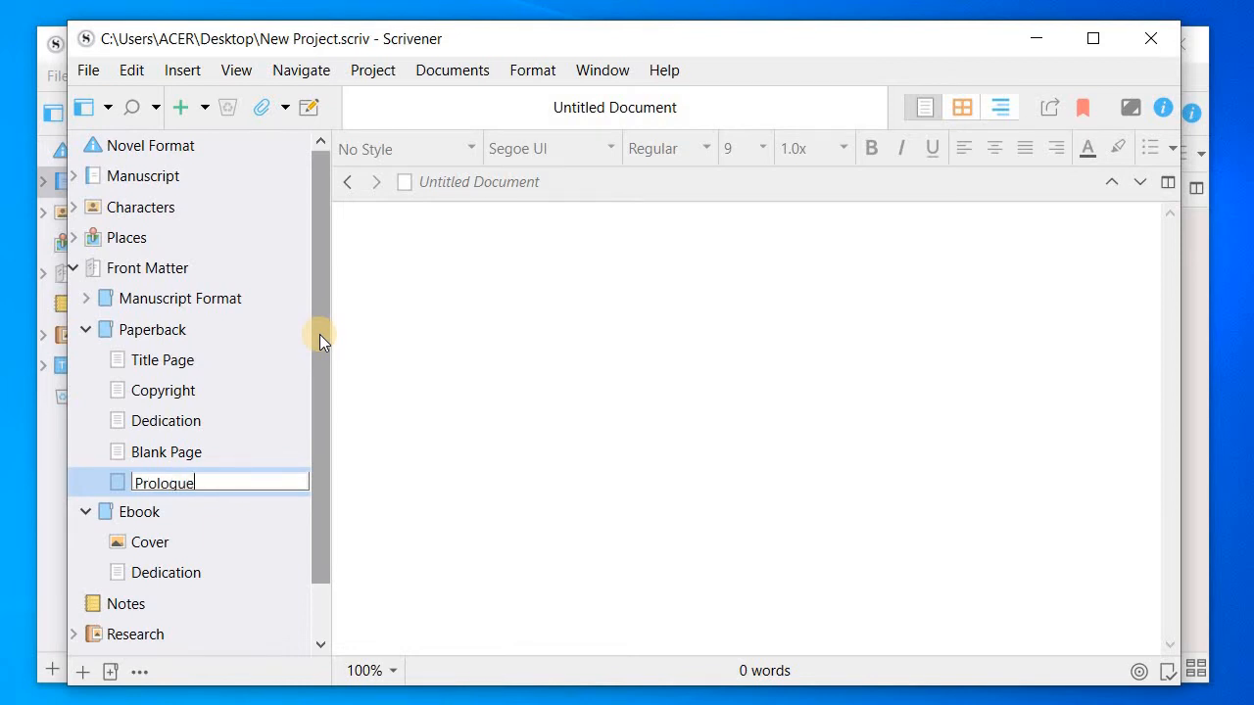
{"action": "left_click", "coordinate": [484, 340]}
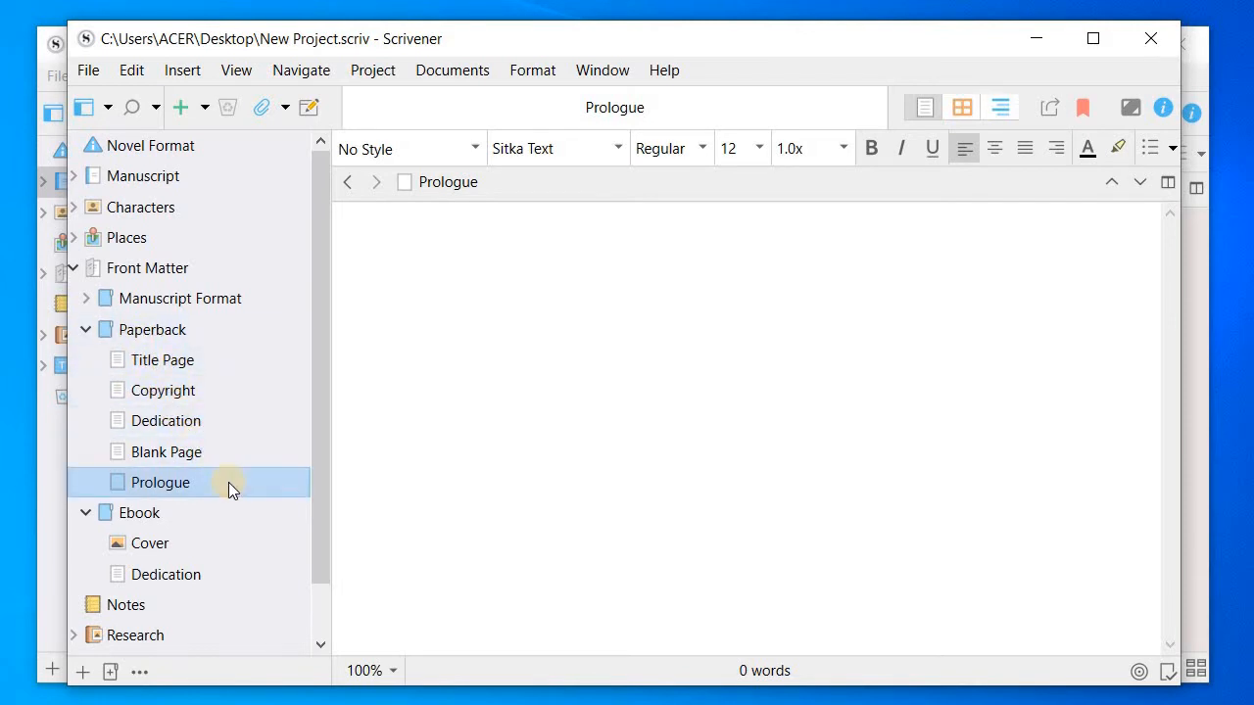
Duplicate the Paperback folder's Copyright page and move the copy into the Ebook folder between Cover and Dedication
{"action": "left_click", "coordinate": [160, 402]}
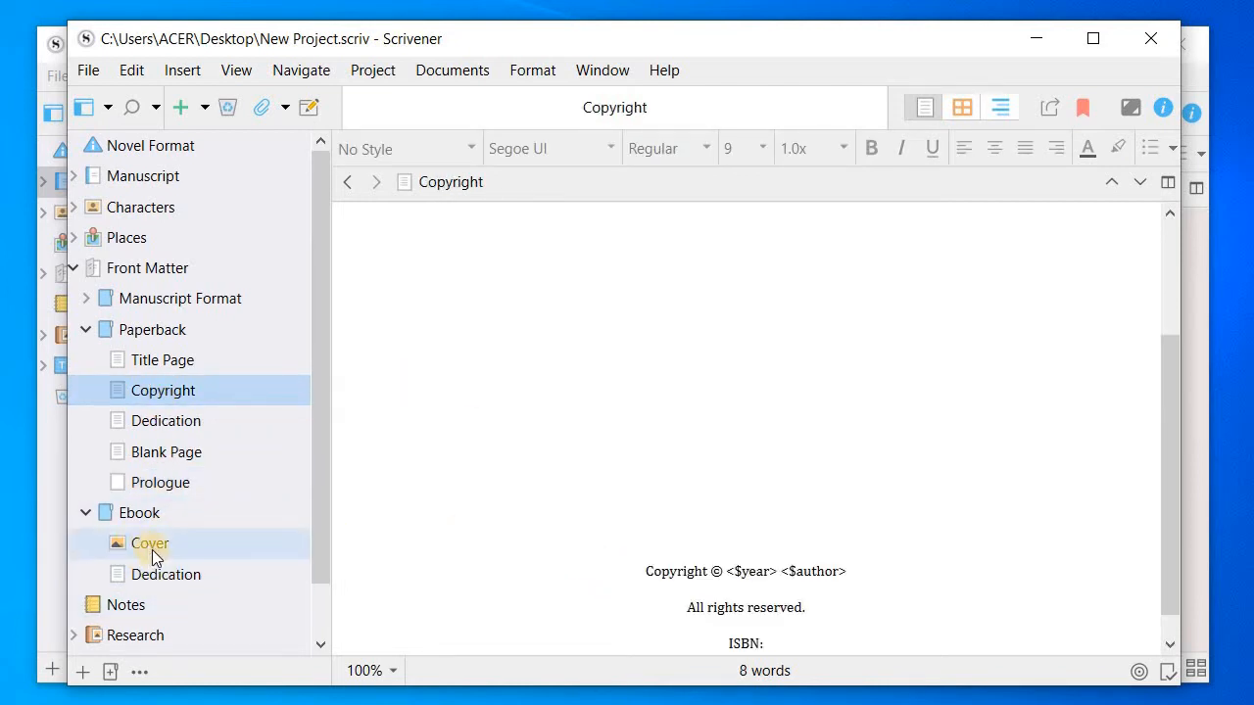
{"action": "right_click", "coordinate": [204, 390]}
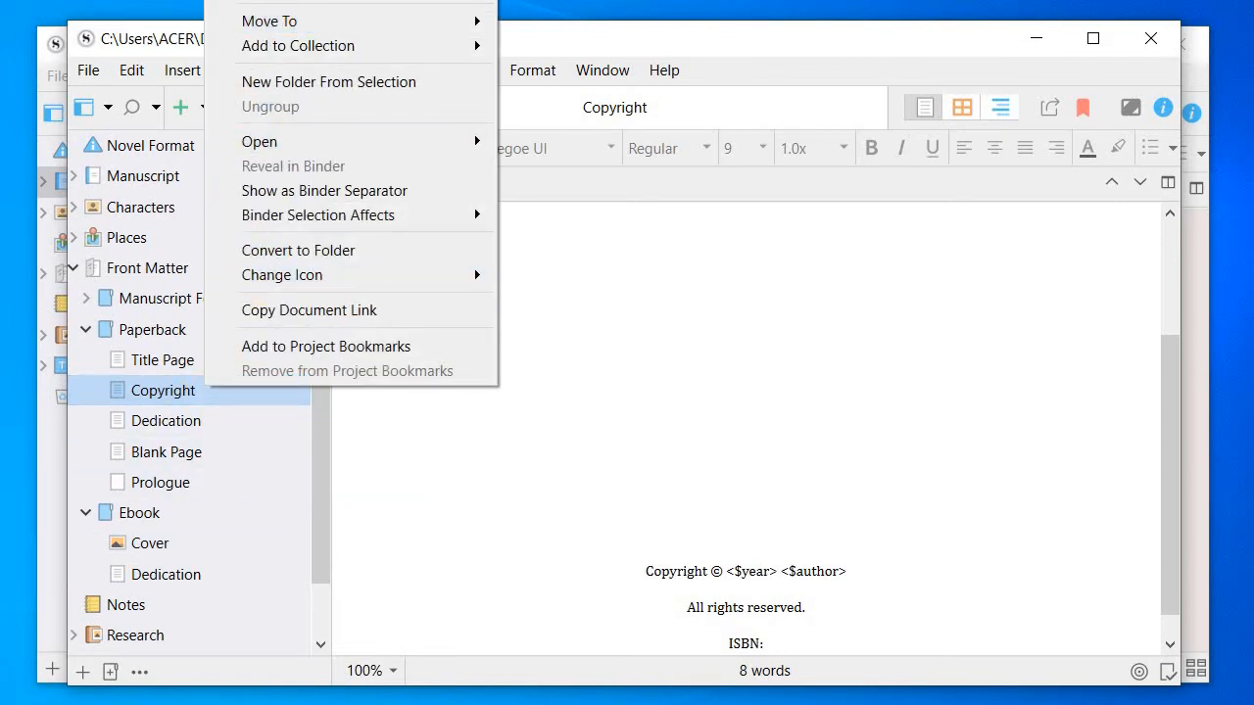
{"action": "left_click", "coordinate": [270, 1]}
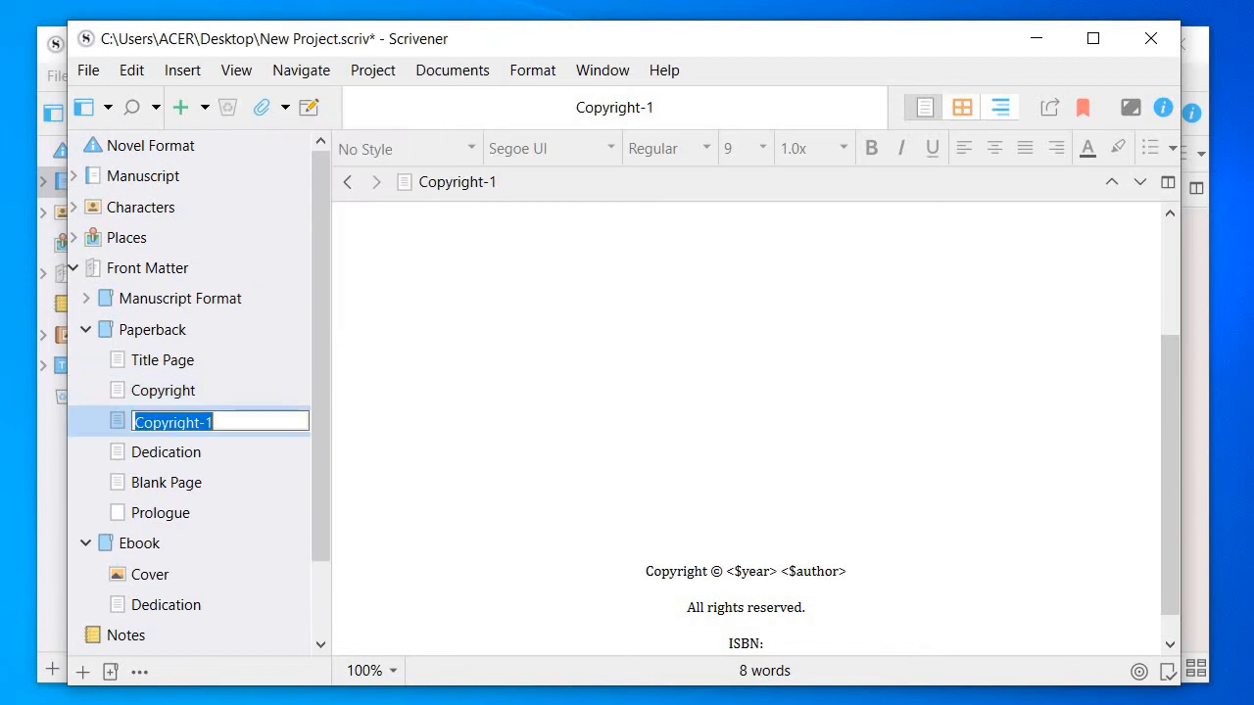
{"action": "left_click", "coordinate": [249, 385]}
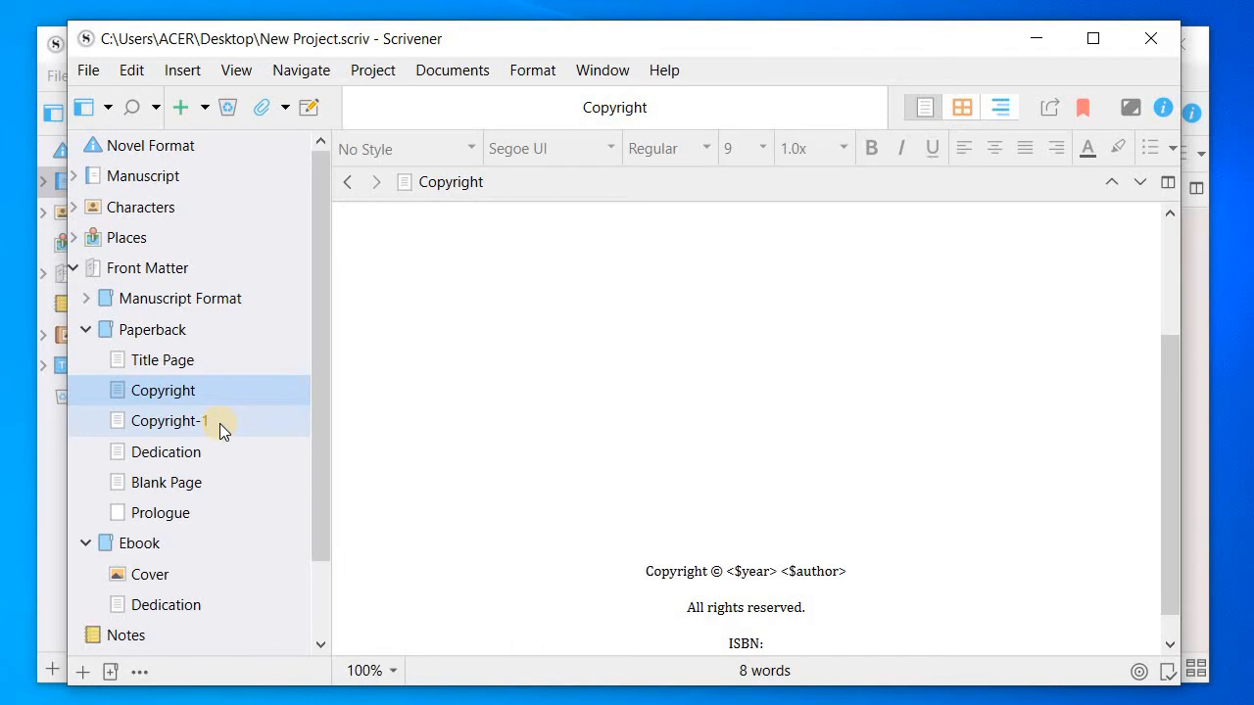
{"action": "left_click_drag", "start_coordinate": [219, 423], "coordinate": [217, 587]}
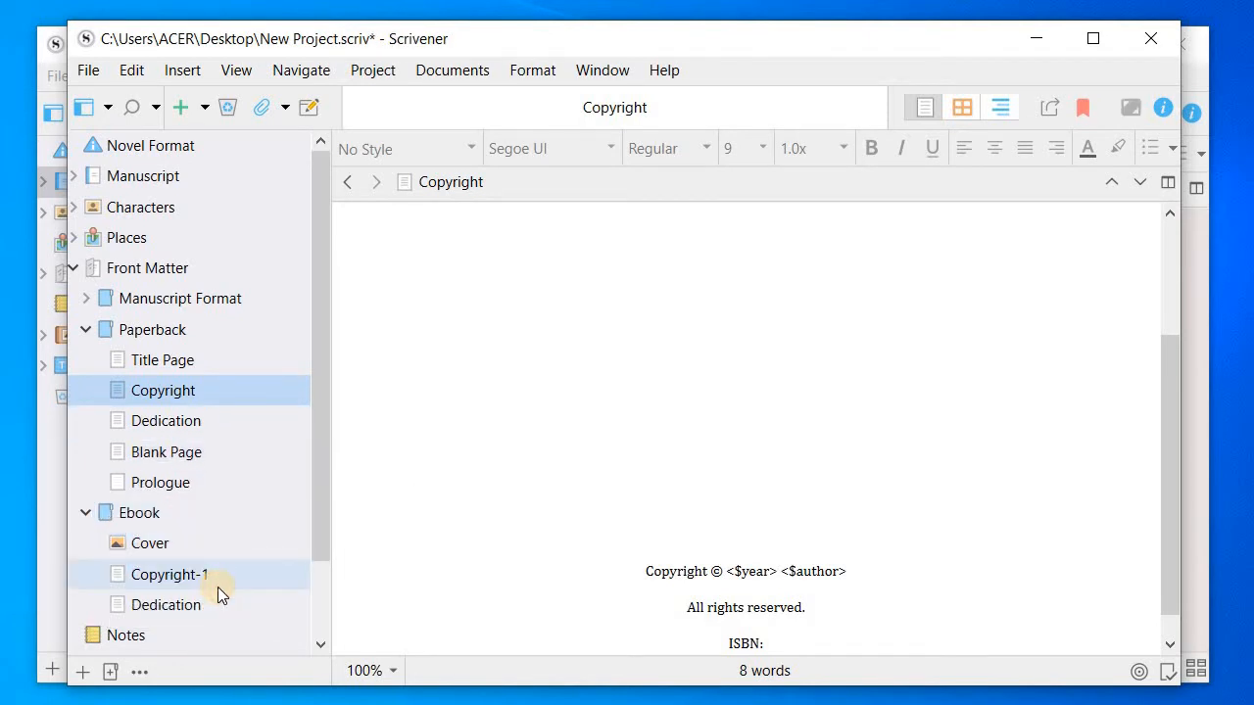
Rename the copied page in the Ebook folder as "Copyright" and show the Ebook folder's contents
{"action": "left_click", "coordinate": [240, 581]}
{"action": "left_click", "coordinate": [241, 581]}
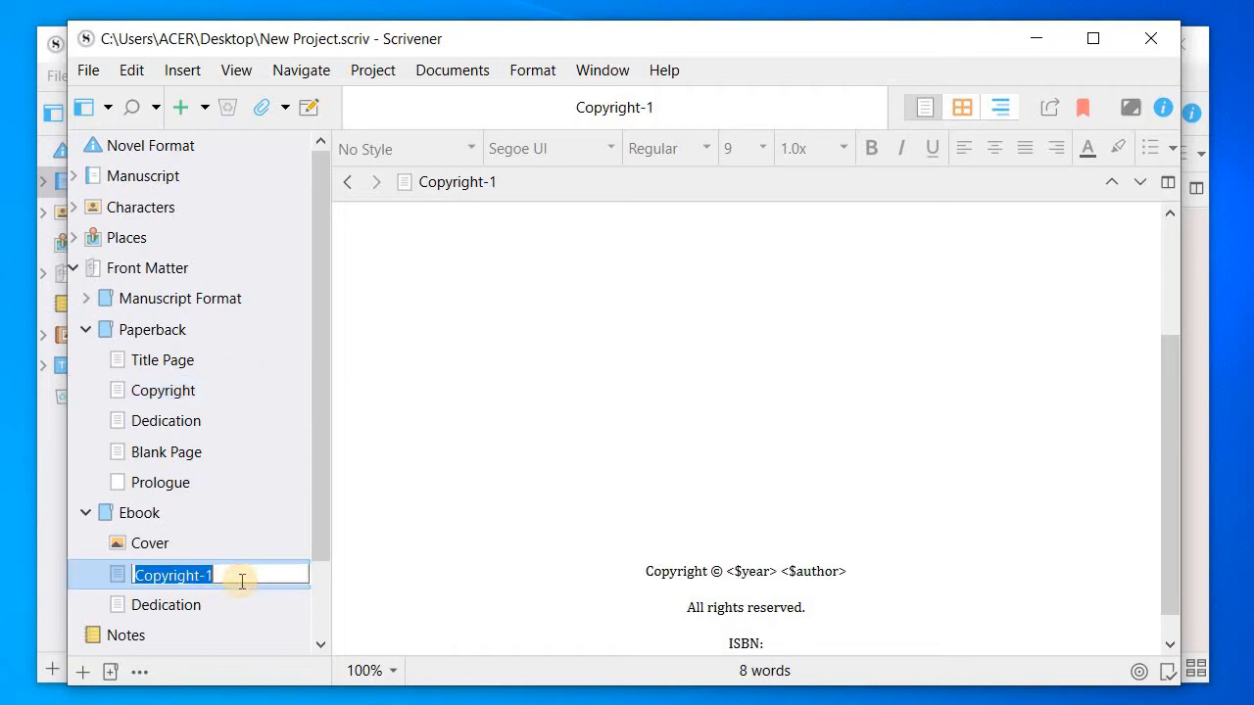
{"action": "left_click", "coordinate": [242, 581]}
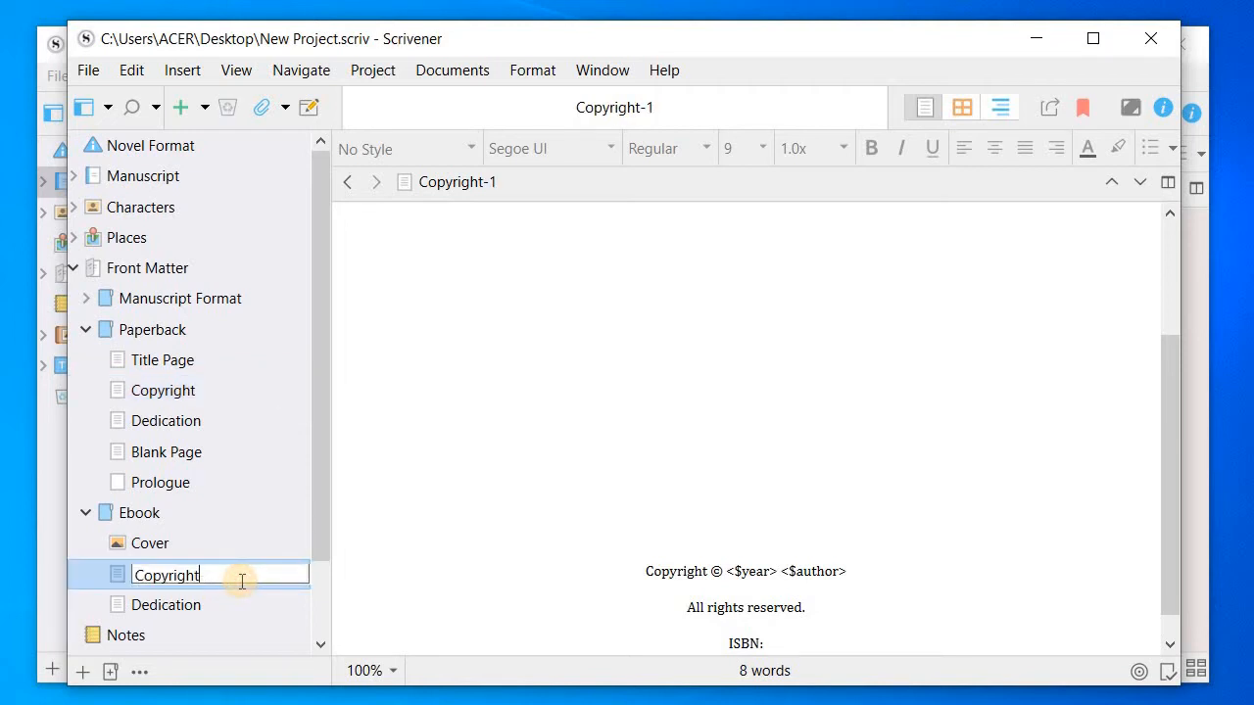
{"action": "left_click", "coordinate": [279, 523]}
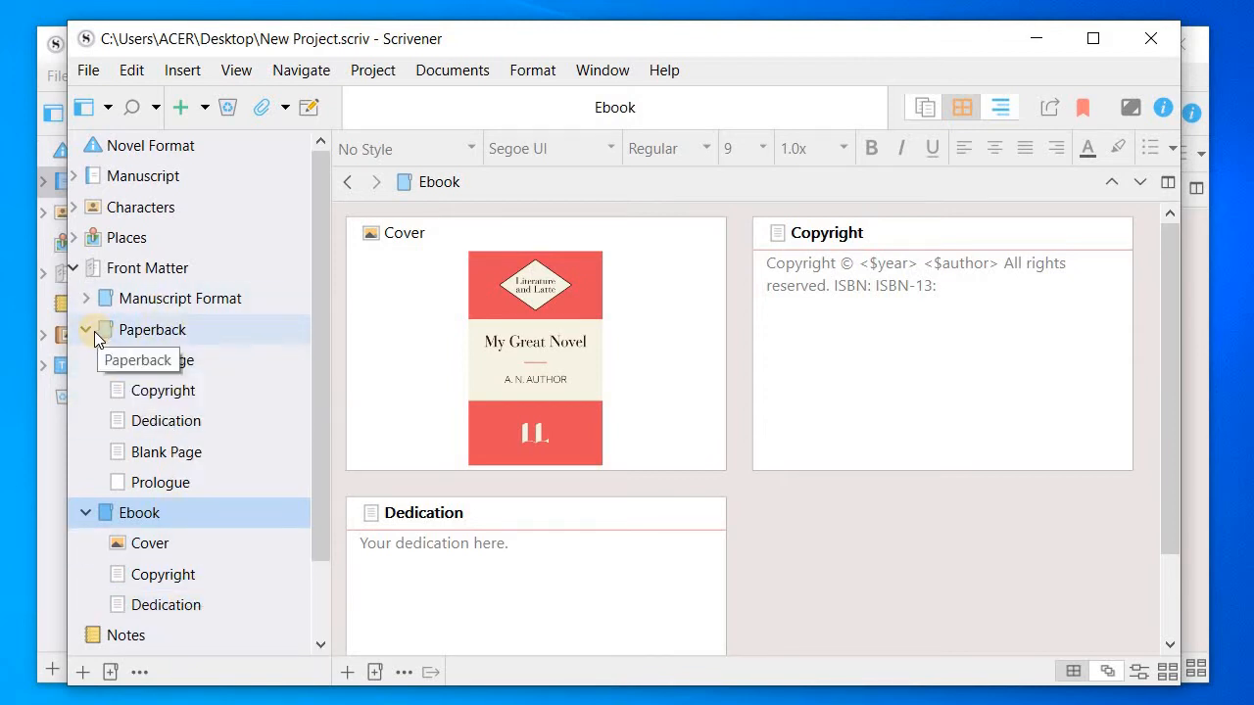
Collapse Front Matter and look at the item types that can be added to Notes
{"action": "left_click", "coordinate": [78, 272]}
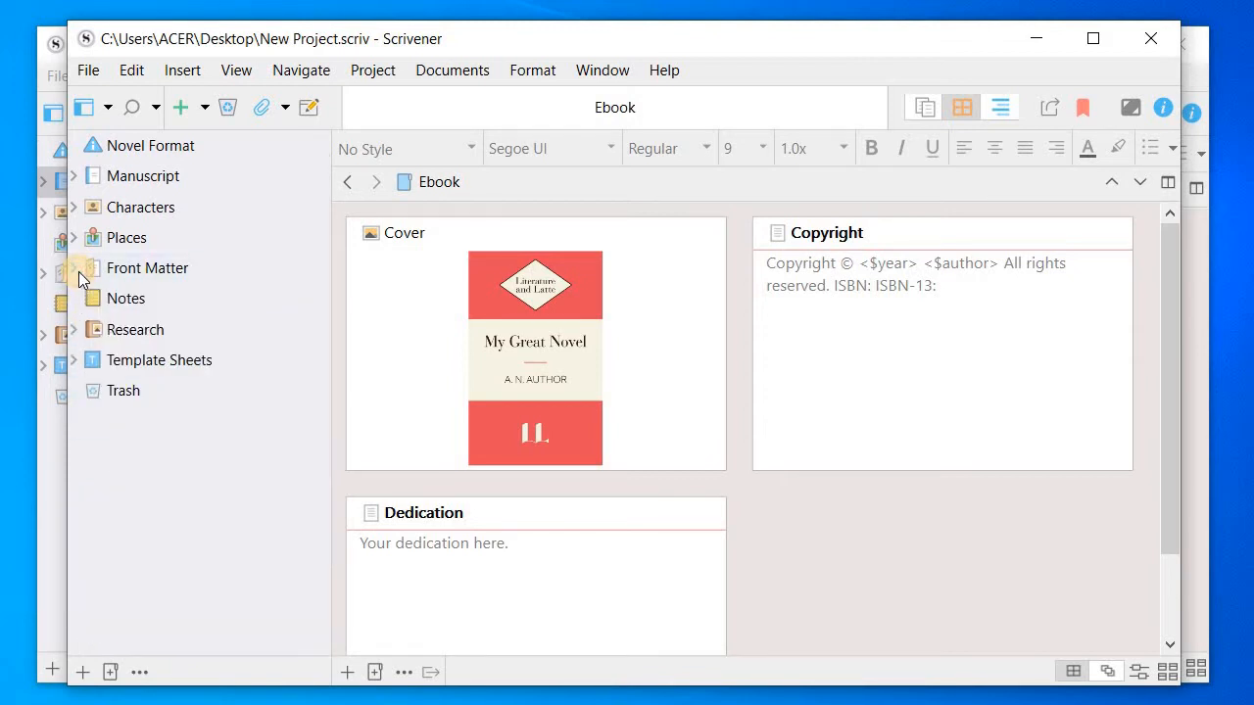
{"action": "left_click", "coordinate": [105, 299]}
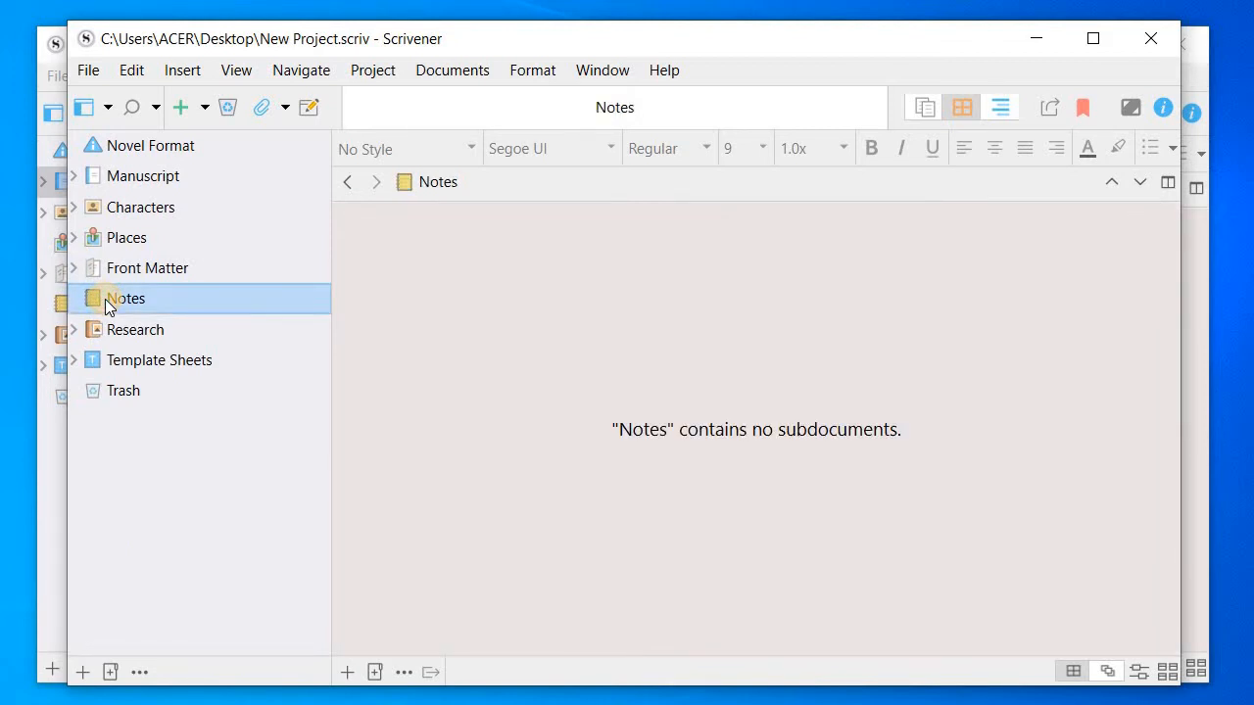
{"action": "right_click", "coordinate": [105, 299]}
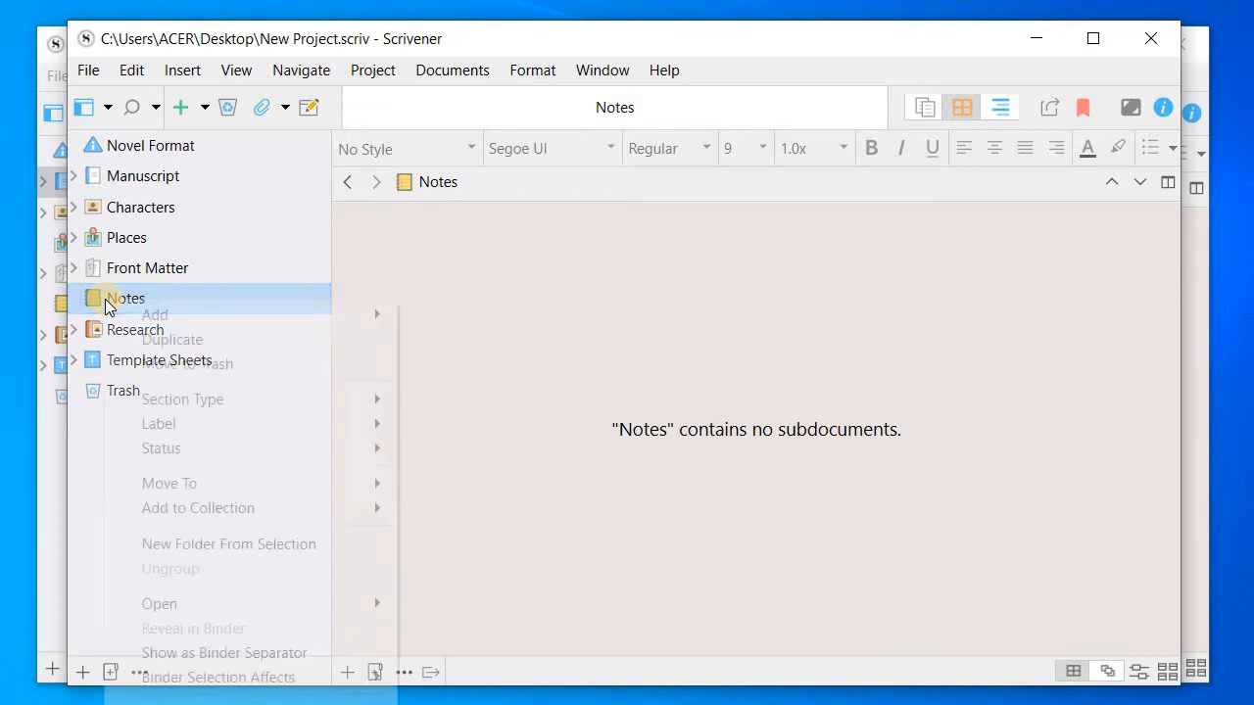
{"action": "mouse_move", "coordinate": [178, 320]}
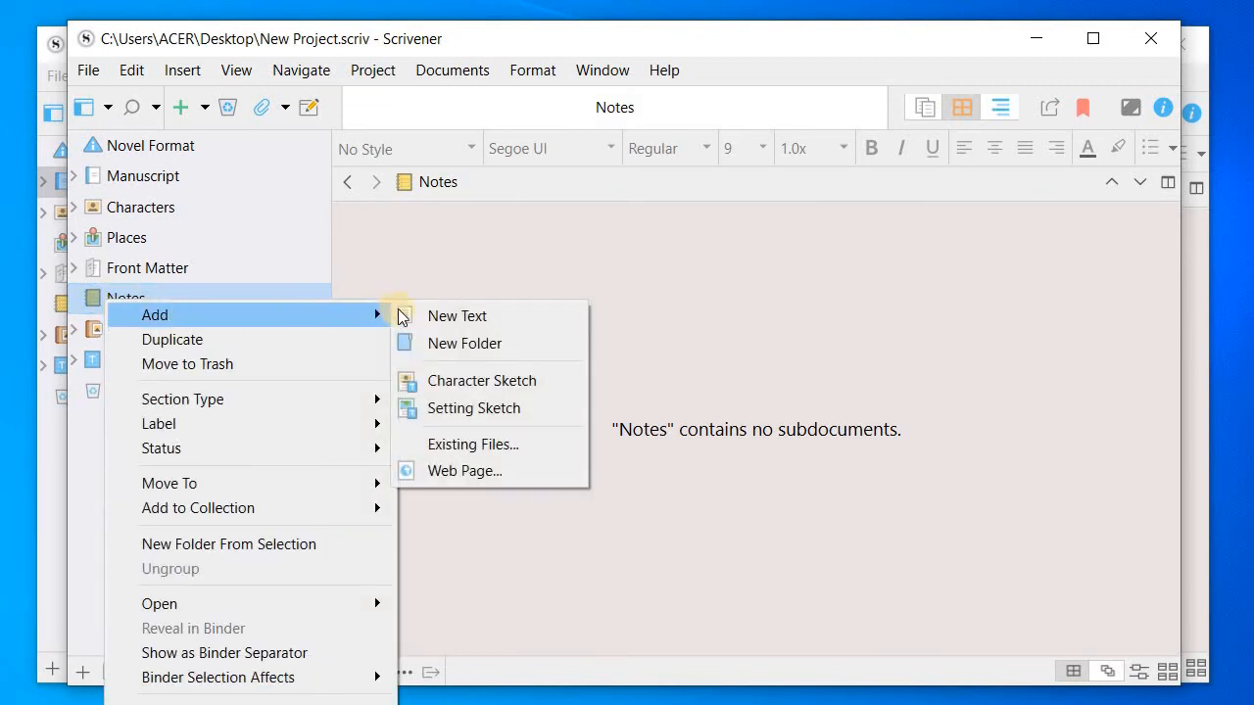
Switch to The Wanderer - Book II project and add a folder titled "Web Research" inside Research
{"action": "left_click", "coordinate": [49, 450]}
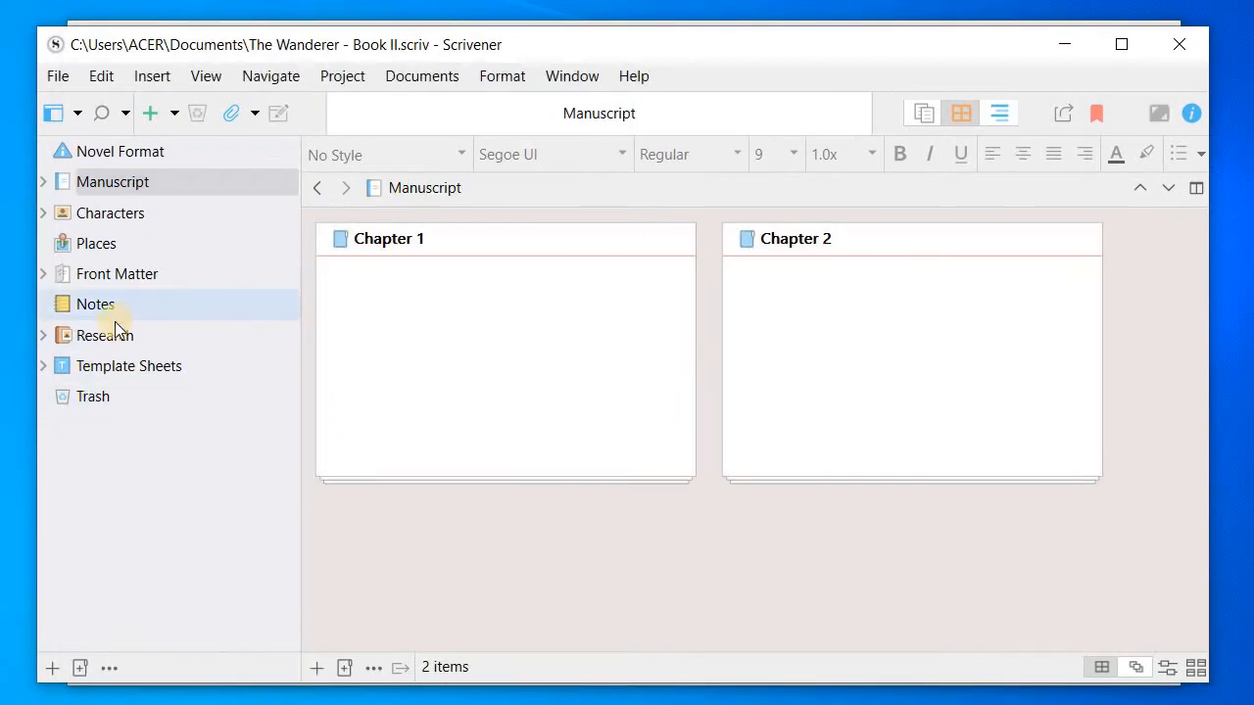
{"action": "left_click", "coordinate": [44, 335]}
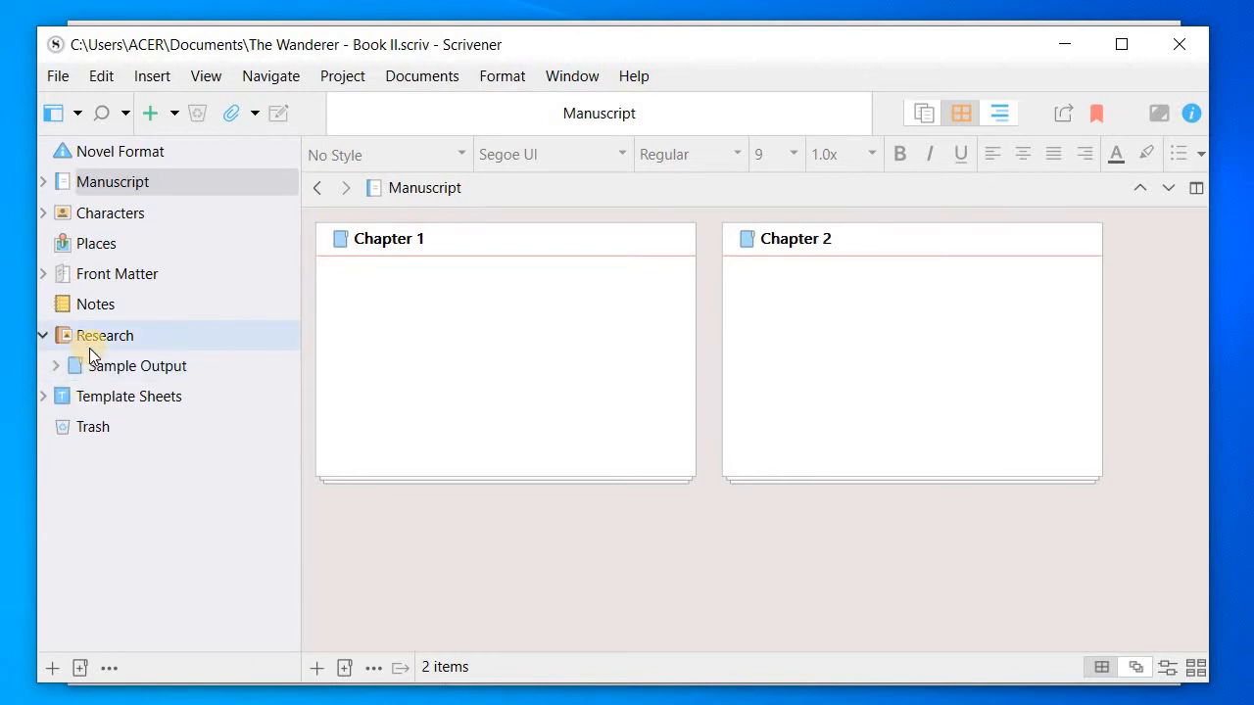
{"action": "left_click", "coordinate": [89, 348]}
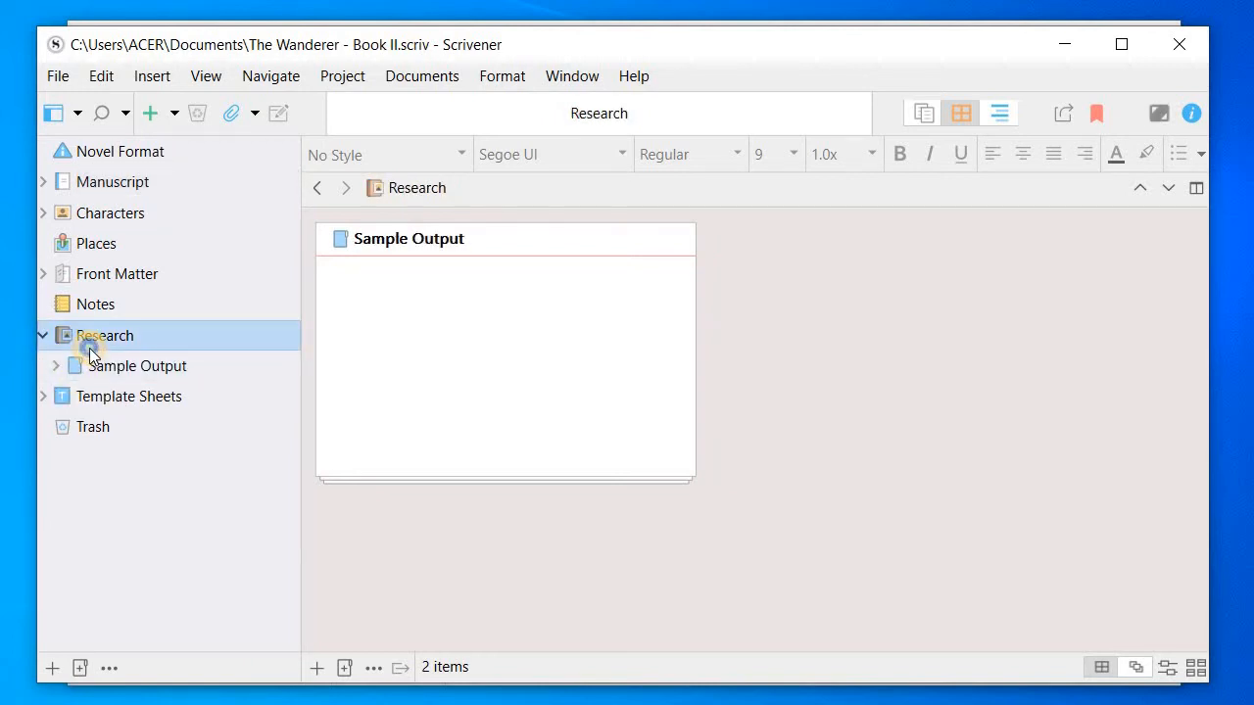
{"action": "right_click", "coordinate": [89, 347]}
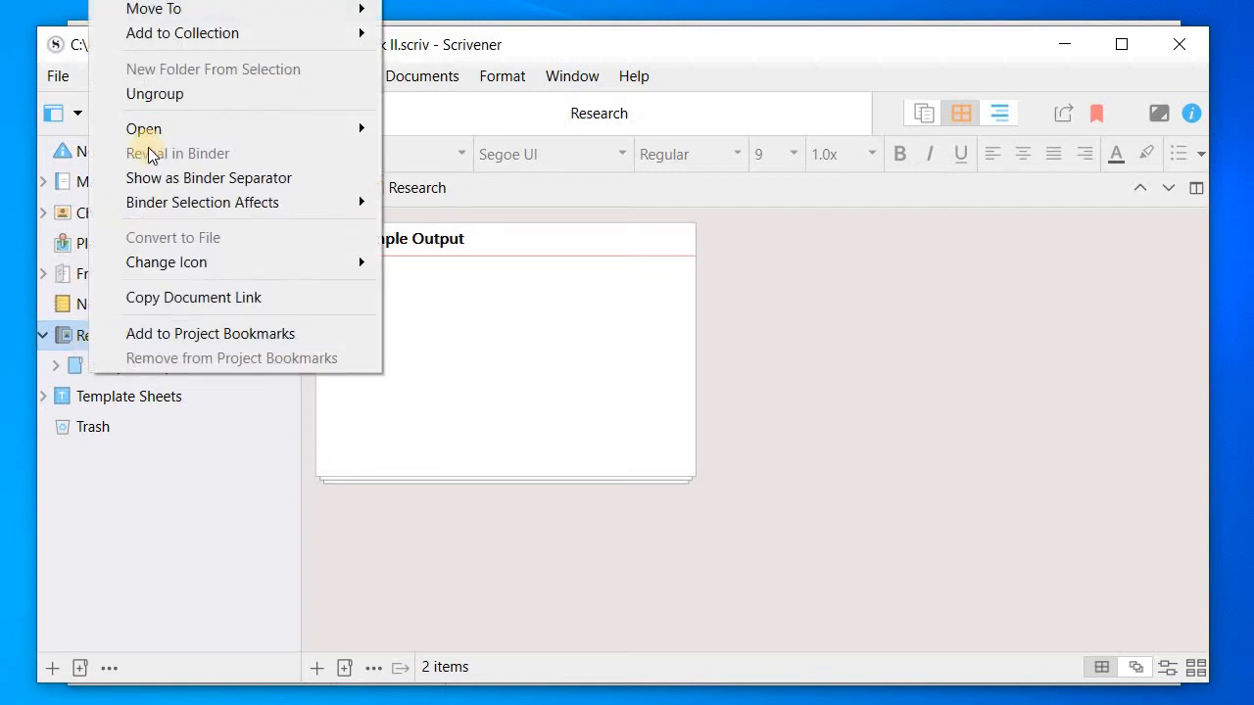
{"action": "mouse_move", "coordinate": [157, 0]}
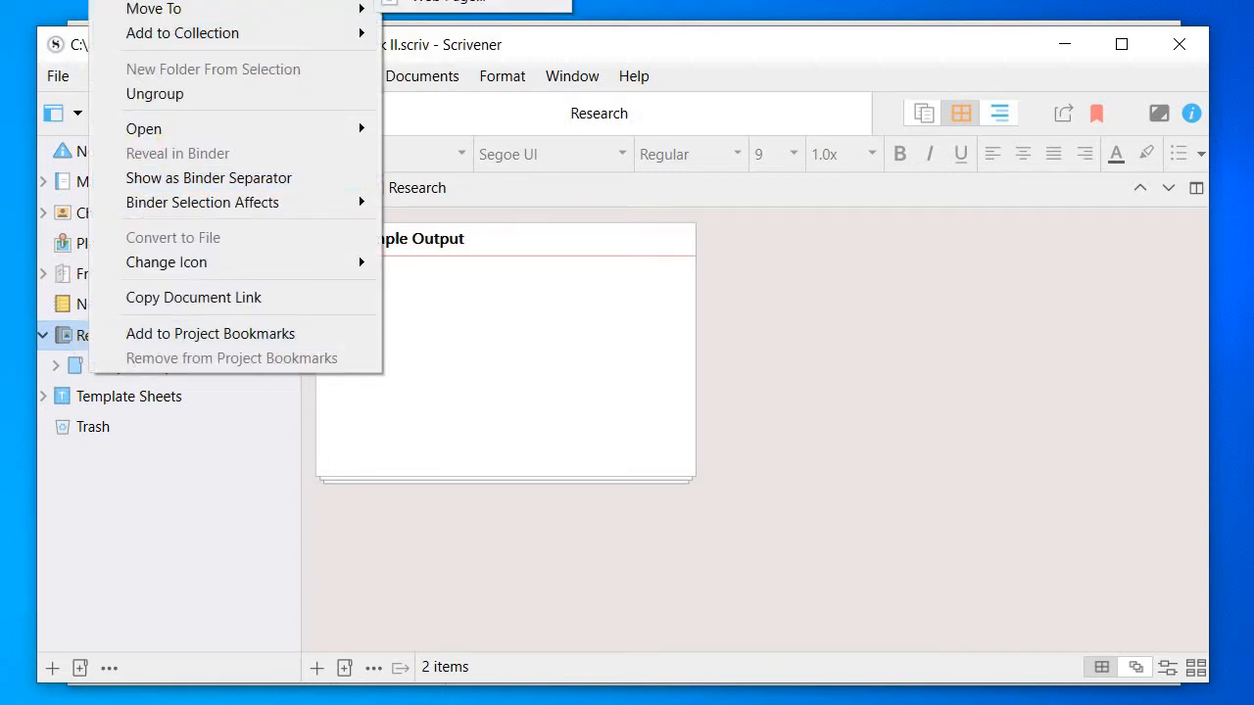
{"action": "left_click", "coordinate": [441, 0]}
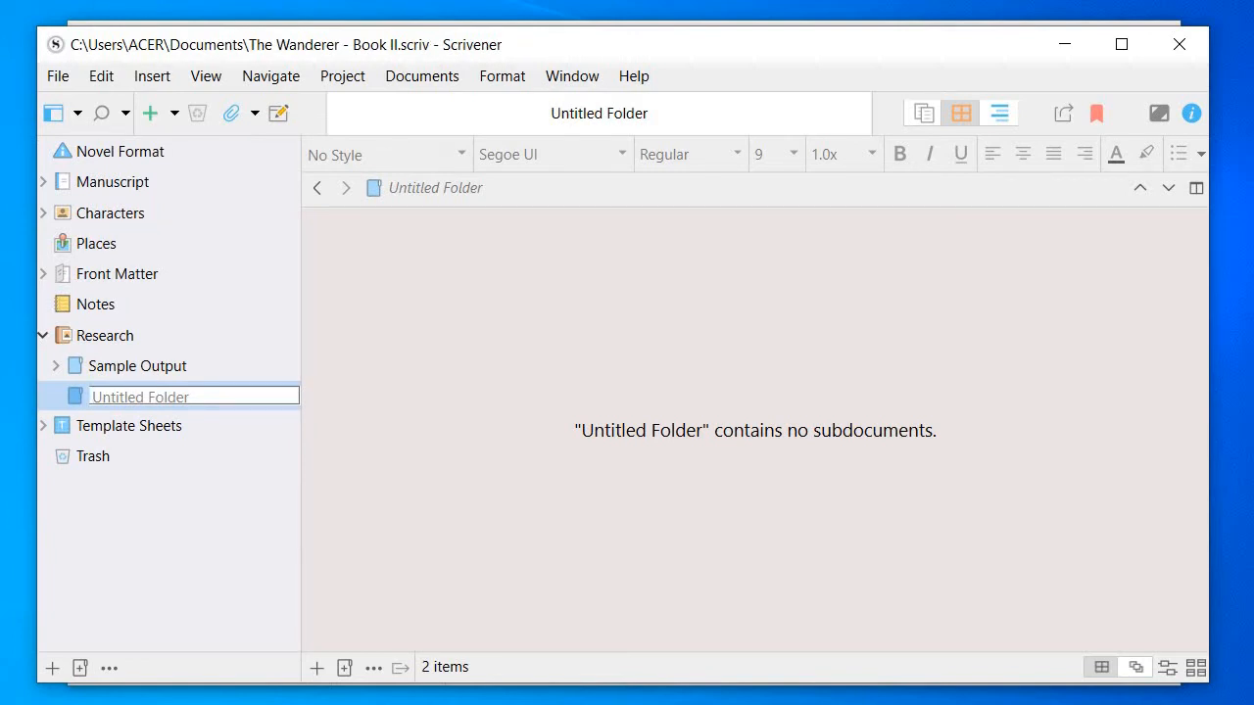
{"action": "type", "text": "Web Research"}
{"action": "key", "text": "Return"}
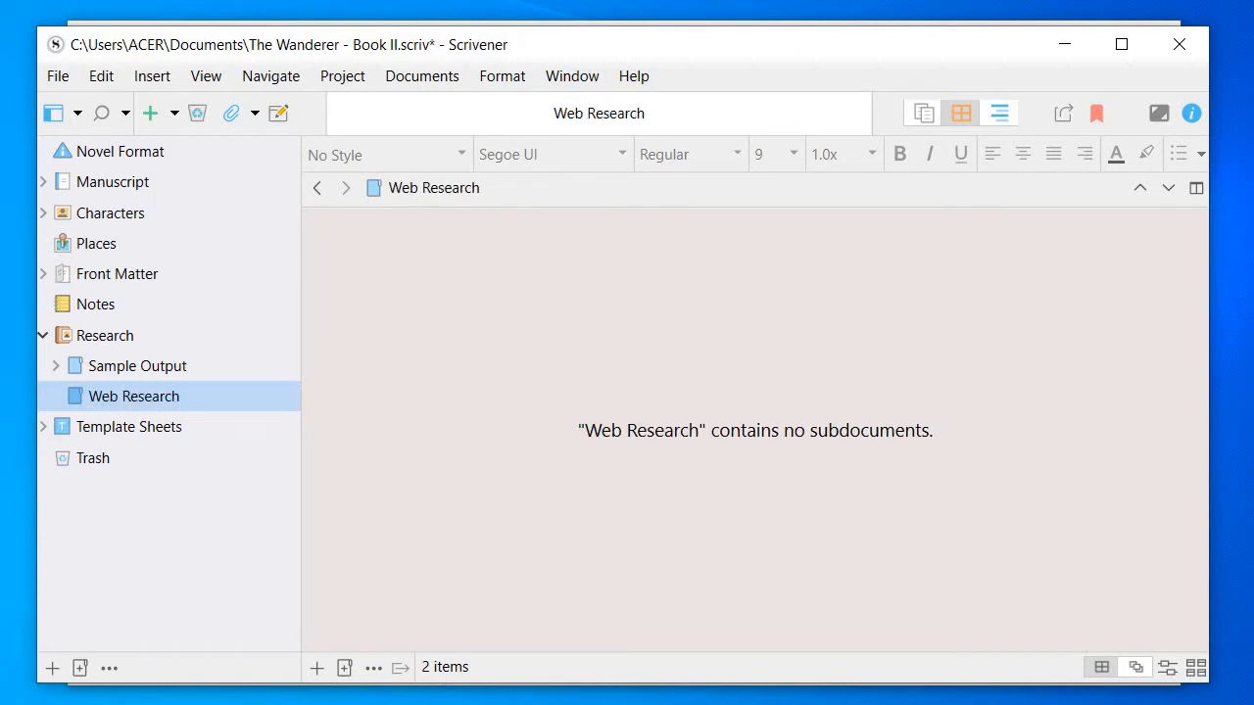
Add a new text document titled "Links" inside the Web Research folder and place the cursor in its body
{"action": "right_click", "coordinate": [173, 400]}
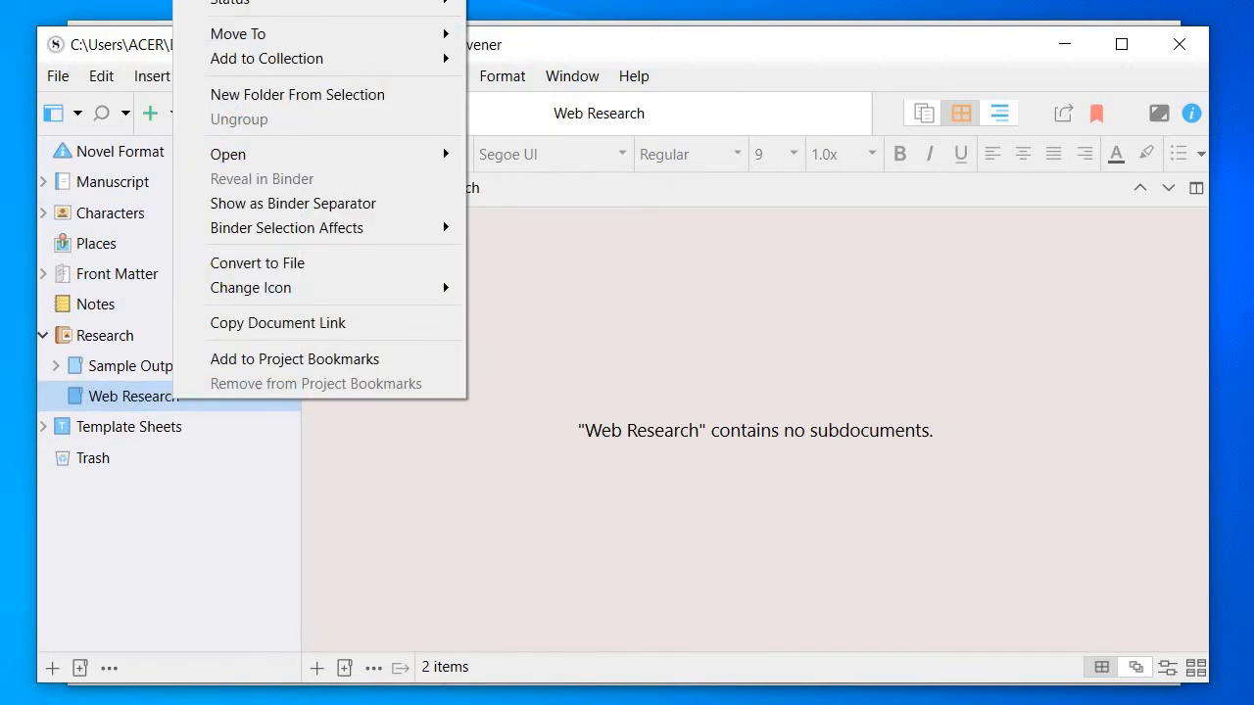
{"action": "mouse_move", "coordinate": [235, 0]}
{"action": "left_click", "coordinate": [519, 0]}
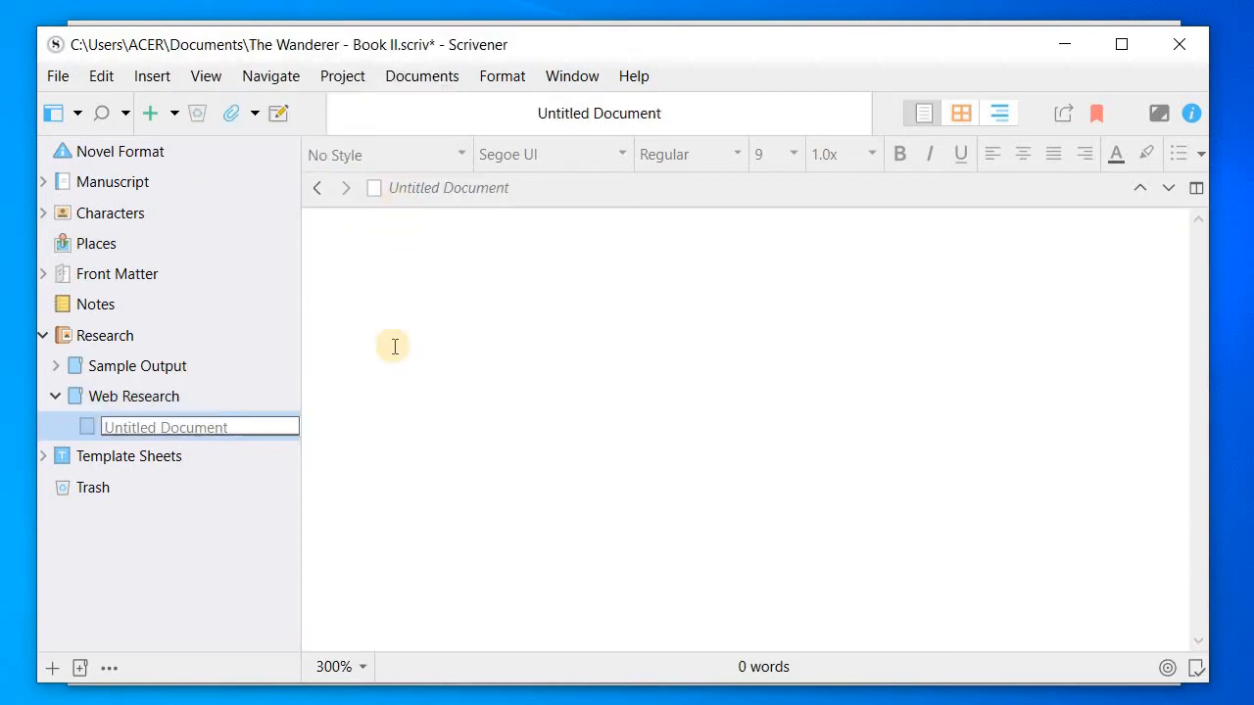
{"action": "type", "text": "Links"}
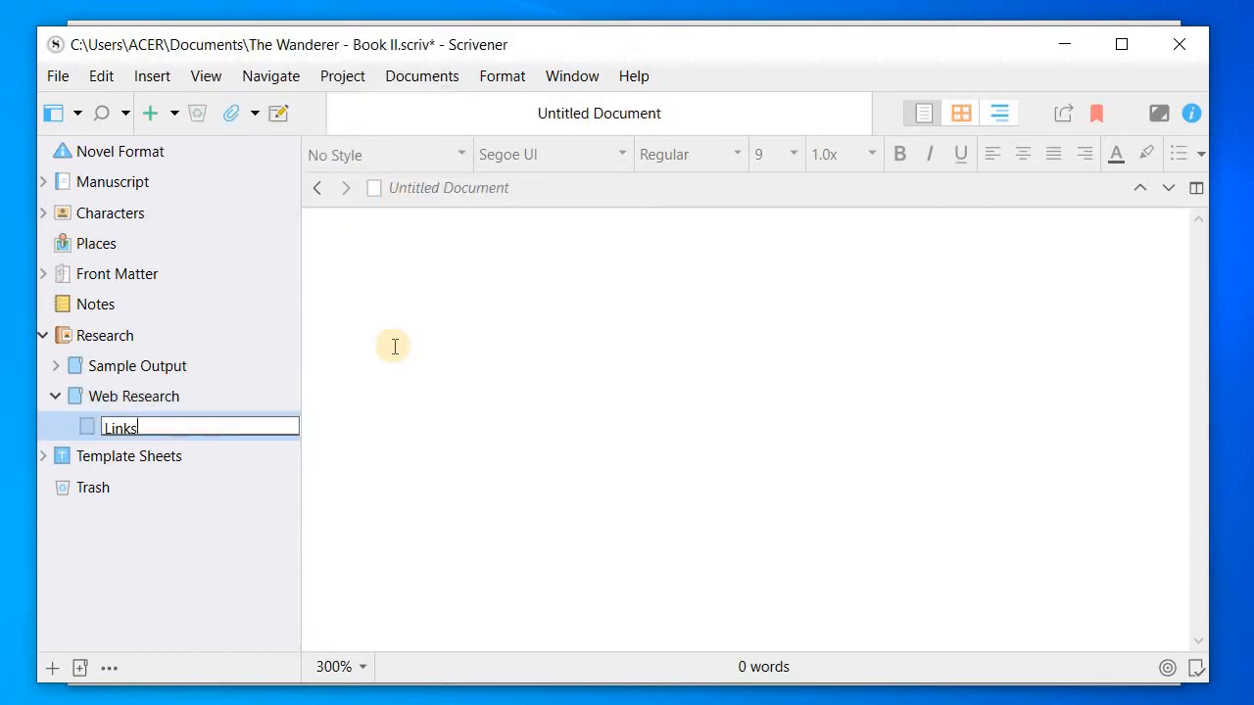
{"action": "left_click", "coordinate": [401, 407]}
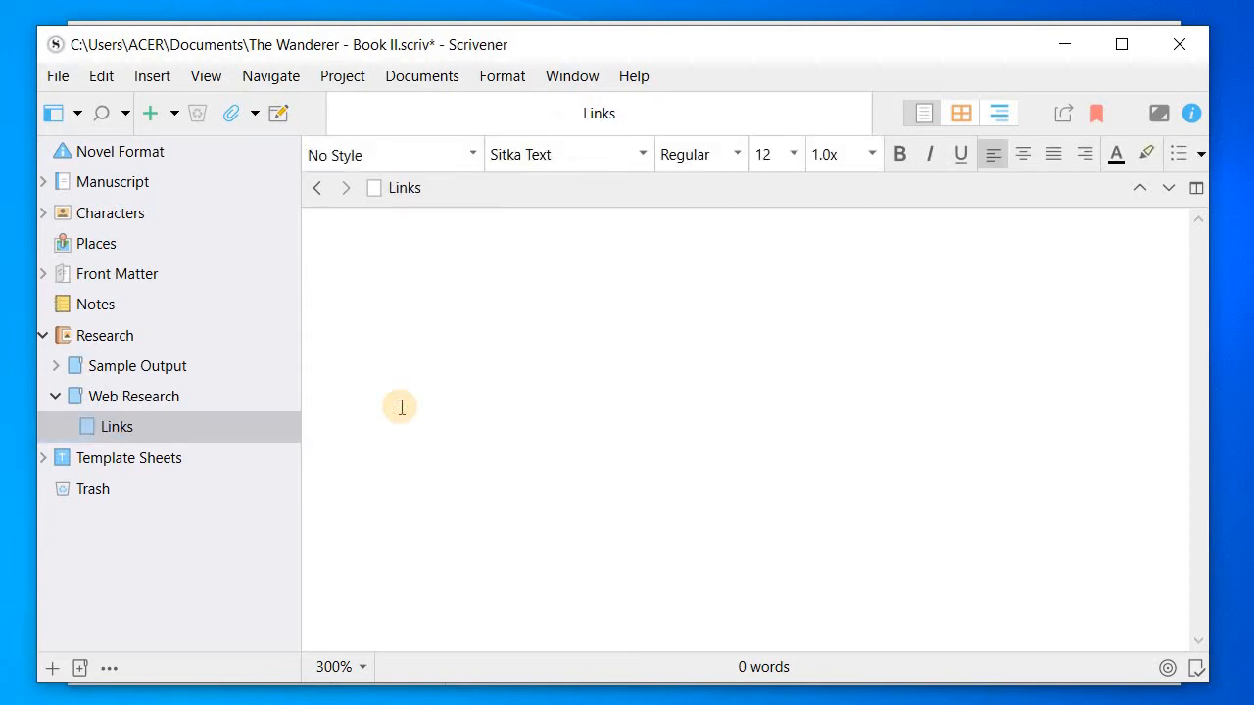
{"action": "type", "text": "https"}
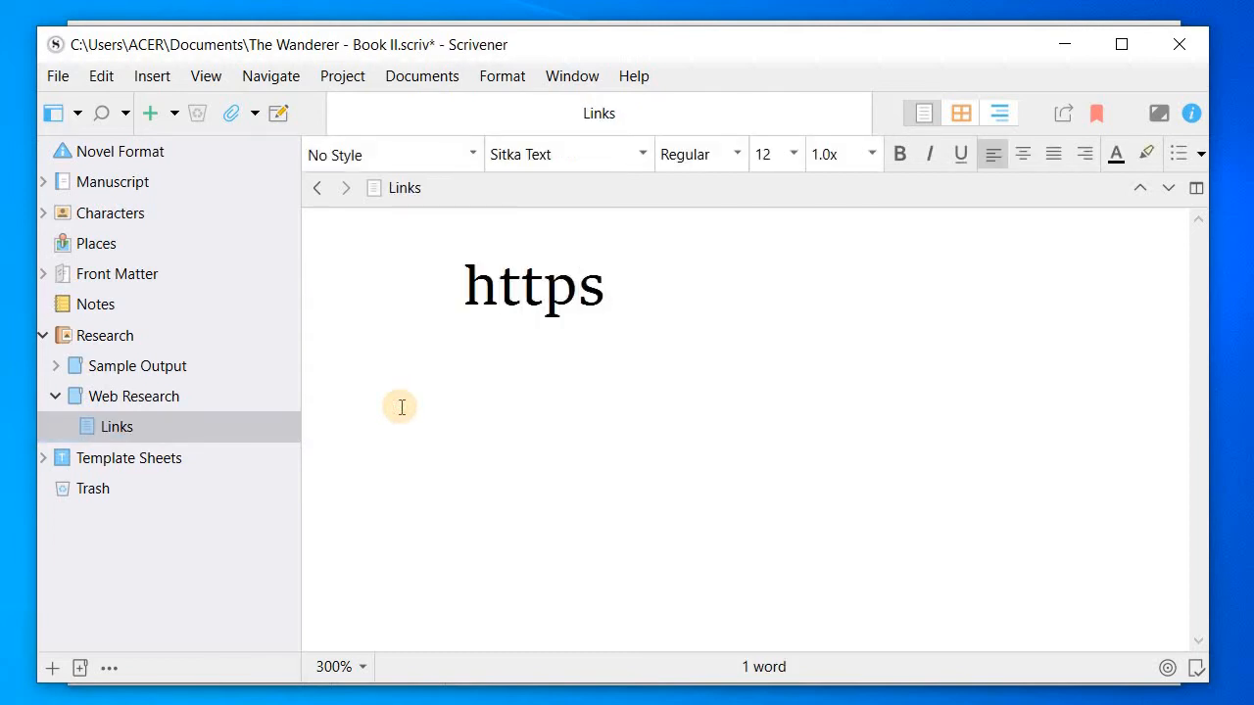
{"action": "type", "text": "://"}
{"action": "key", "text": "BackSpace"}
{"action": "key", "text": "BackSpace"}
{"action": "key", "text": "BackSpace"}
{"action": "key", "text": "BackSpace"}
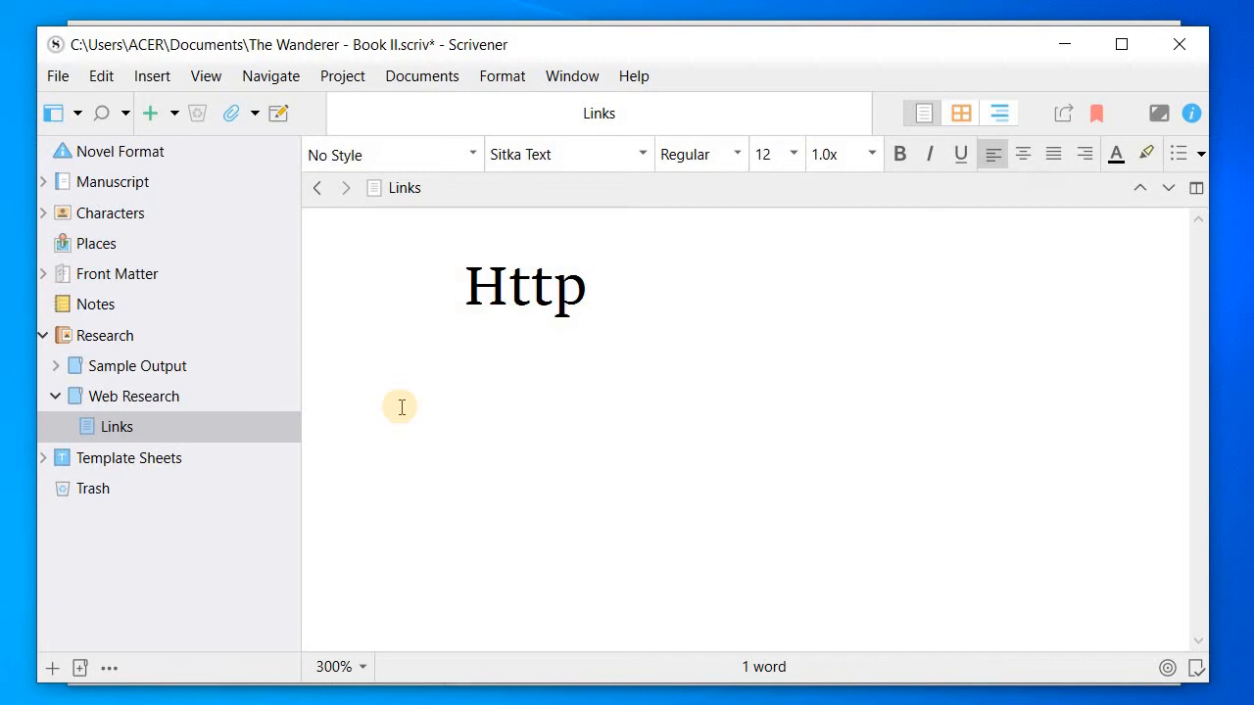
{"action": "key", "text": "BackSpace"}
{"action": "key", "text": "BackSpace"}
{"action": "key", "text": "BackSpace"}
{"action": "key", "text": "BackSpace"}
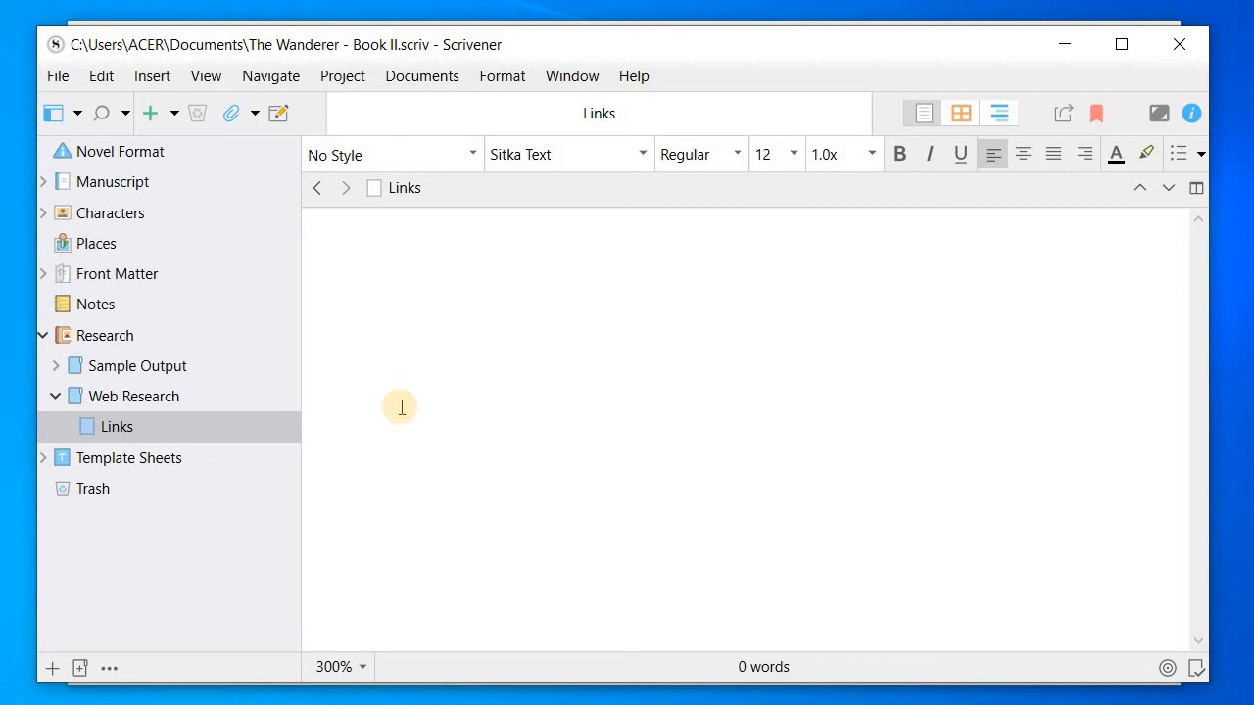
Enter "Brain Surgery - " in the body of the Links document and collapse the Research folder
{"action": "type", "text": "Brain "}
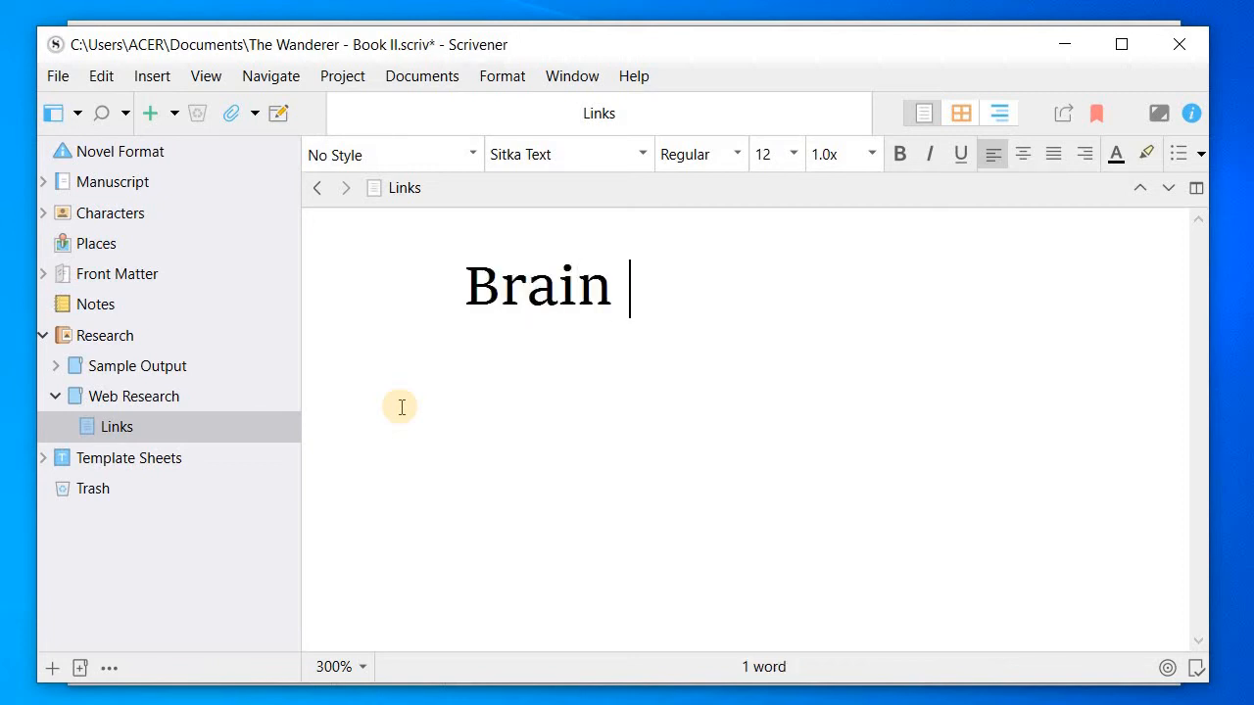
{"action": "type", "text": "Surgery"}
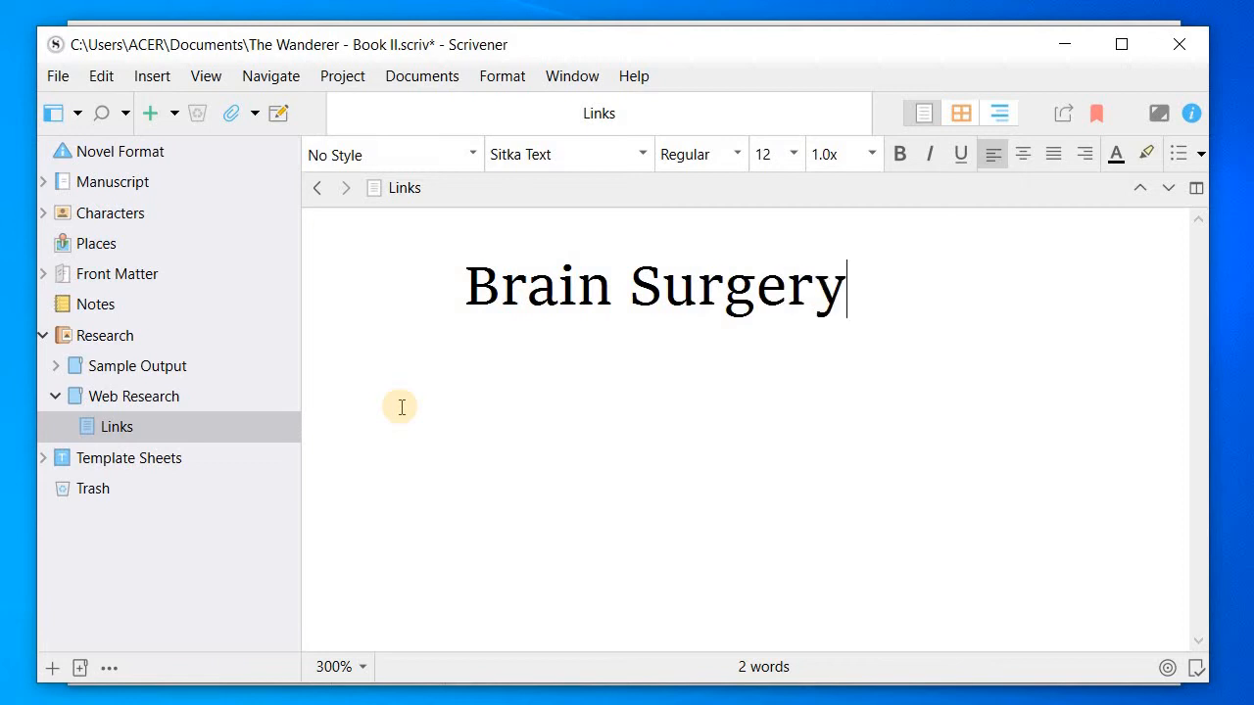
{"action": "type", "text": " -"}
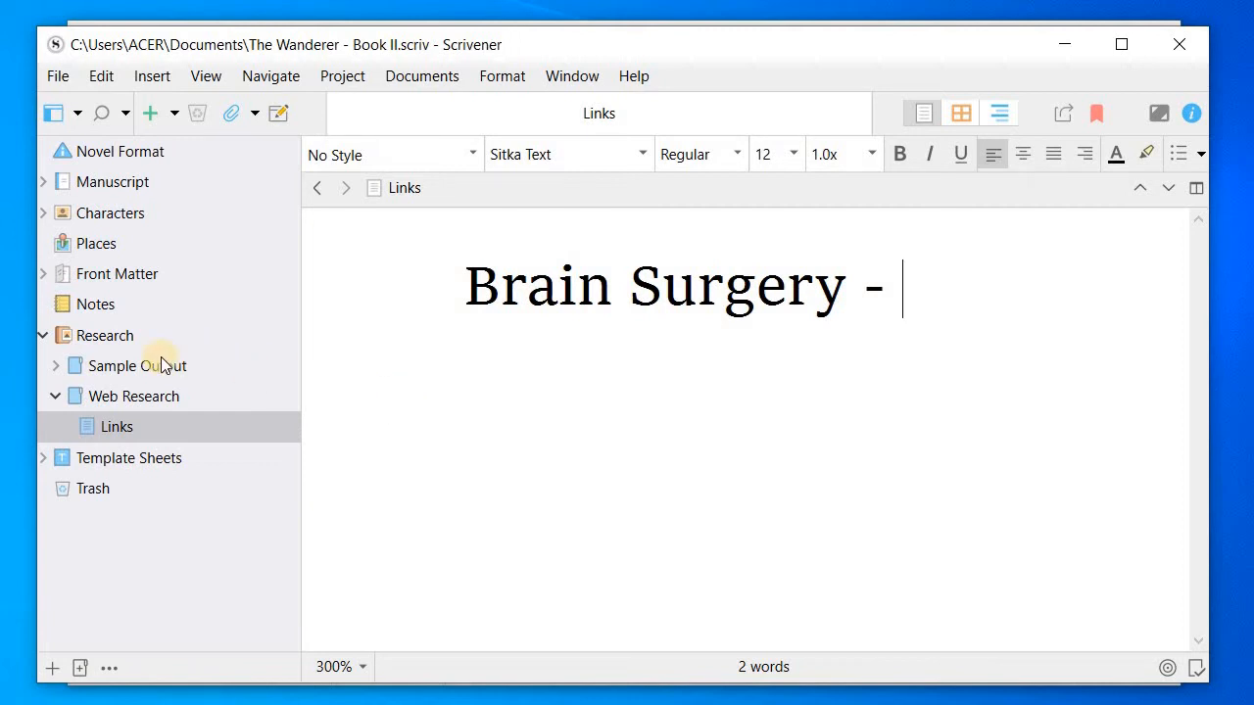
{"action": "left_click", "coordinate": [43, 335]}
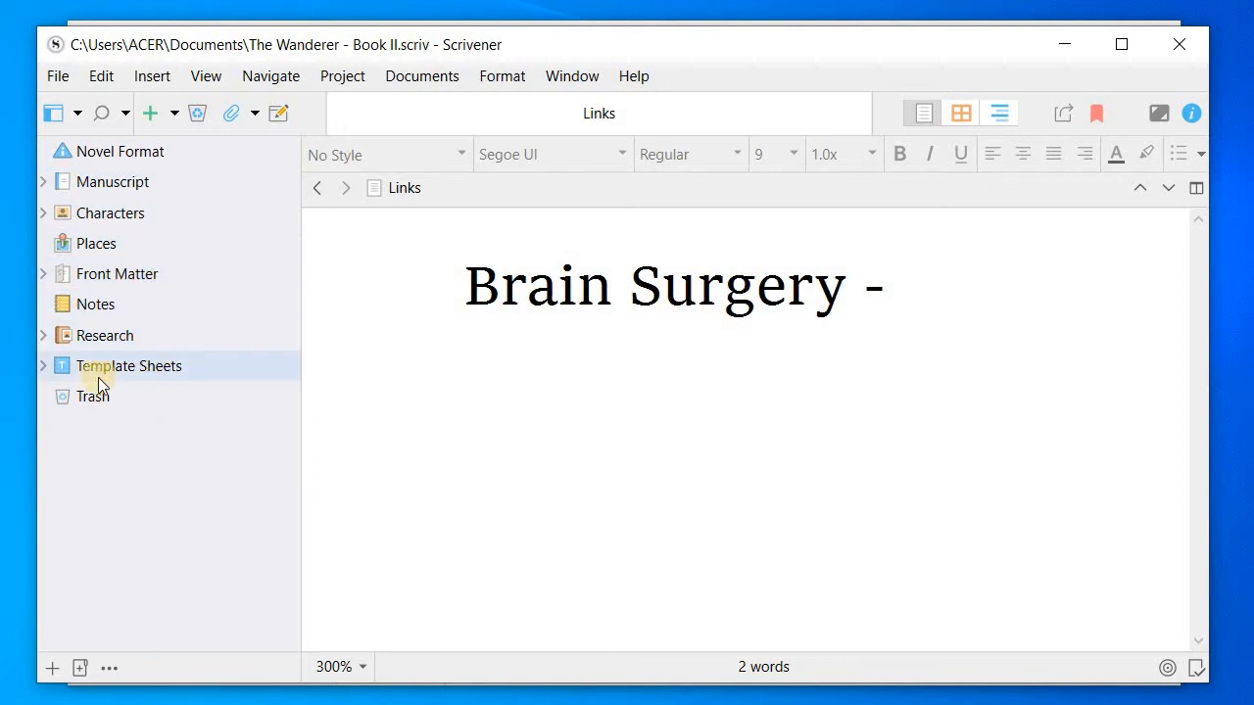
Examine the Character Sketch template in Template Sheets and the contents of Trash, leaving Template Sheets collapsed
{"action": "left_click", "coordinate": [44, 365]}
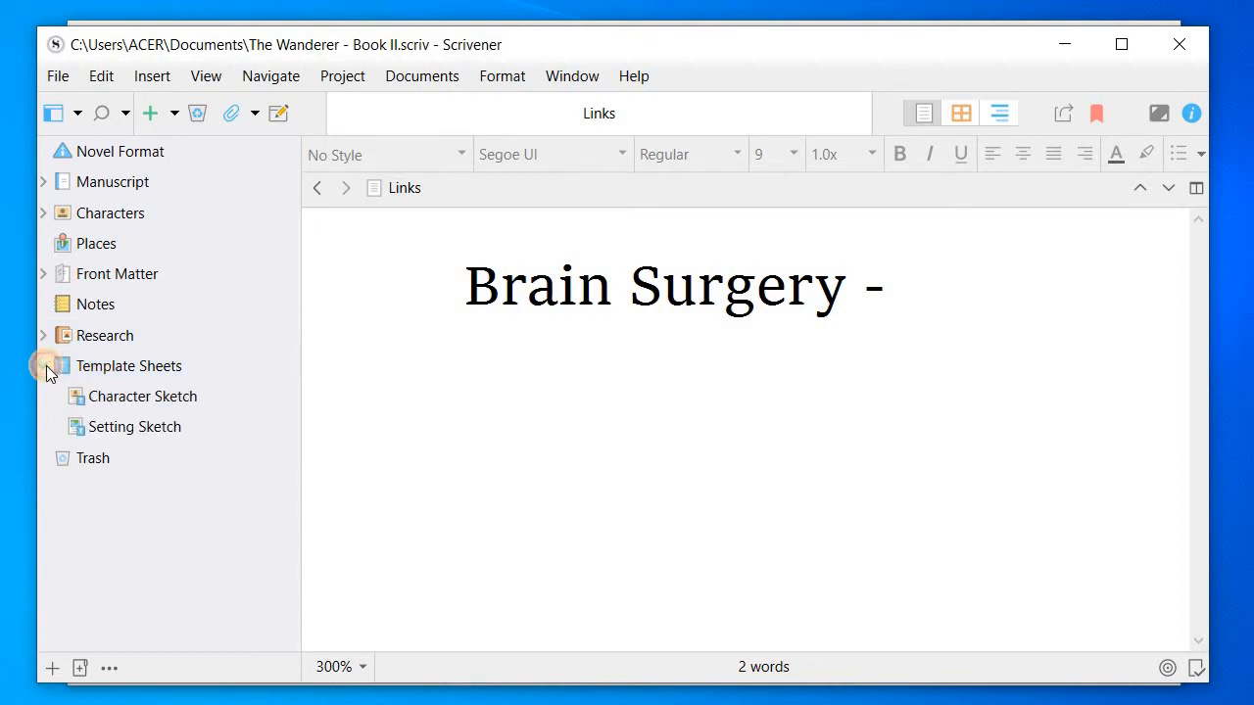
{"action": "left_click", "coordinate": [161, 404]}
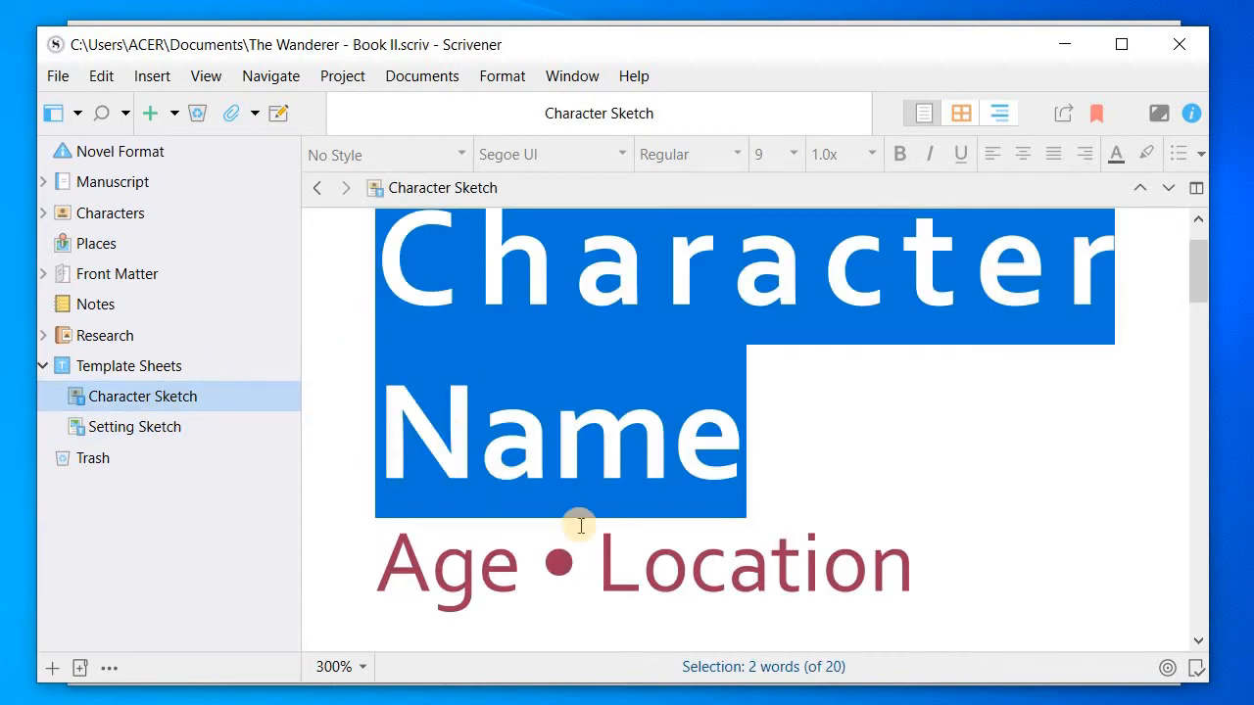
{"action": "left_click_drag", "start_coordinate": [1197, 284], "coordinate": [1198, 351]}
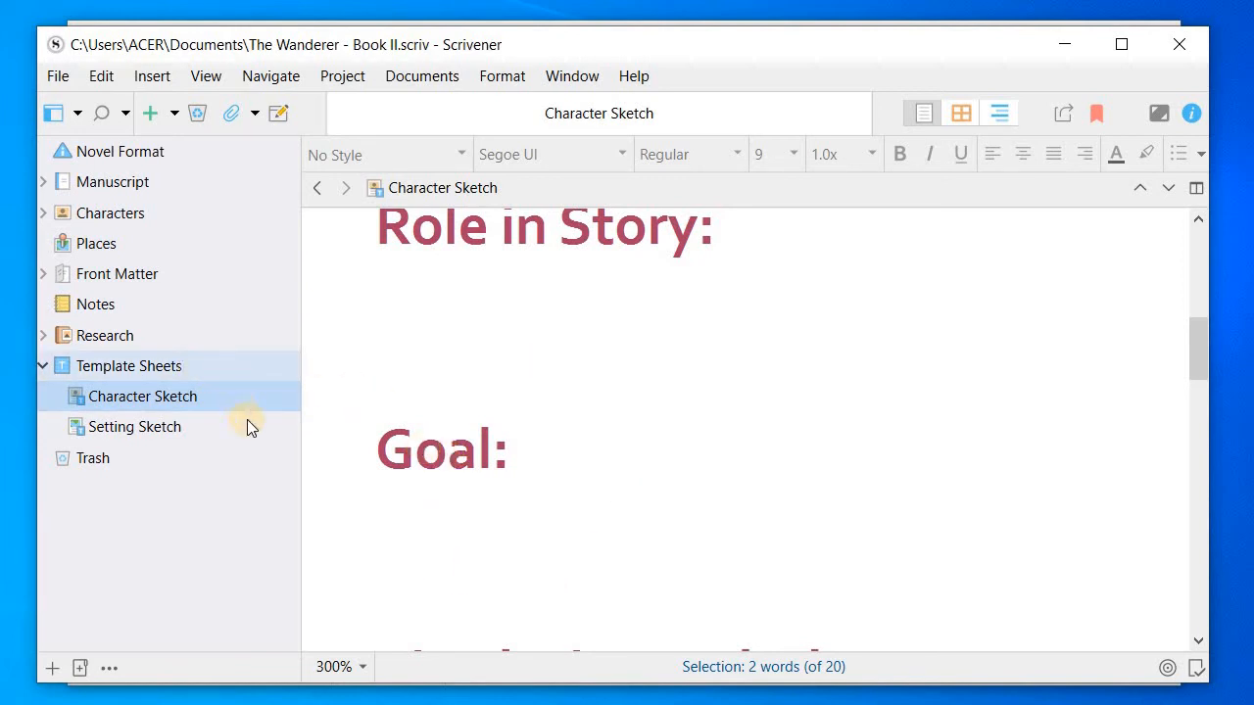
{"action": "left_click", "coordinate": [150, 461]}
{"action": "left_click", "coordinate": [46, 365]}
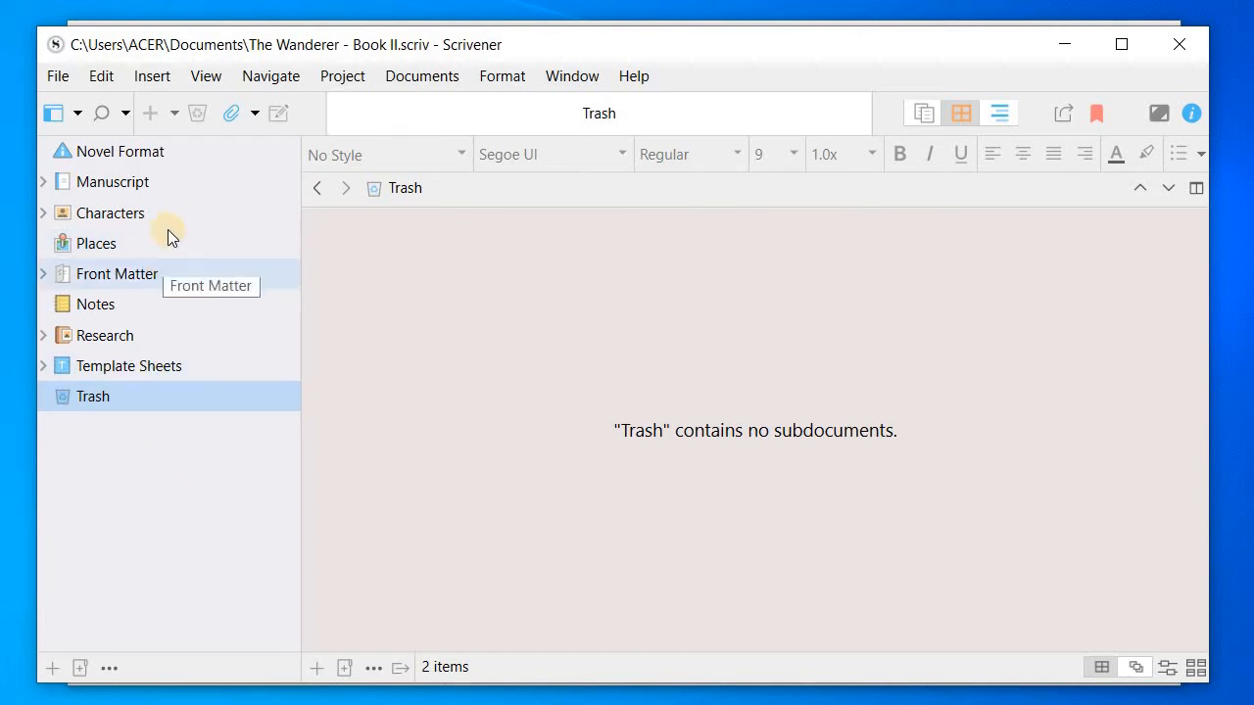
View the Novel Format document and the Manuscript folder, expanding Manuscript and Chapter 1 to show the scenes
{"action": "left_click", "coordinate": [124, 150]}
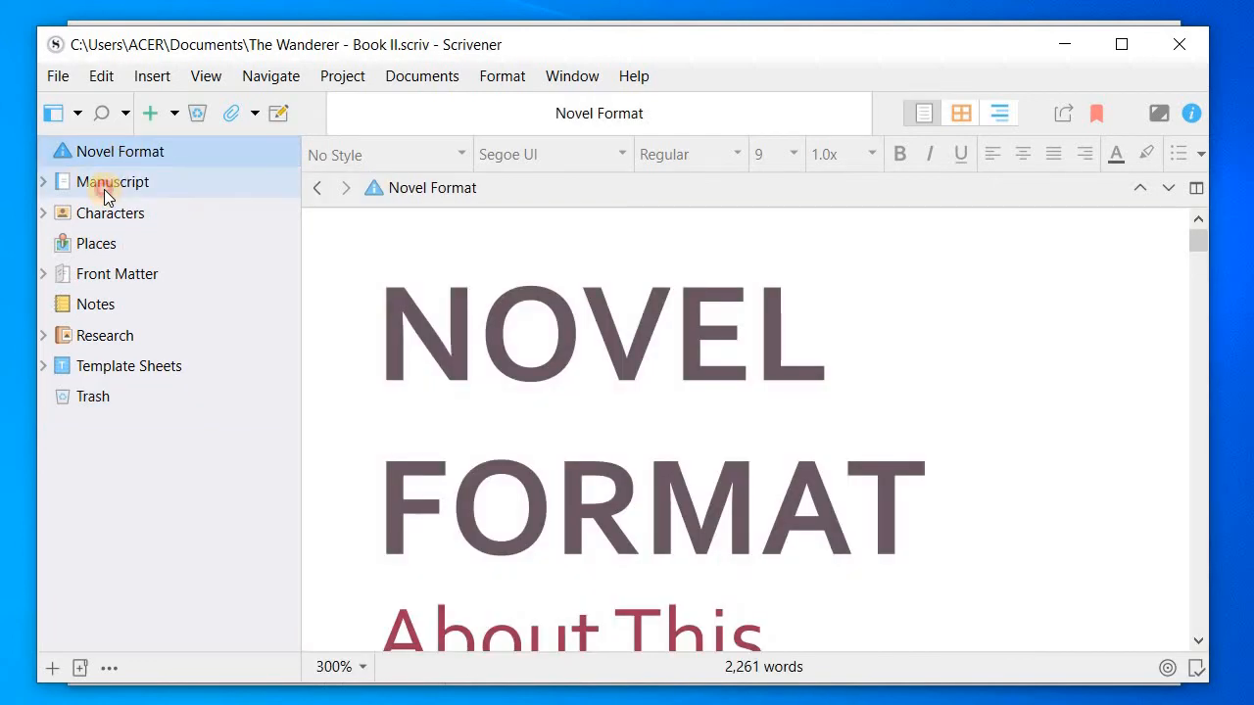
{"action": "left_click", "coordinate": [104, 189]}
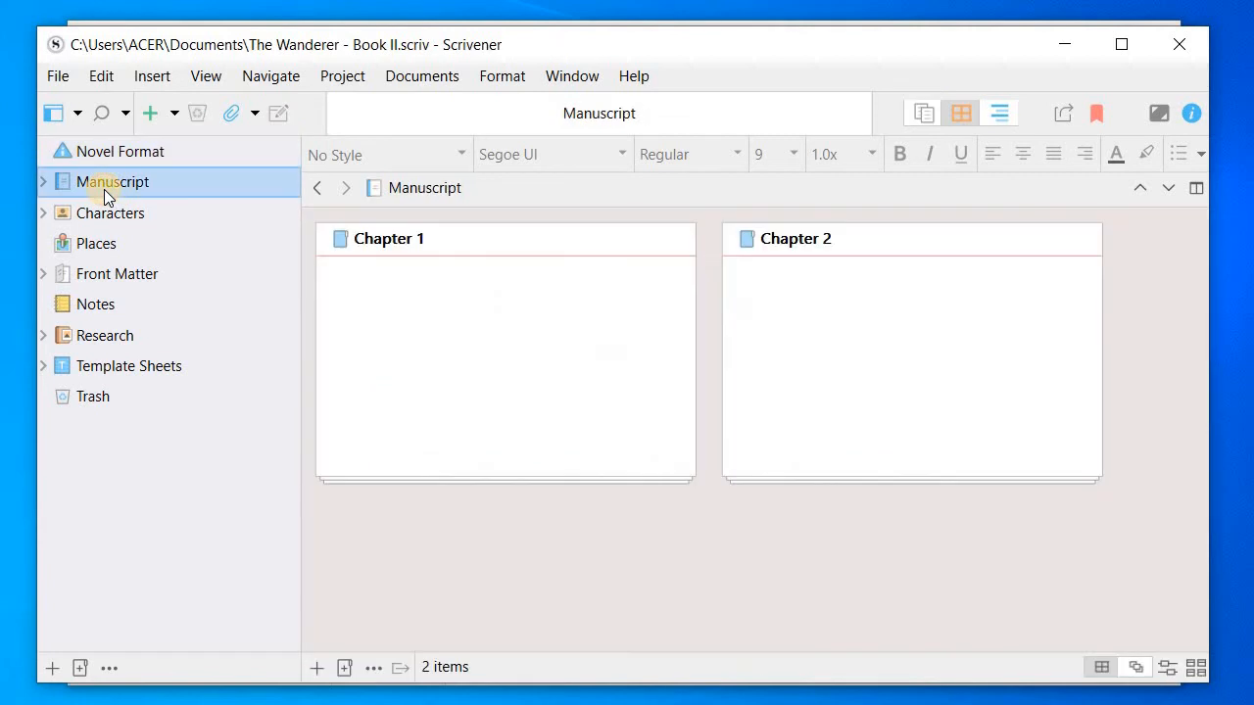
{"action": "left_click", "coordinate": [46, 186]}
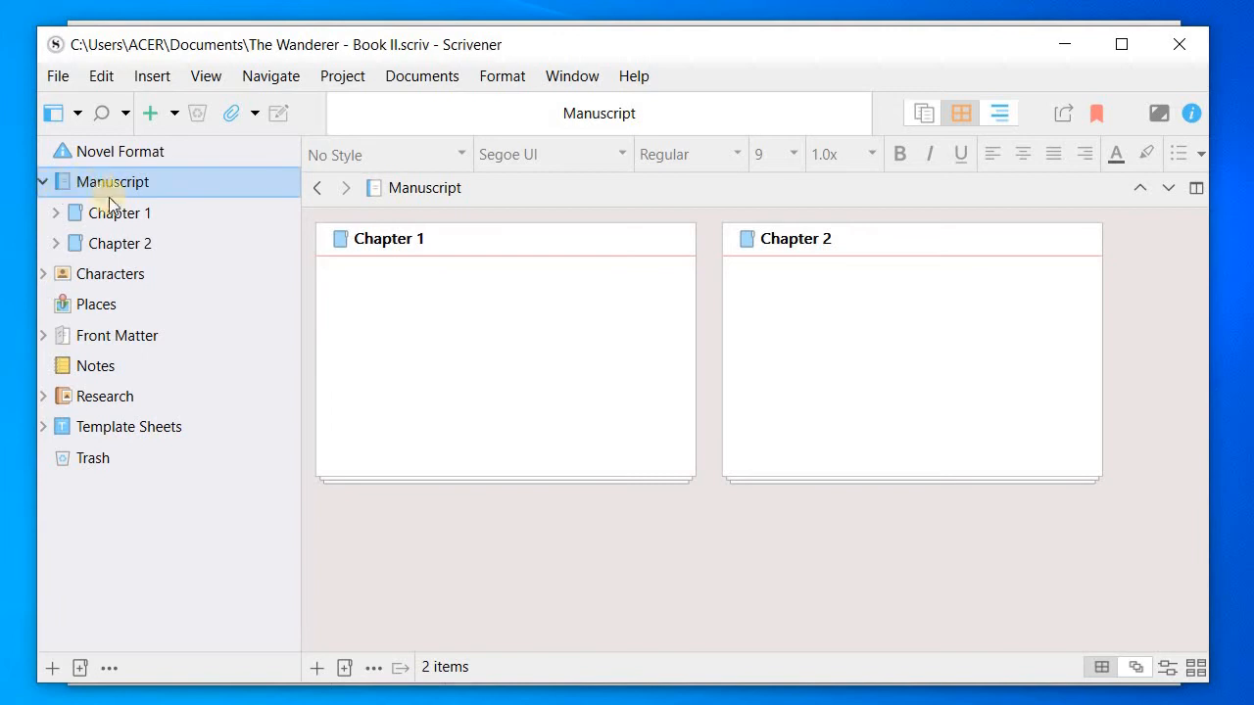
{"action": "left_click", "coordinate": [55, 213]}
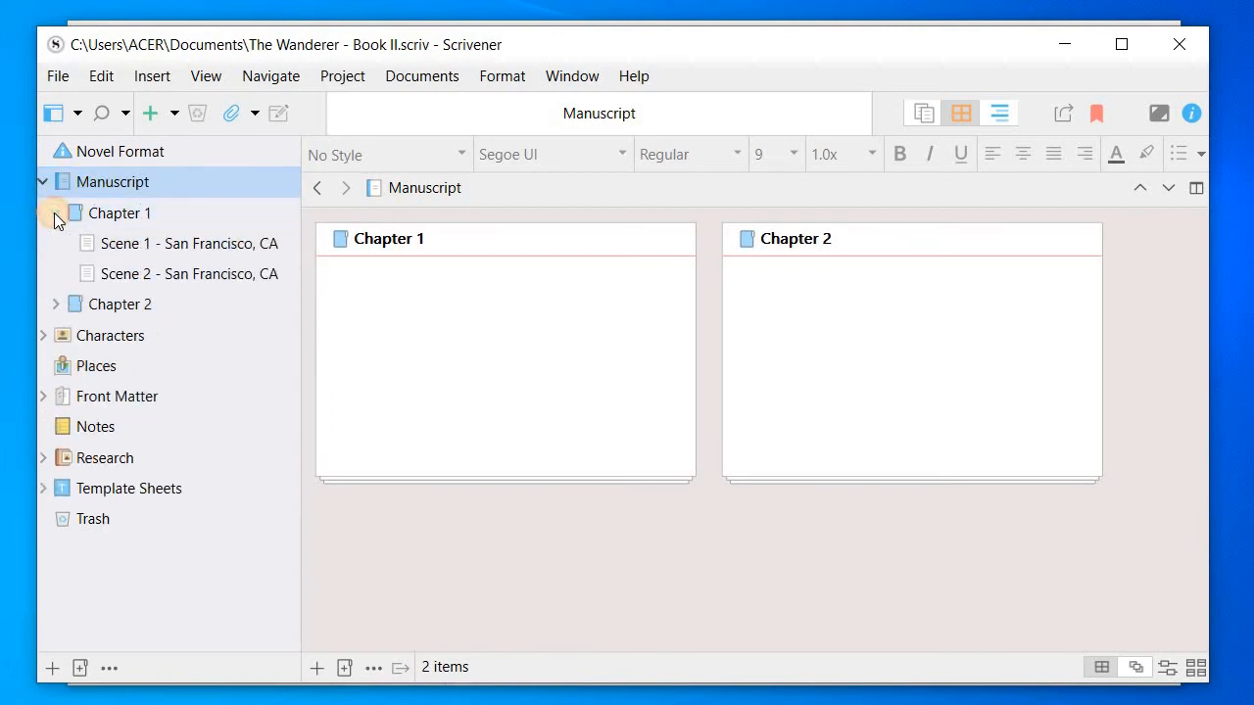
Open Scene 1 - San Francisco, CA in Chapter 1, set the editor zoom to 90%, and place the cursor in its text
{"action": "left_click", "coordinate": [145, 257]}
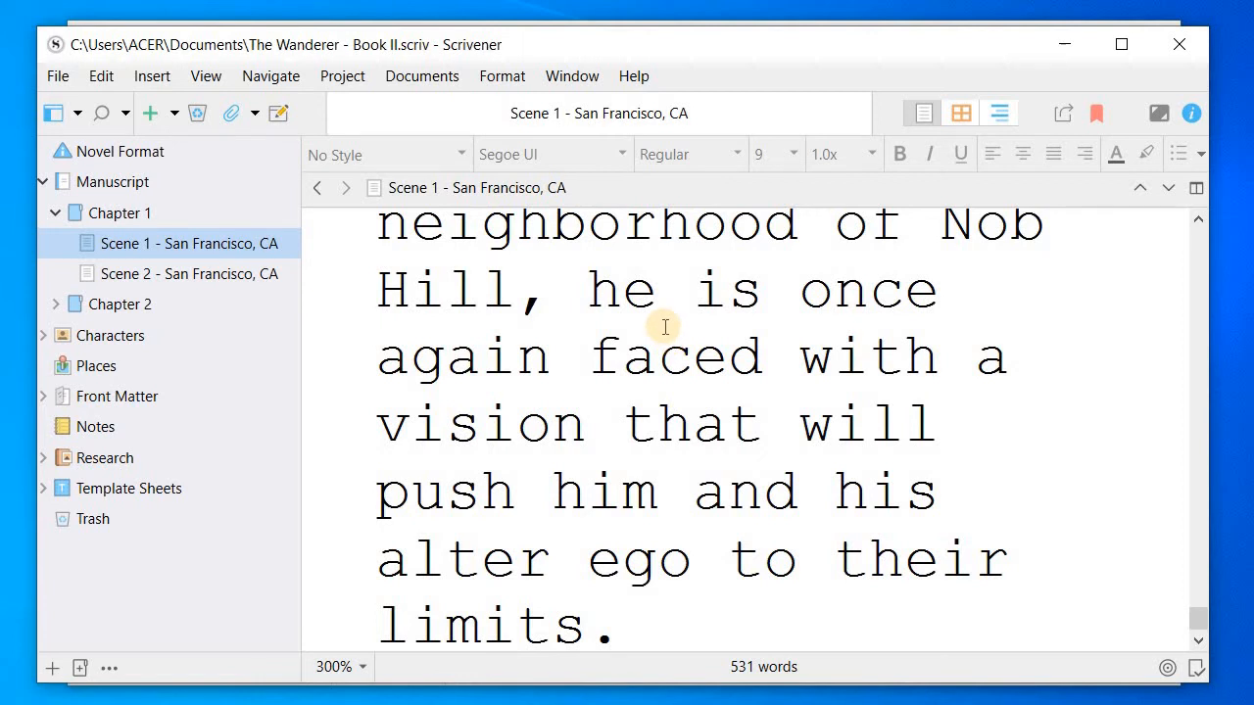
{"action": "left_click", "coordinate": [212, 77]}
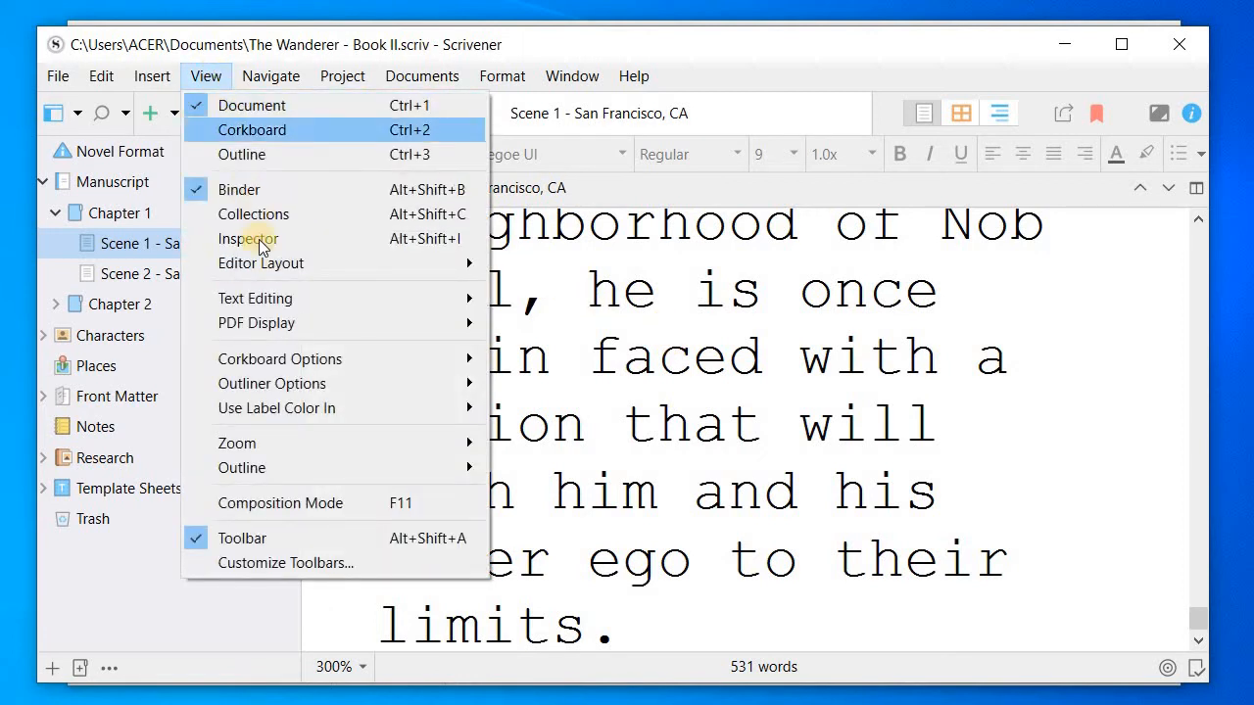
{"action": "mouse_move", "coordinate": [423, 439]}
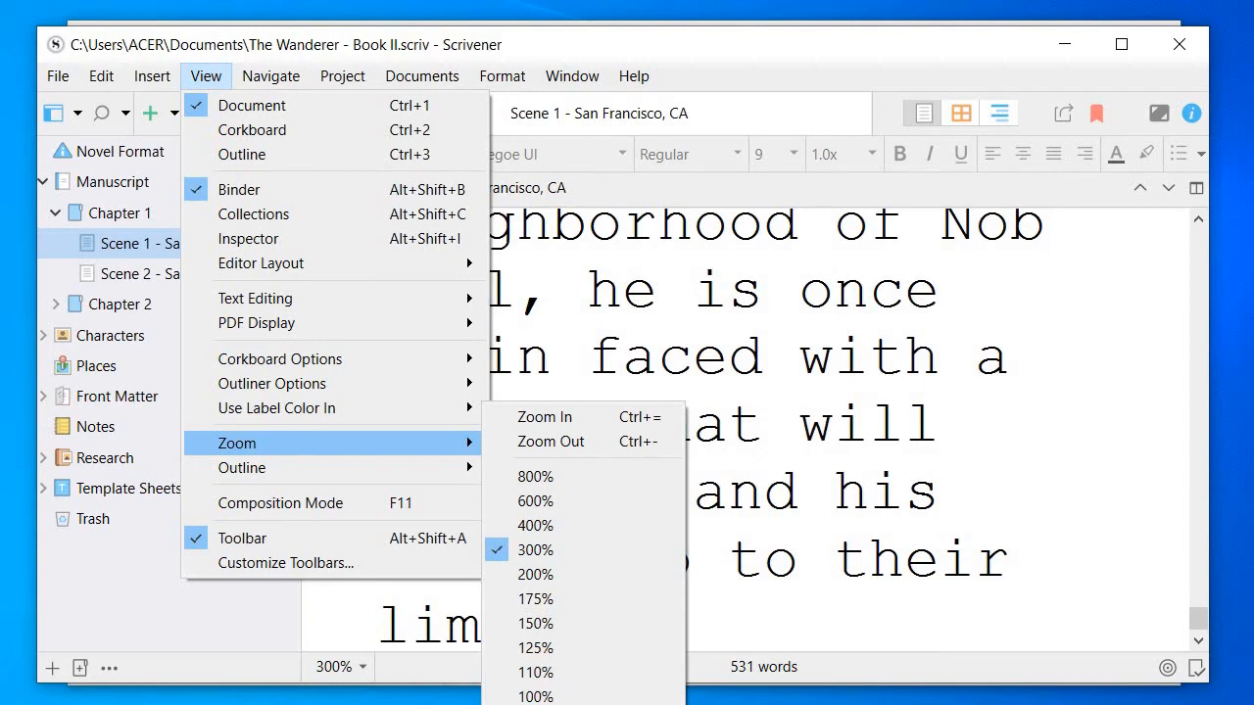
{"action": "left_click", "coordinate": [535, 704]}
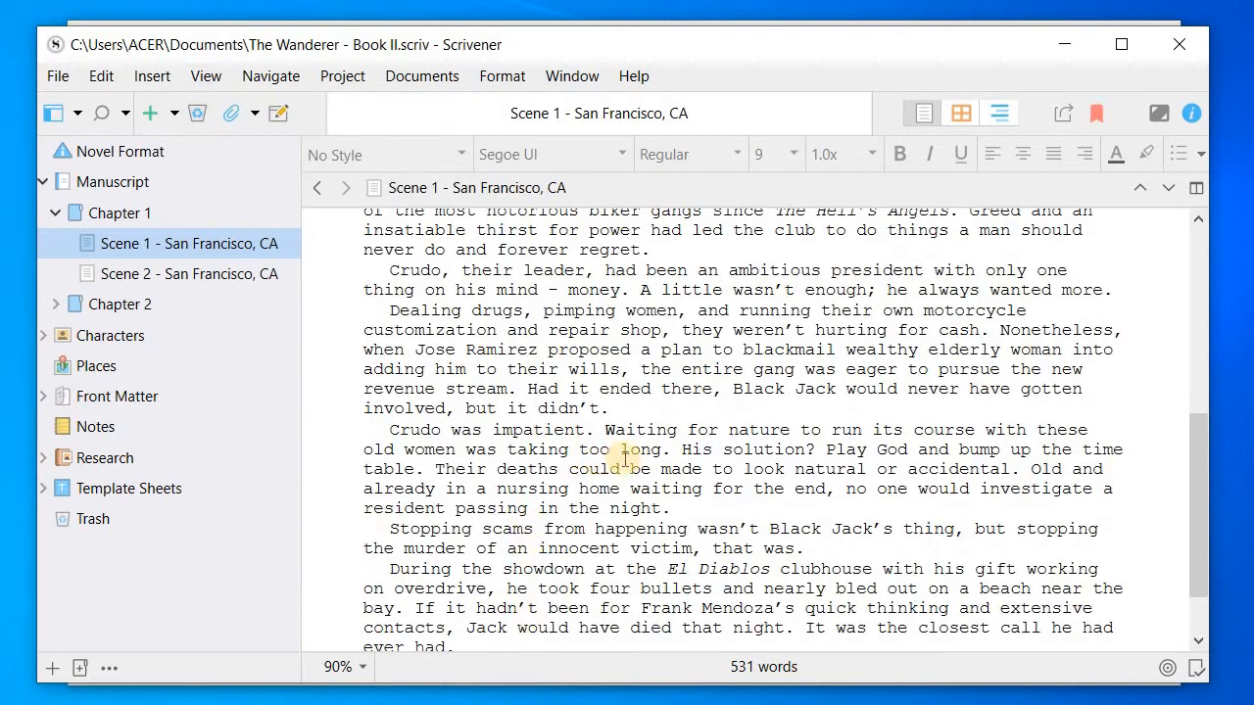
{"action": "left_click", "coordinate": [552, 412]}
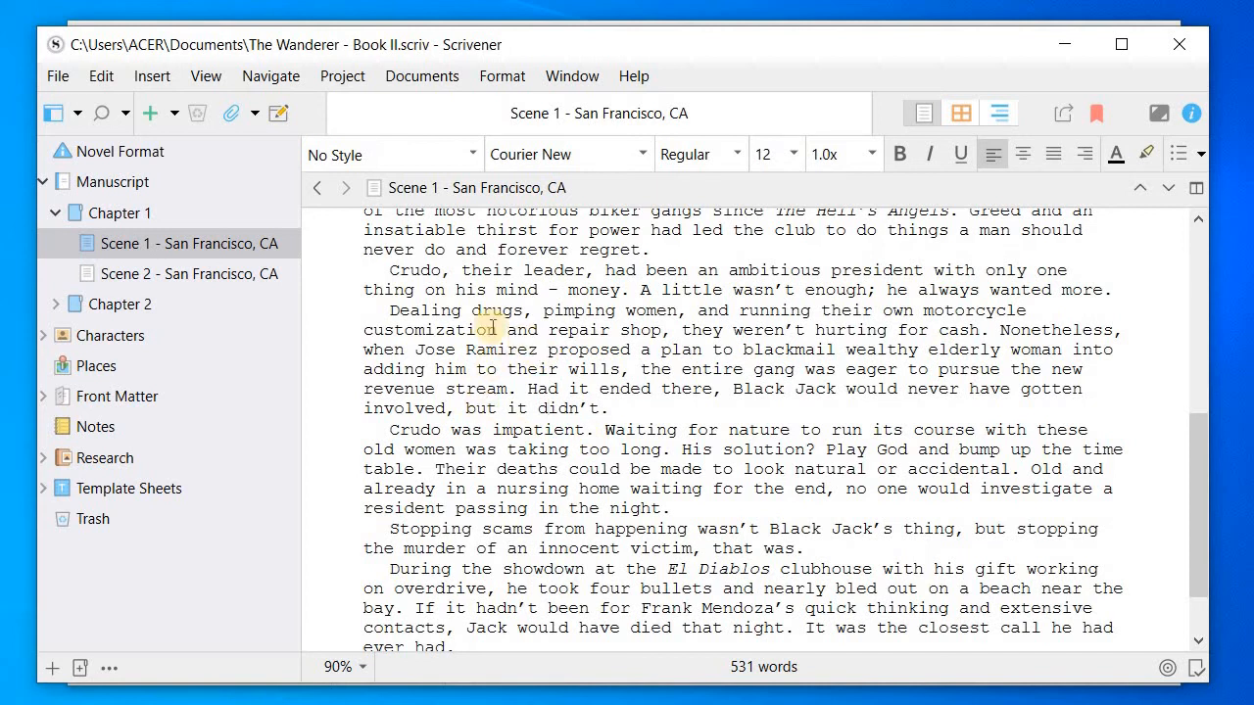
Move the Chapter 1 and Chapter 2 folders from Manuscript to Trash
{"action": "left_click", "coordinate": [112, 218]}
{"action": "right_click", "coordinate": [111, 217]}
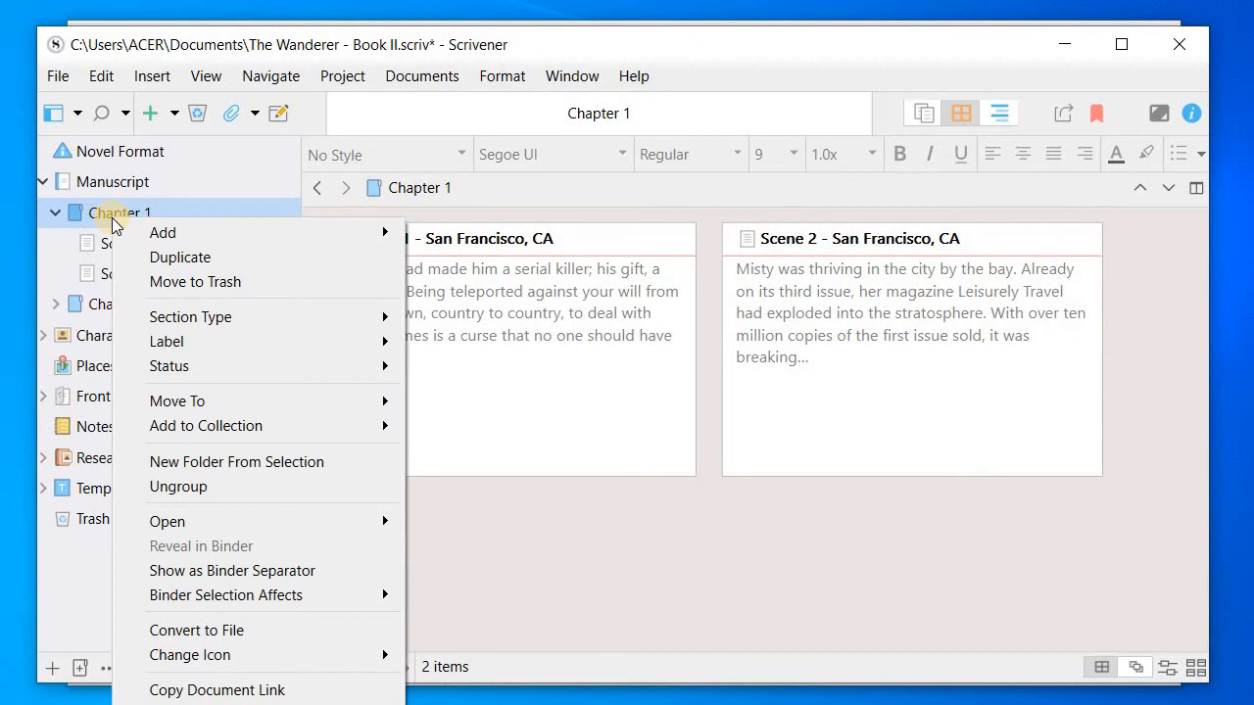
{"action": "left_click", "coordinate": [100, 211]}
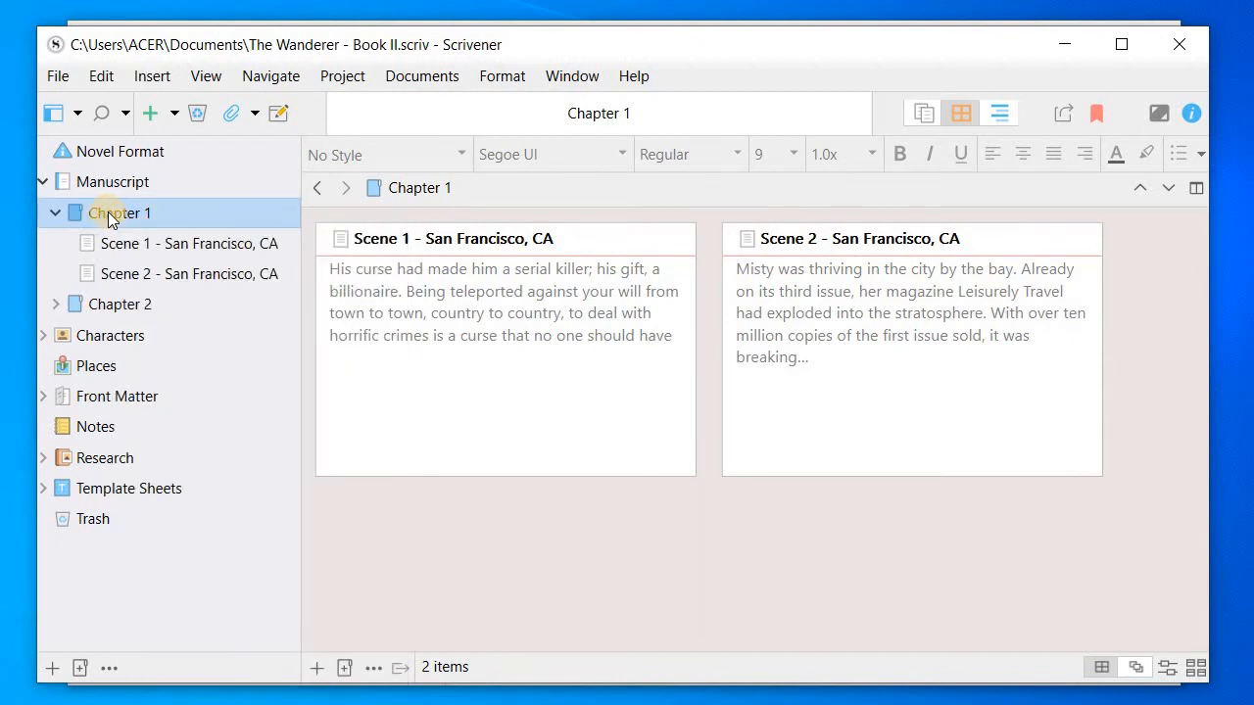
{"action": "left_click", "coordinate": [193, 119]}
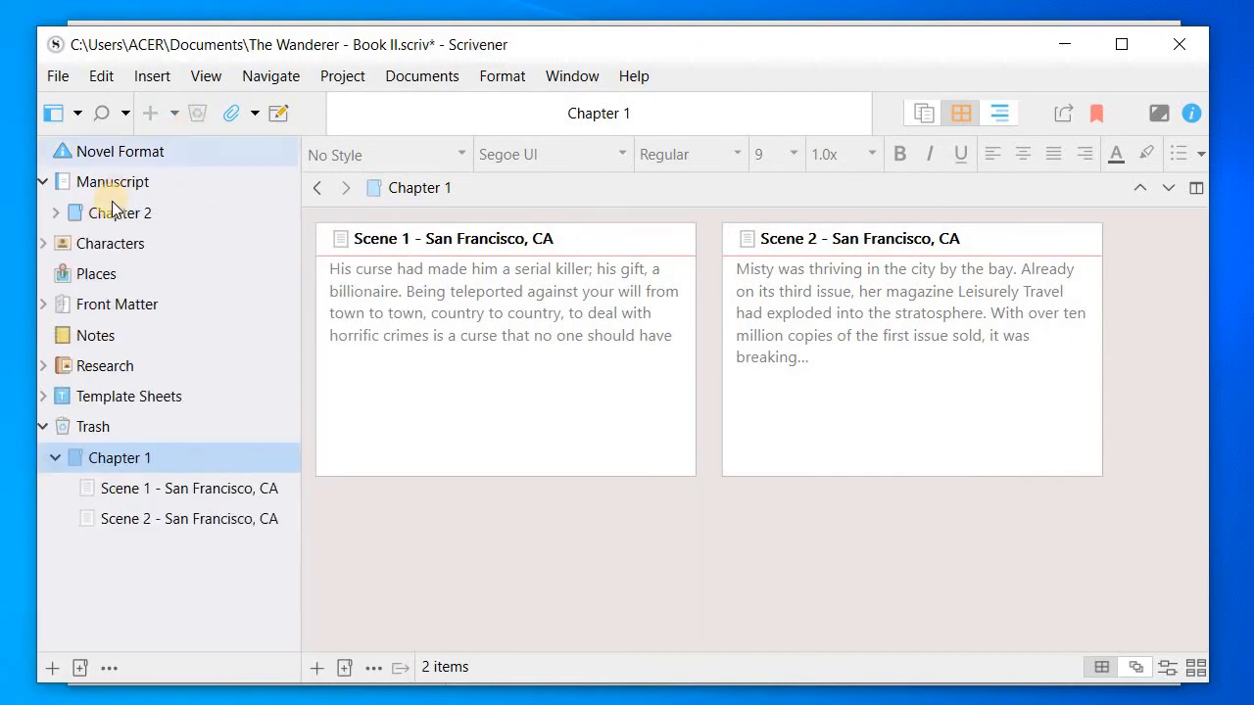
{"action": "left_click", "coordinate": [113, 214]}
{"action": "left_click", "coordinate": [198, 115]}
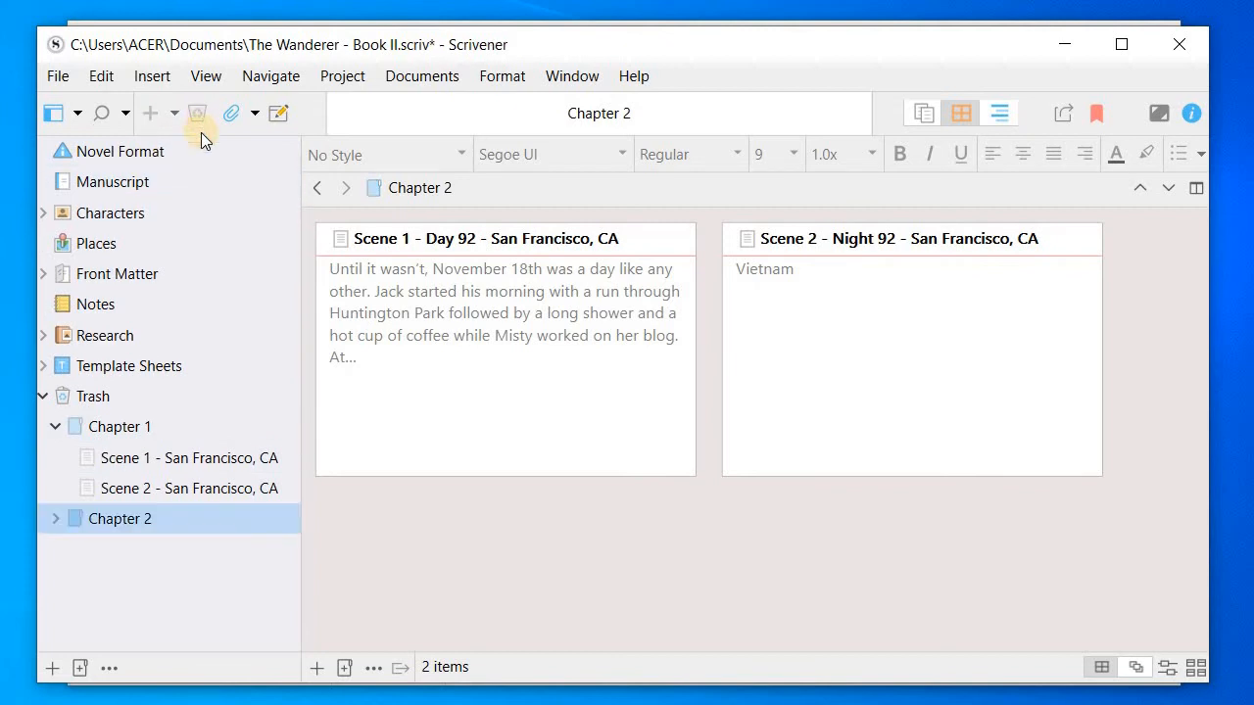
Add a new folder titled "Chapter 1" inside Manuscript
{"action": "left_click", "coordinate": [149, 181]}
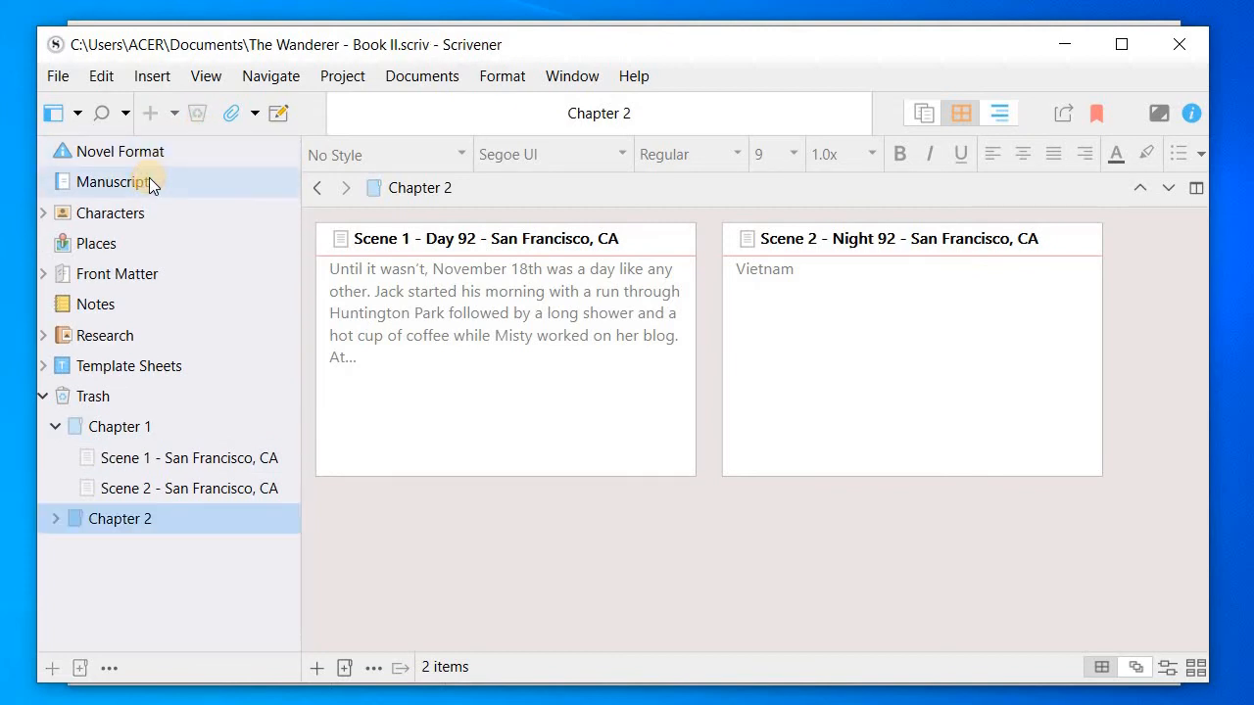
{"action": "right_click", "coordinate": [149, 181]}
{"action": "mouse_move", "coordinate": [205, 193]}
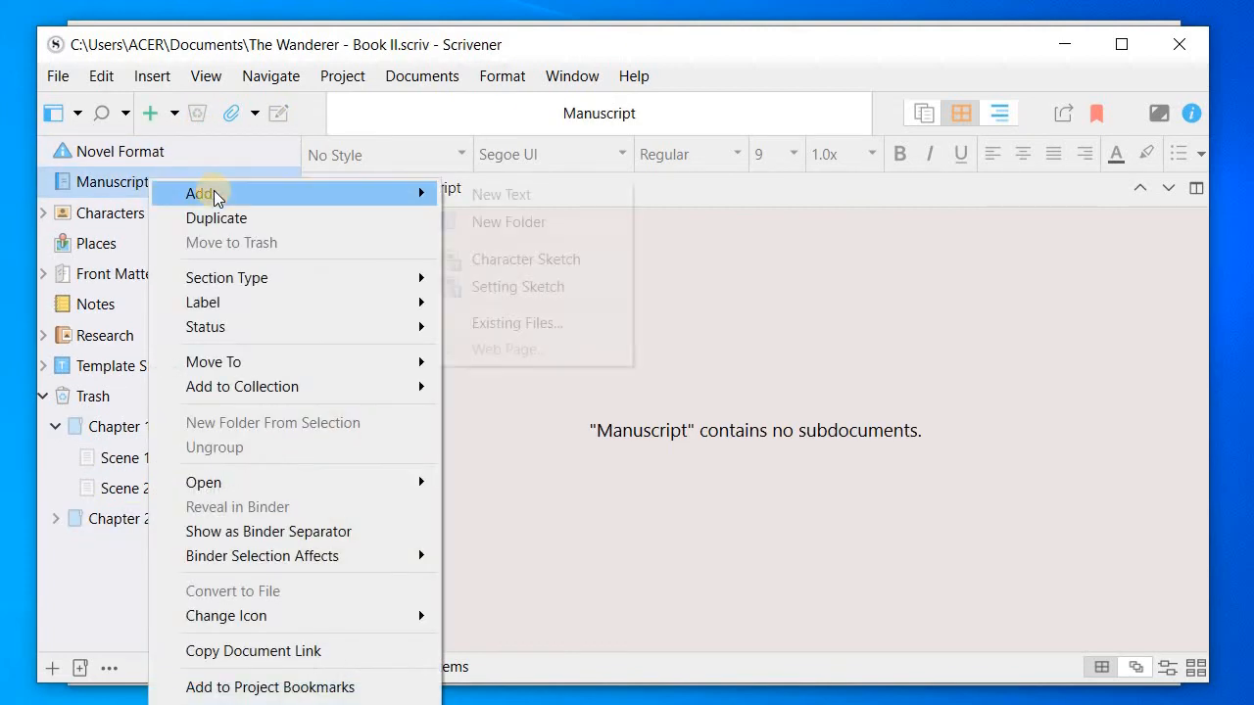
{"action": "left_click", "coordinate": [494, 223]}
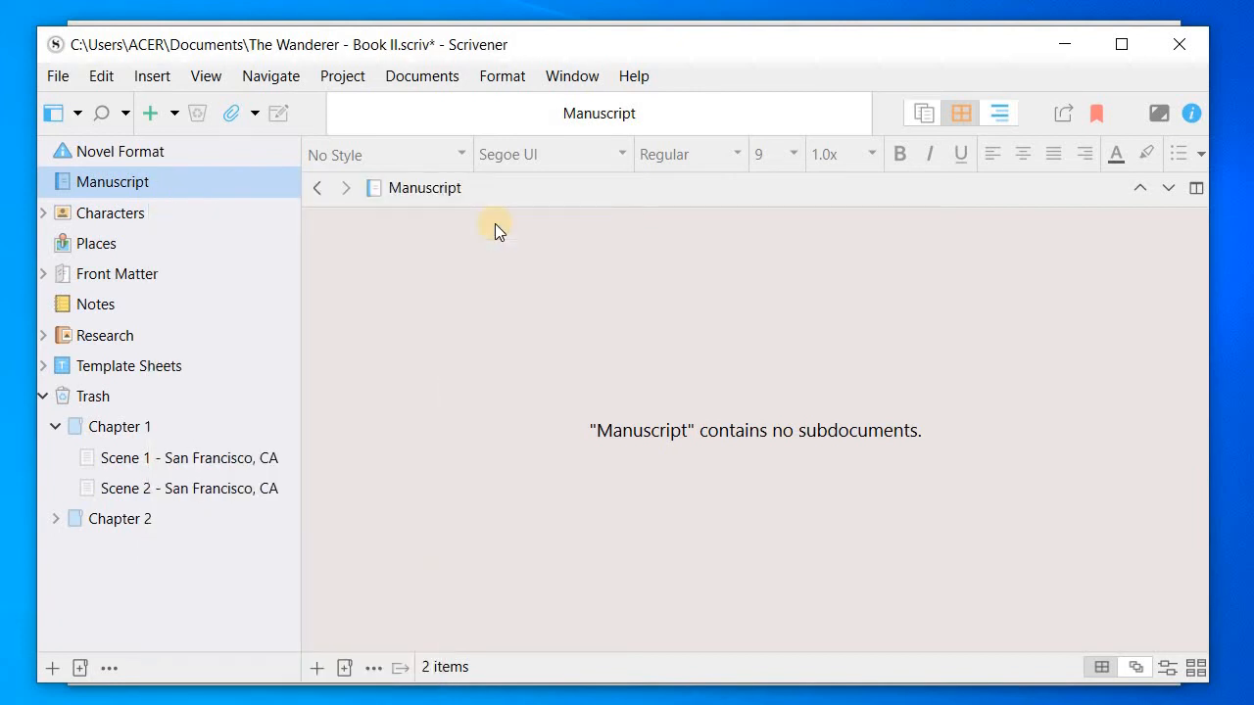
{"action": "type", "text": "Chapter 1"}
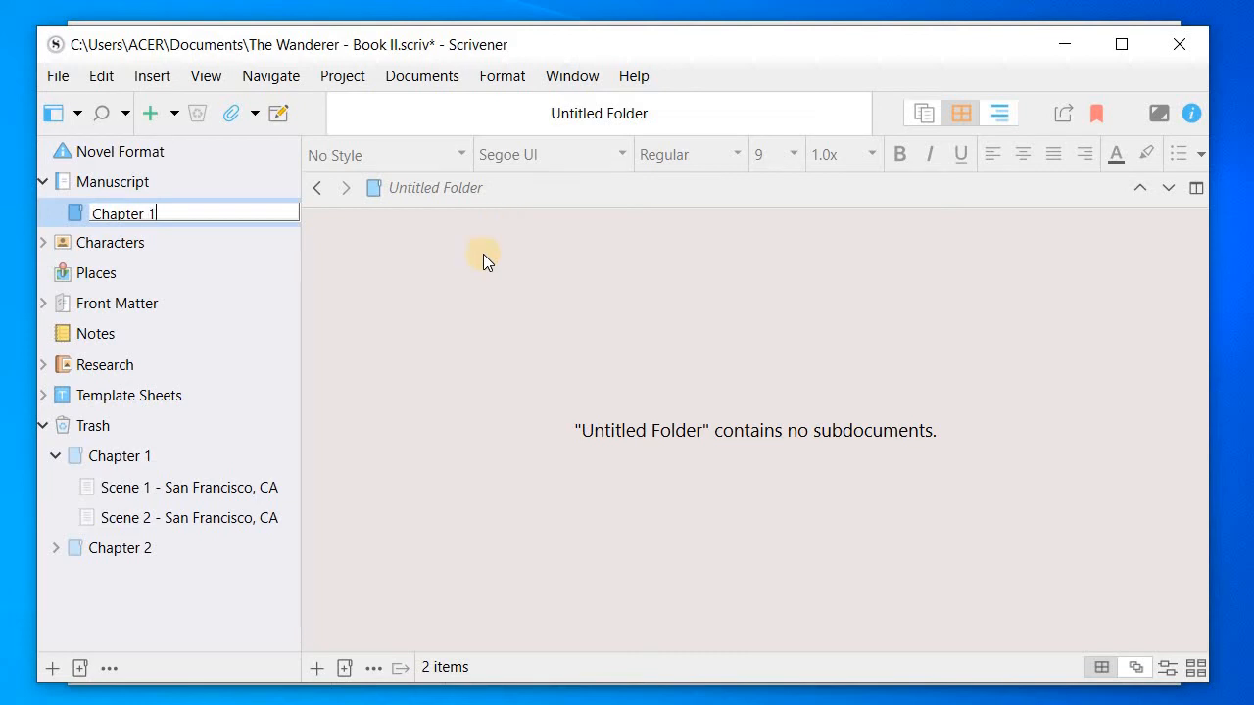
{"action": "key", "text": "Return"}
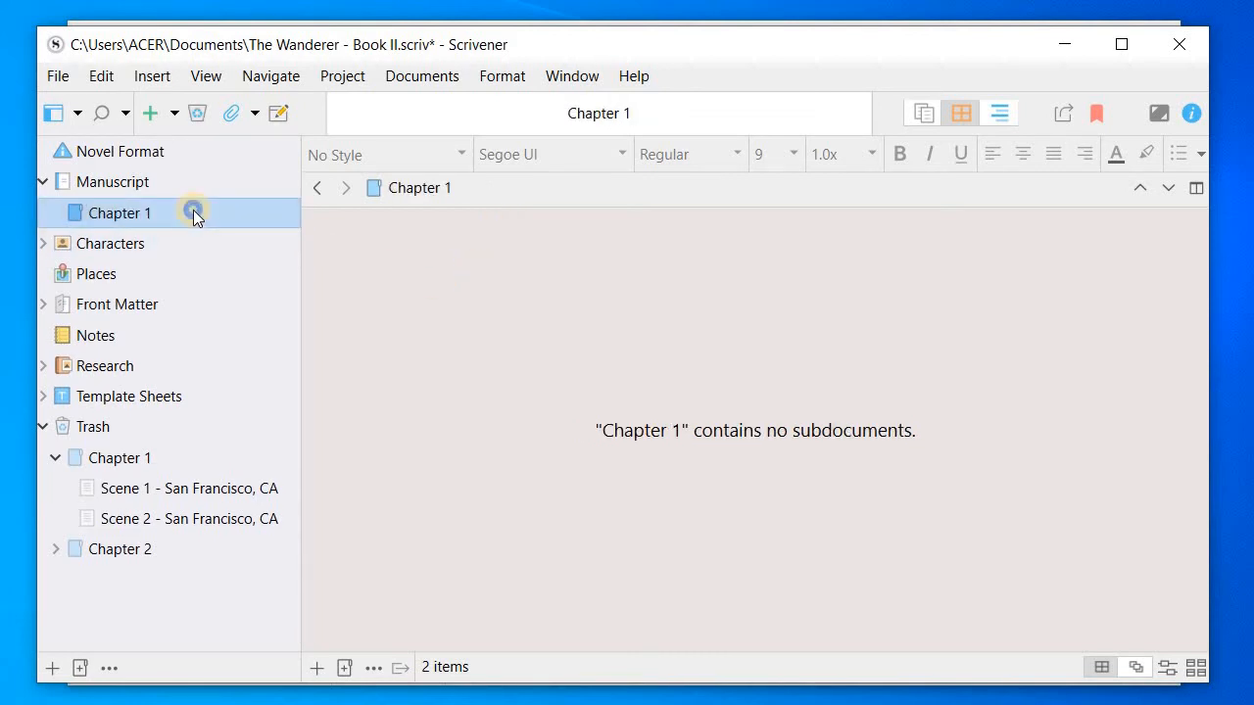
Add a new text document titled "Scene 1" inside the new Chapter 1 folder and show the folder's contents
{"action": "right_click", "coordinate": [193, 213]}
{"action": "mouse_move", "coordinate": [414, 233]}
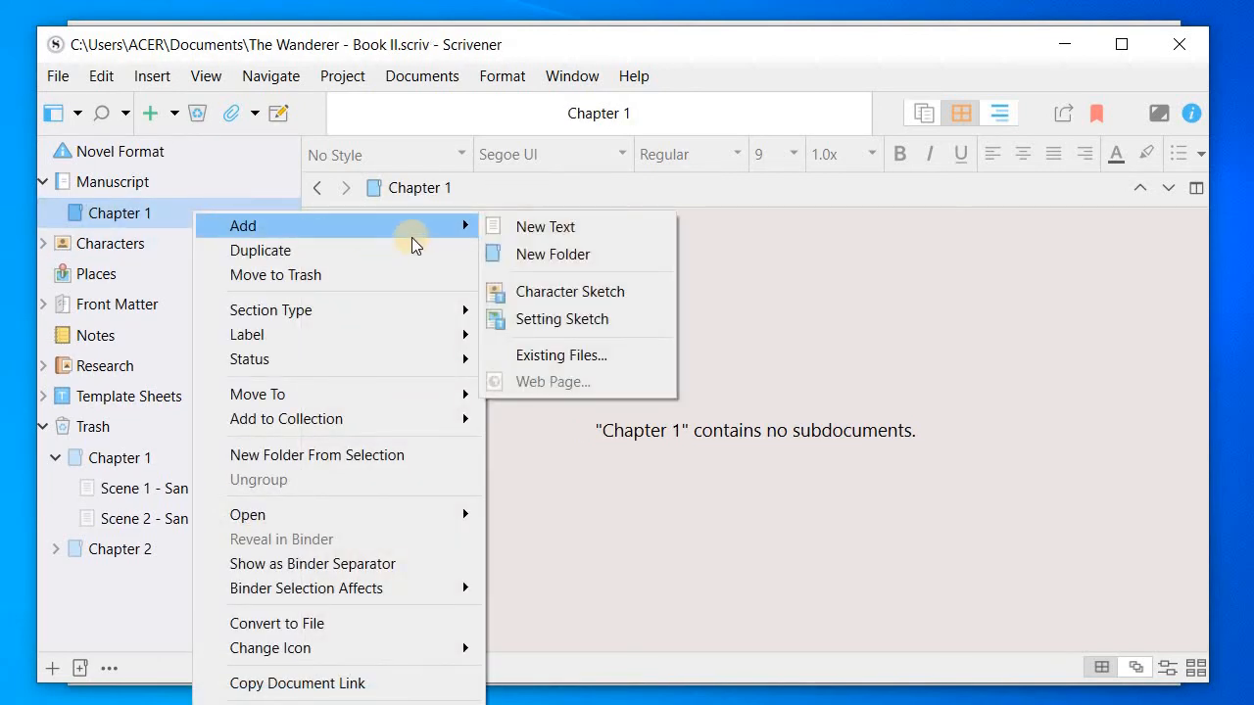
{"action": "left_click", "coordinate": [506, 229]}
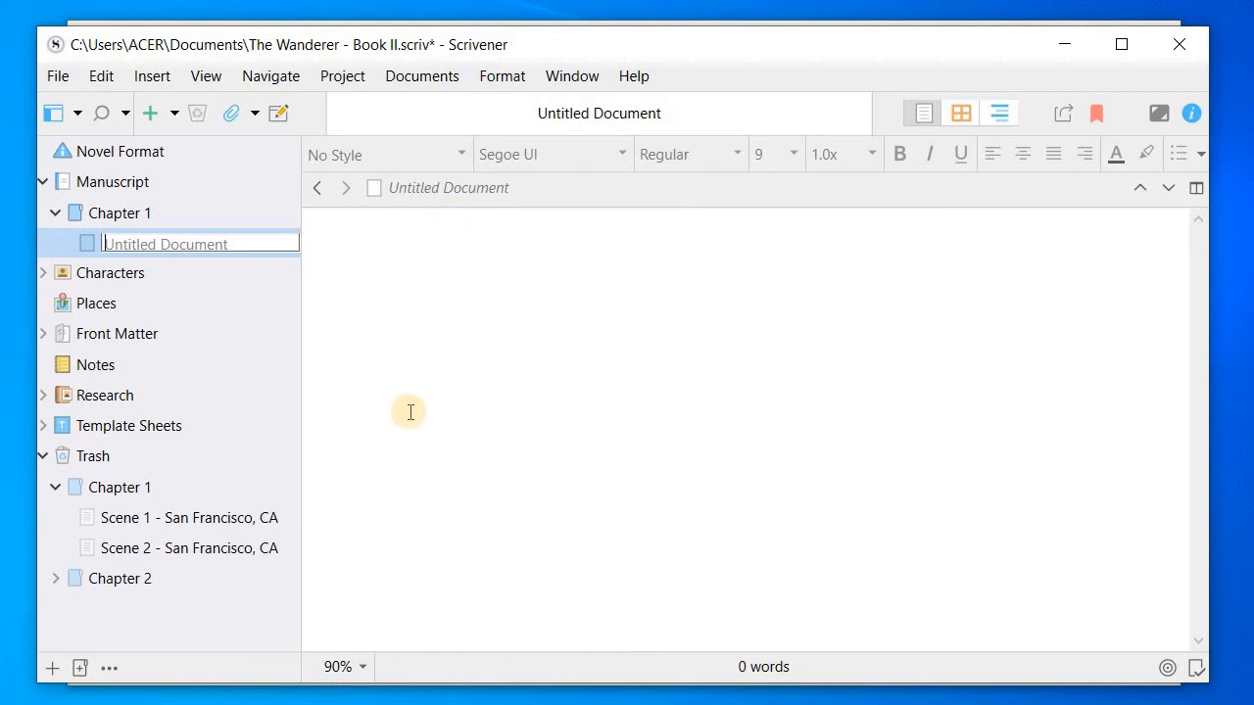
{"action": "type", "text": "Scene 1"}
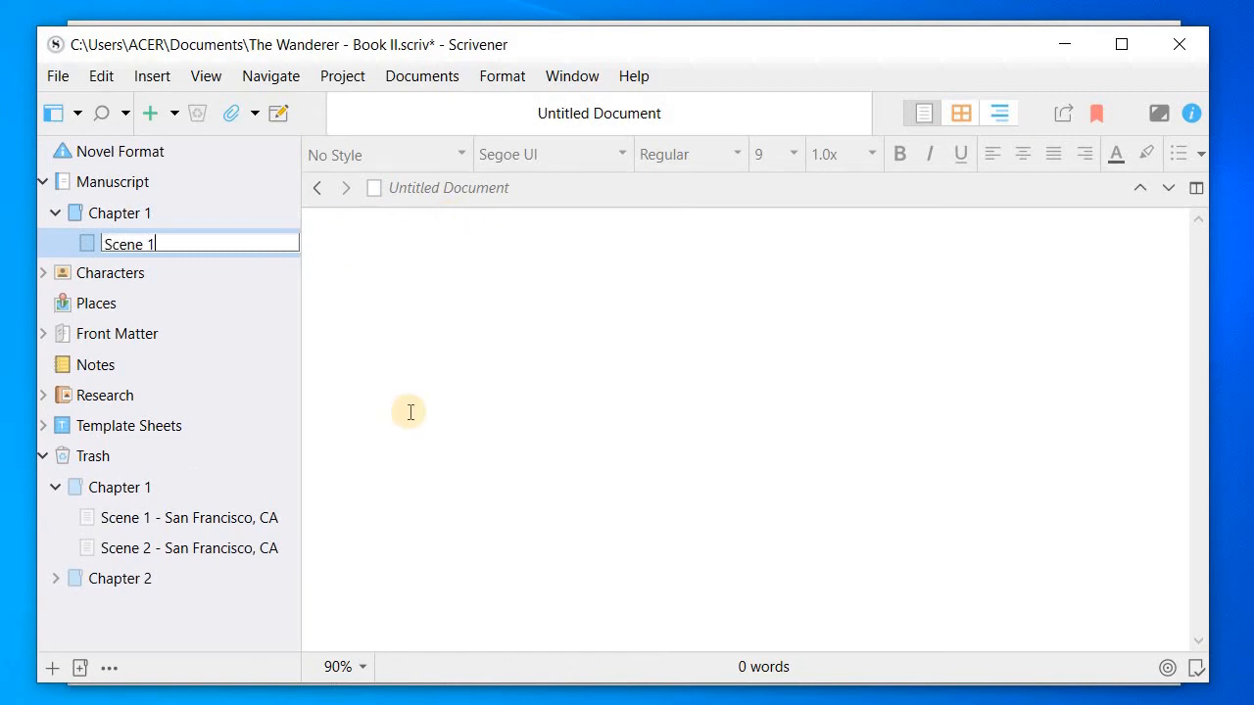
{"action": "left_click", "coordinate": [140, 218]}
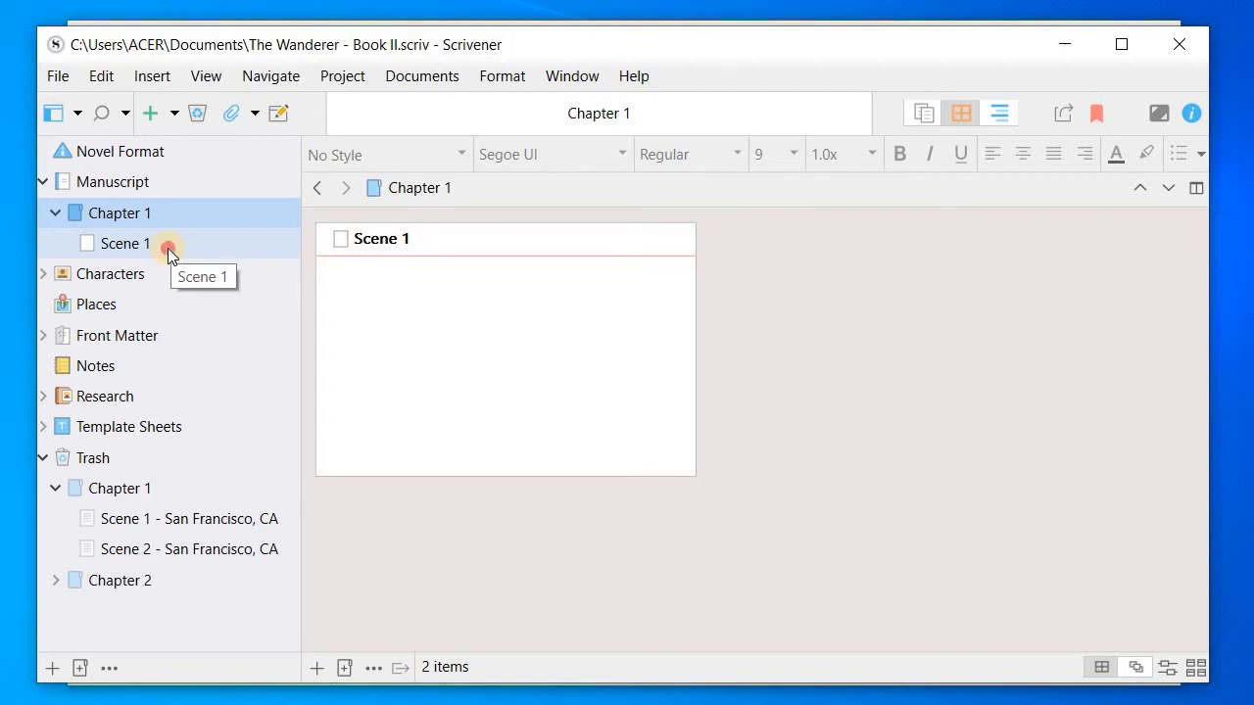
Rename the new scene as "Scene 1 - Day 1 - Hotel" and place the cursor in its body
{"action": "left_click", "coordinate": [168, 248]}
{"action": "left_click", "coordinate": [176, 248]}
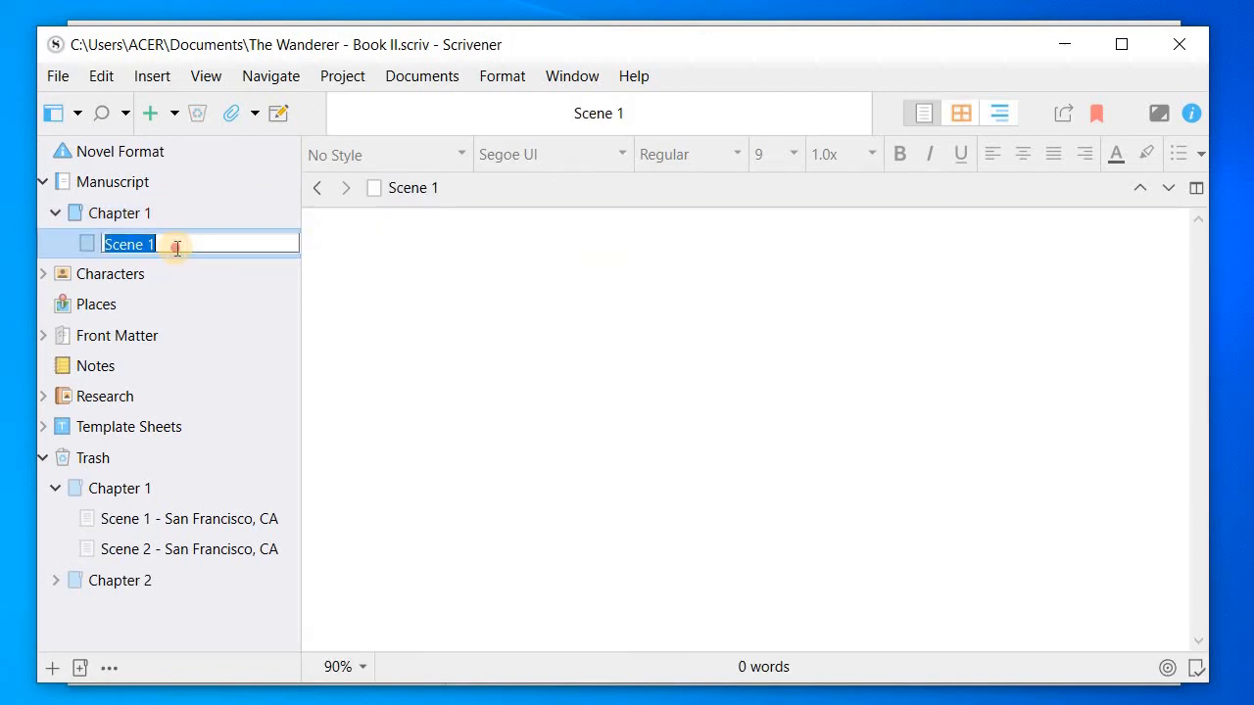
{"action": "left_click", "coordinate": [178, 248]}
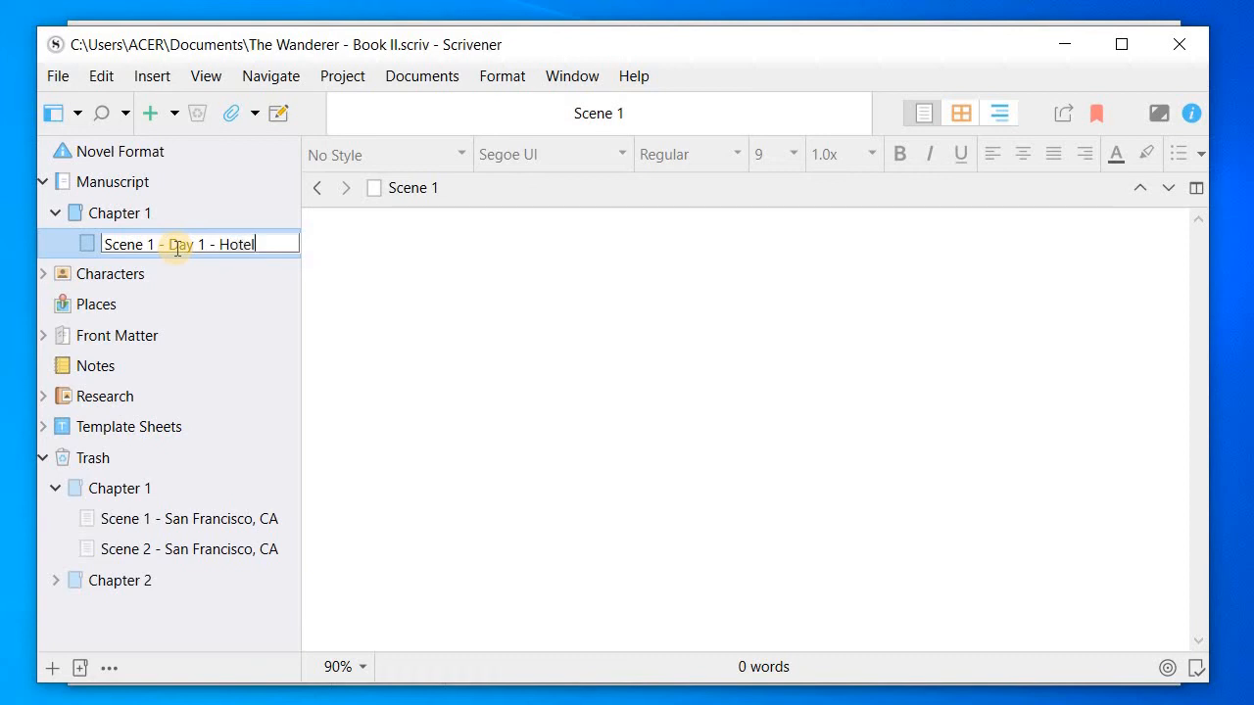
{"action": "left_click", "coordinate": [396, 280]}
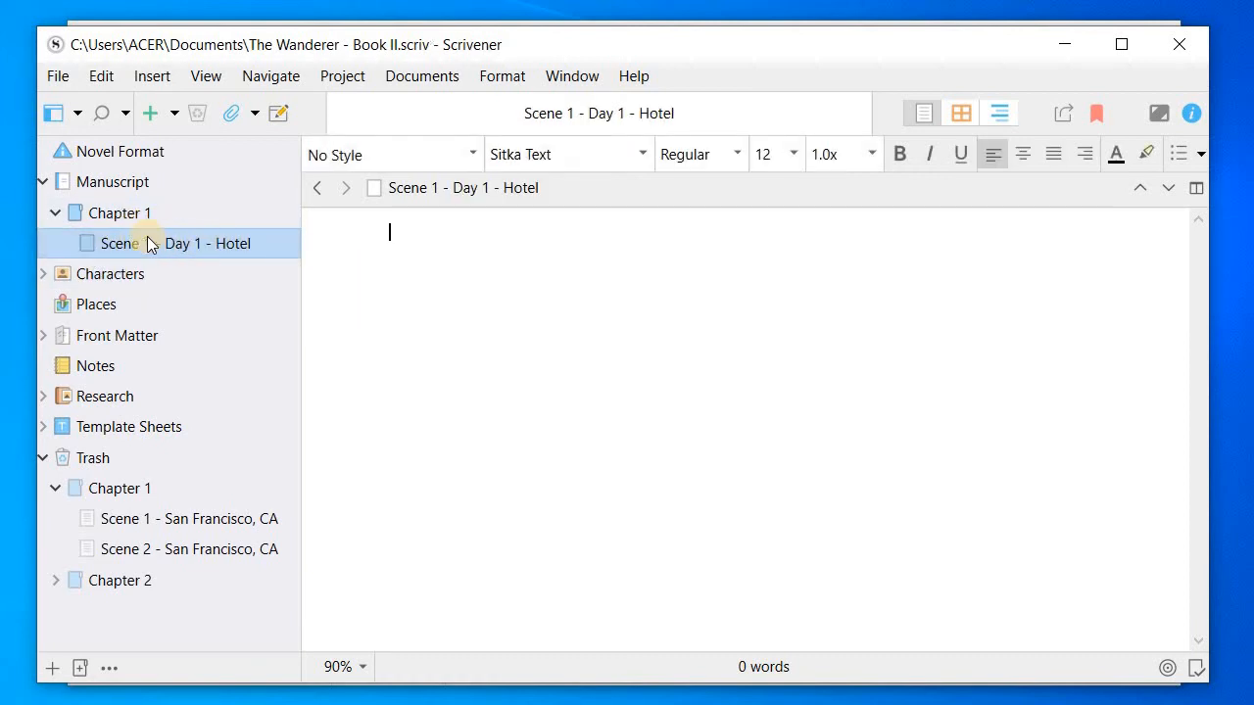
{"action": "left_click", "coordinate": [107, 250]}
{"action": "left_click", "coordinate": [233, 247]}
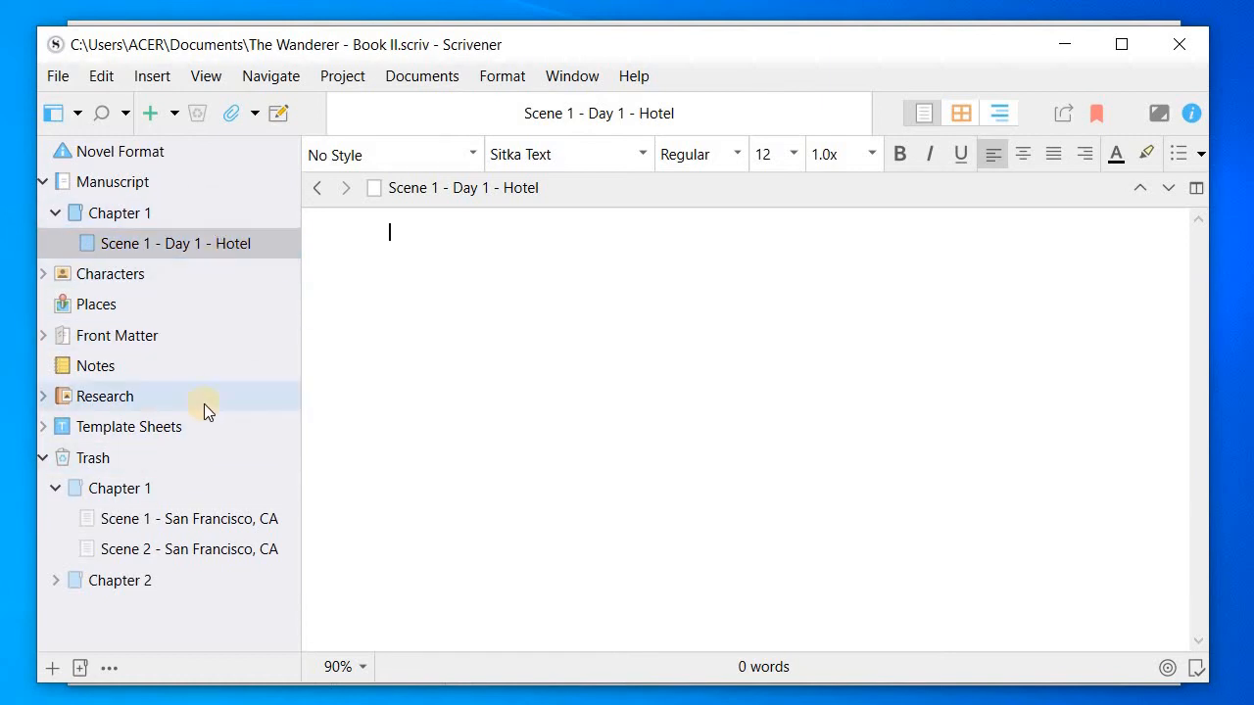
{"action": "left_click", "coordinate": [209, 240]}
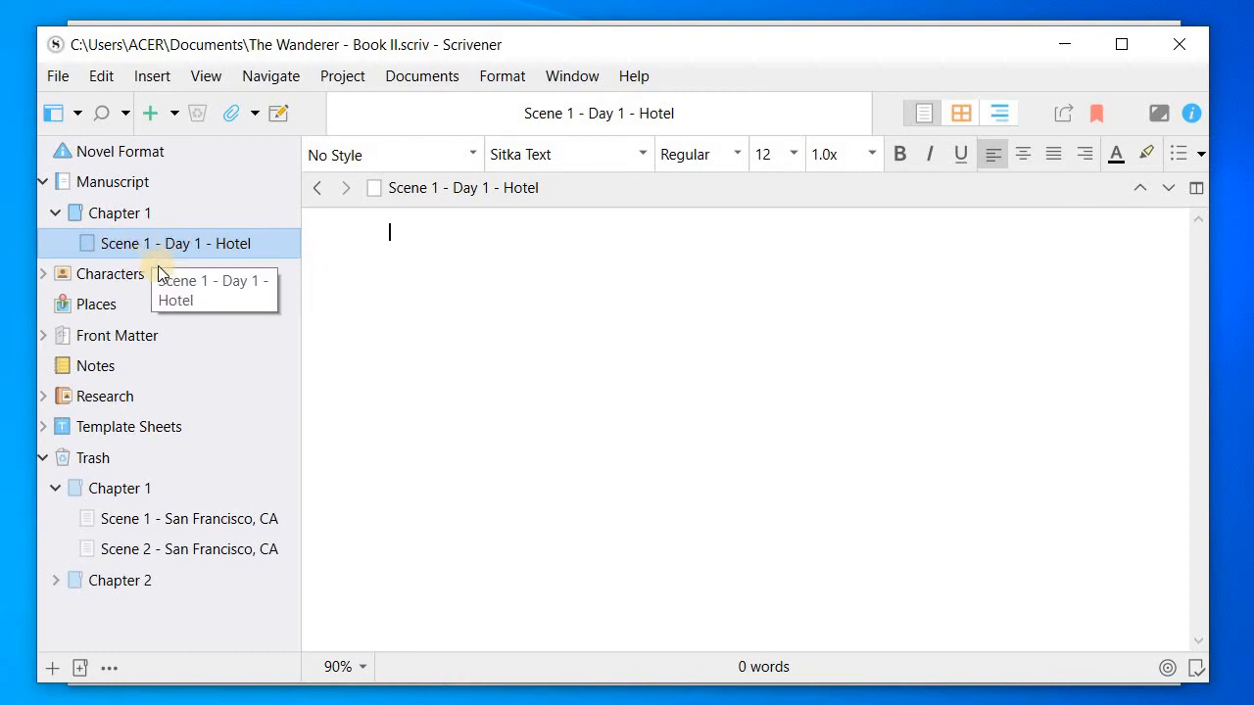
Write "Once upon a time..." in the body of Scene 1 - Day 1 - Hotel
{"action": "left_click", "coordinate": [428, 294]}
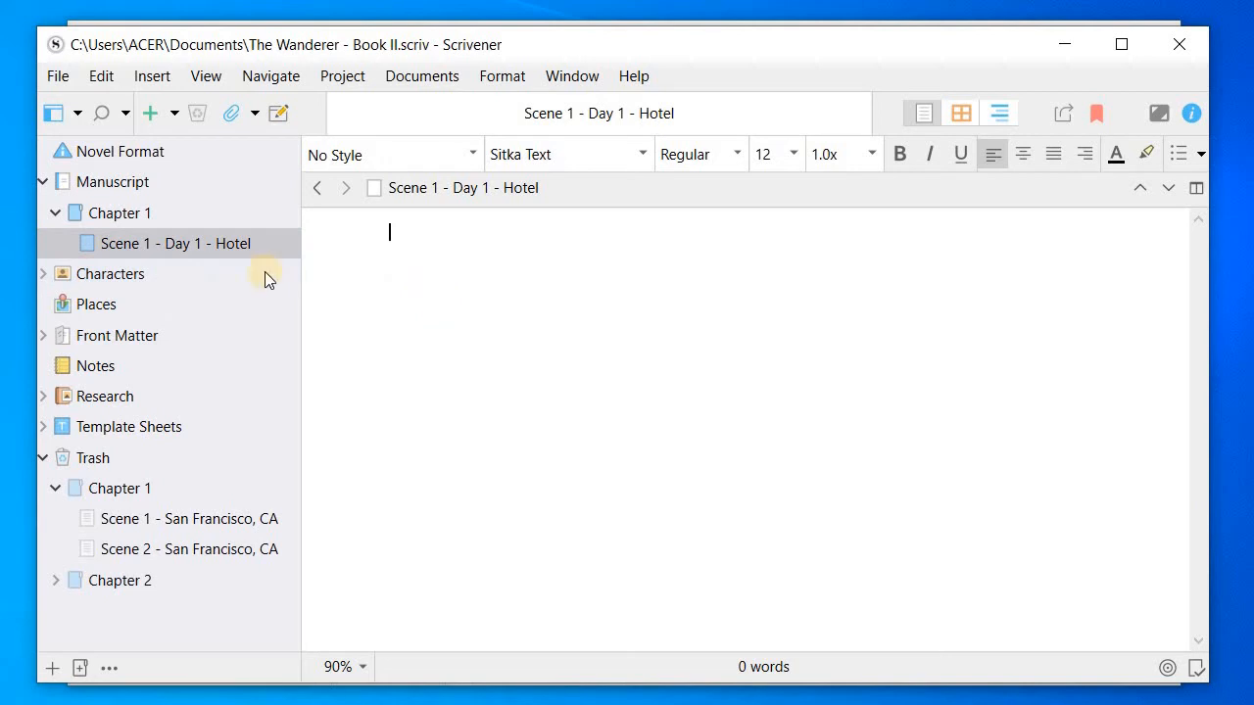
{"action": "left_click", "coordinate": [134, 249]}
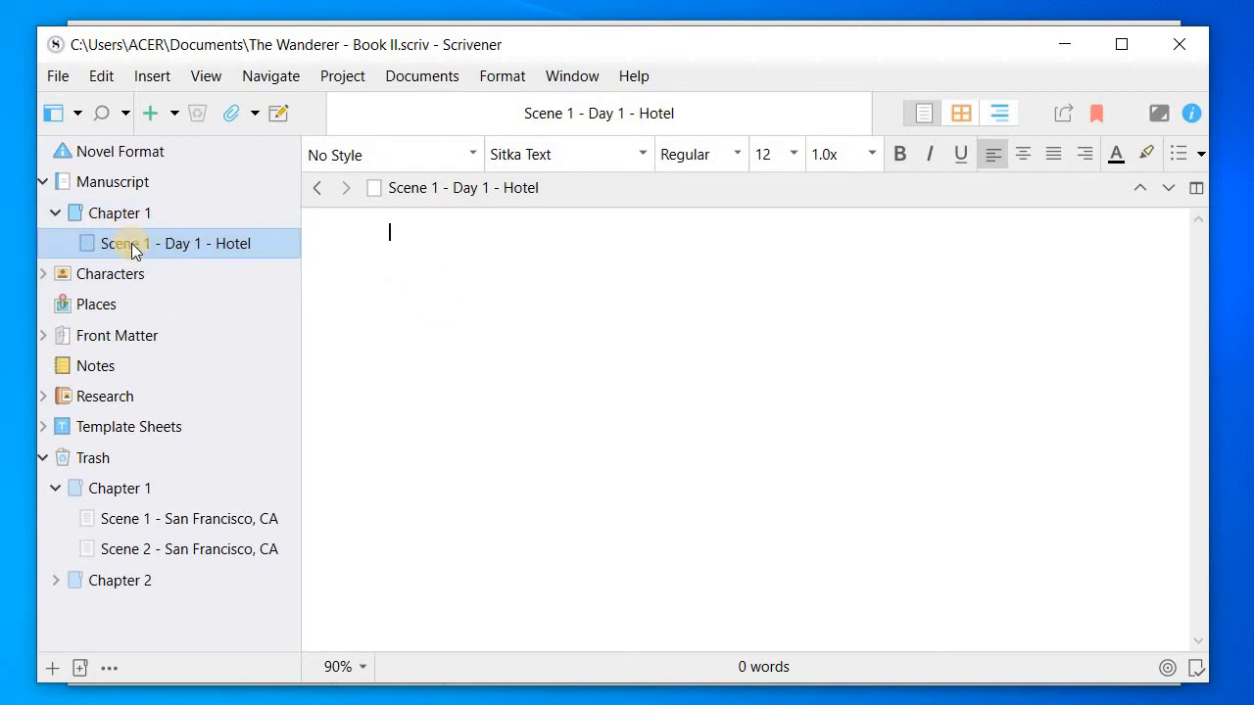
{"action": "left_click", "coordinate": [395, 246]}
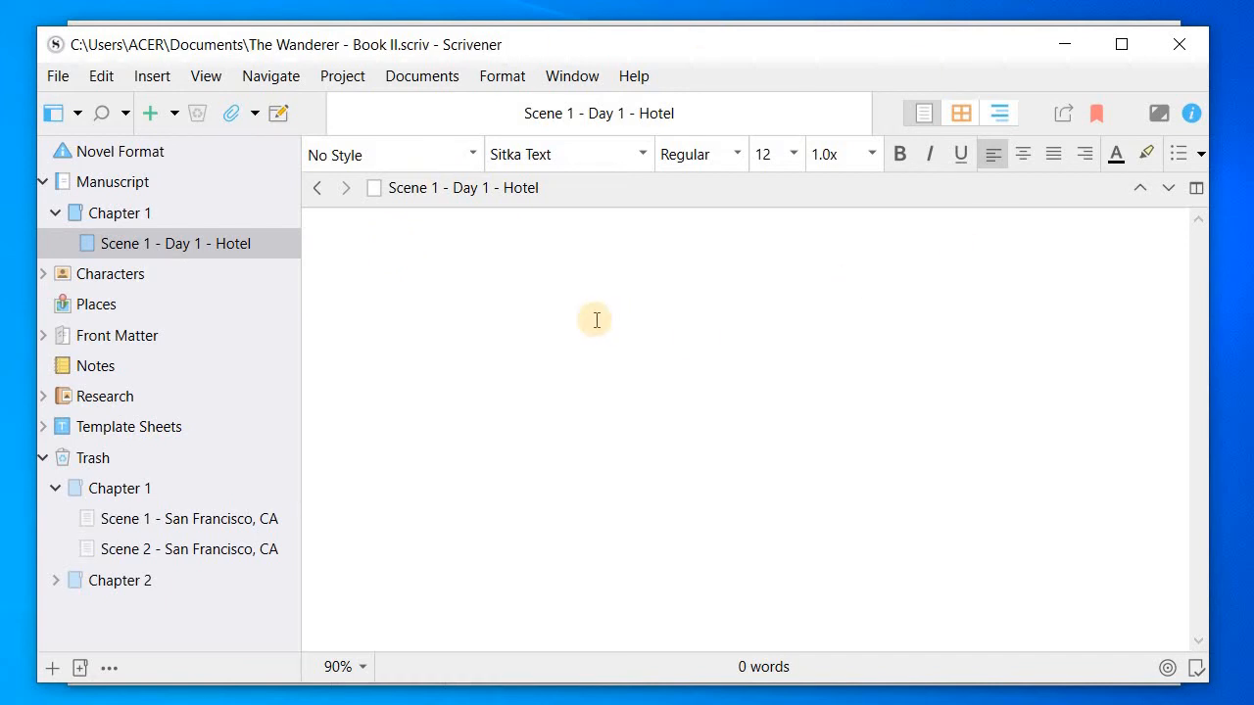
{"action": "type", "text": "Once upon a time..."}
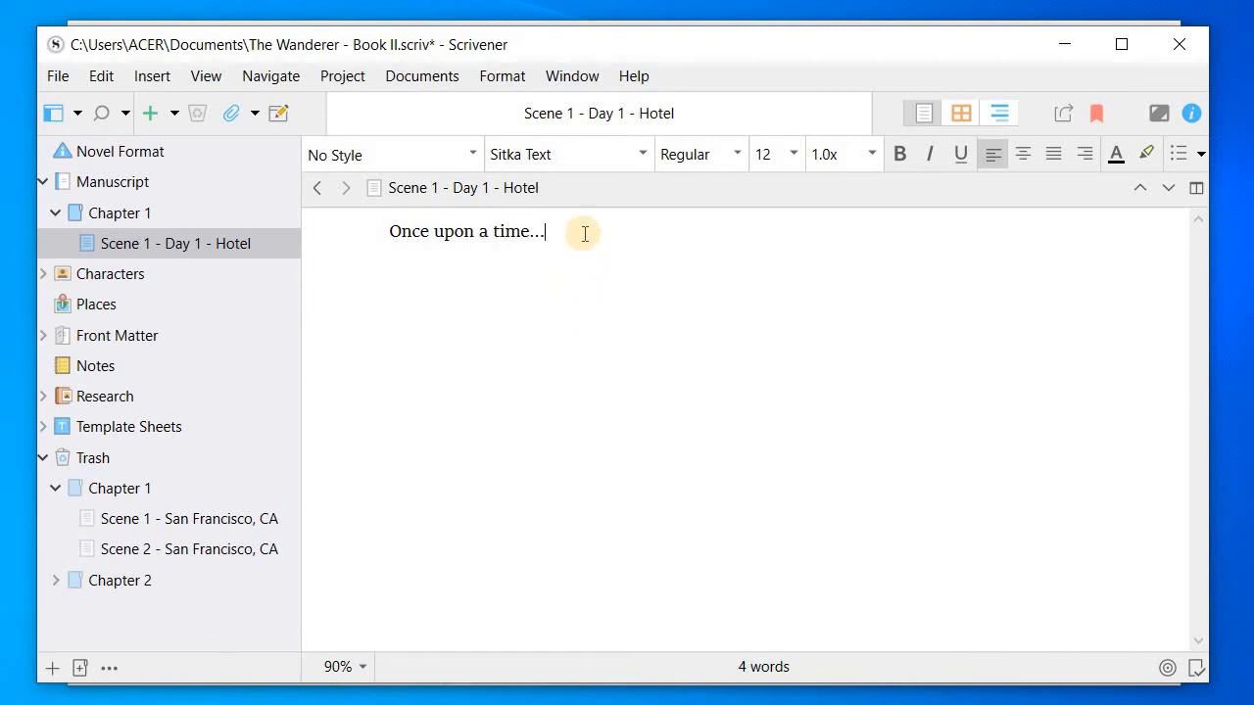
Change the font of the "Once upon a time..." line to Orkney at size 14
{"action": "left_click_drag", "start_coordinate": [582, 236], "coordinate": [378, 226]}
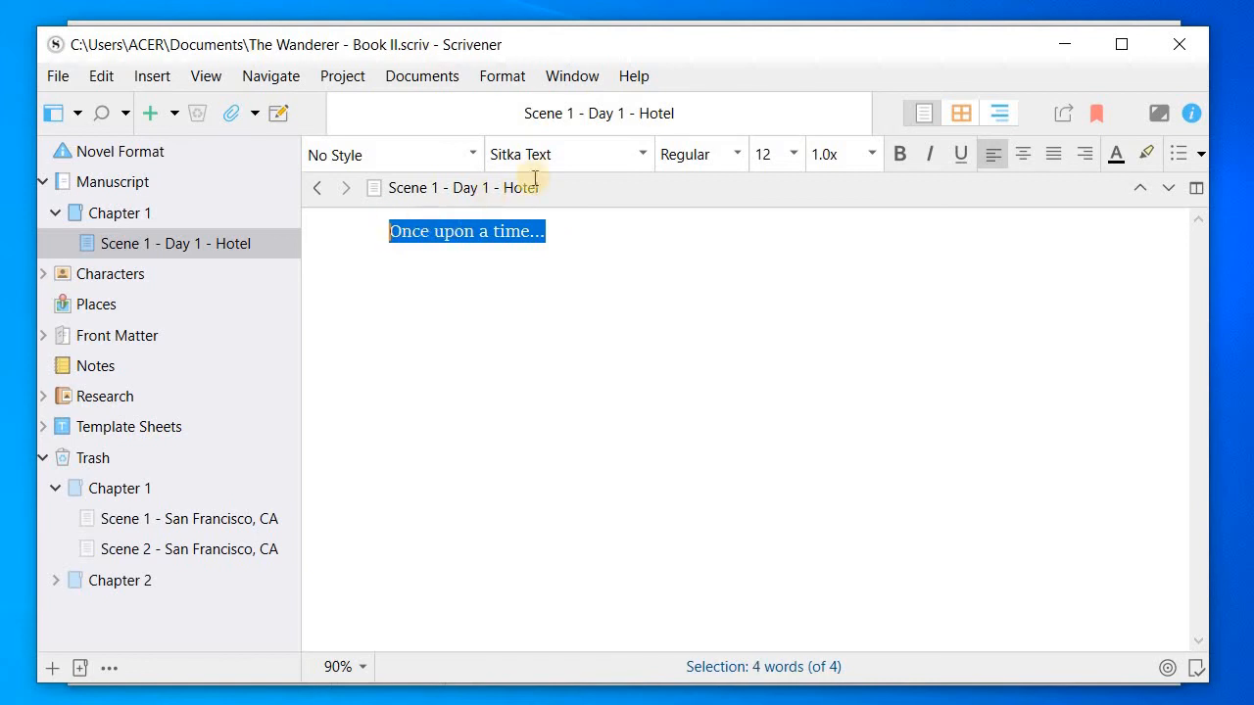
{"action": "left_click", "coordinate": [637, 156]}
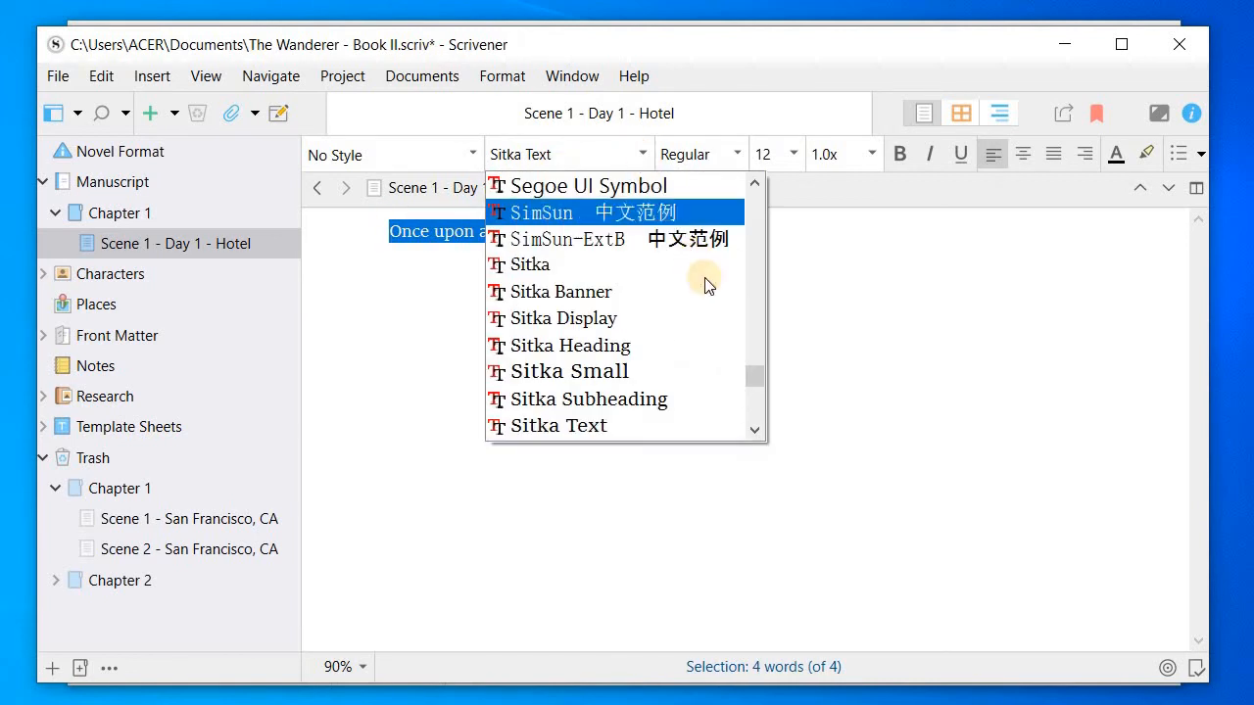
{"action": "left_click_drag", "start_coordinate": [757, 378], "coordinate": [759, 350]}
{"action": "left_click", "coordinate": [599, 264]}
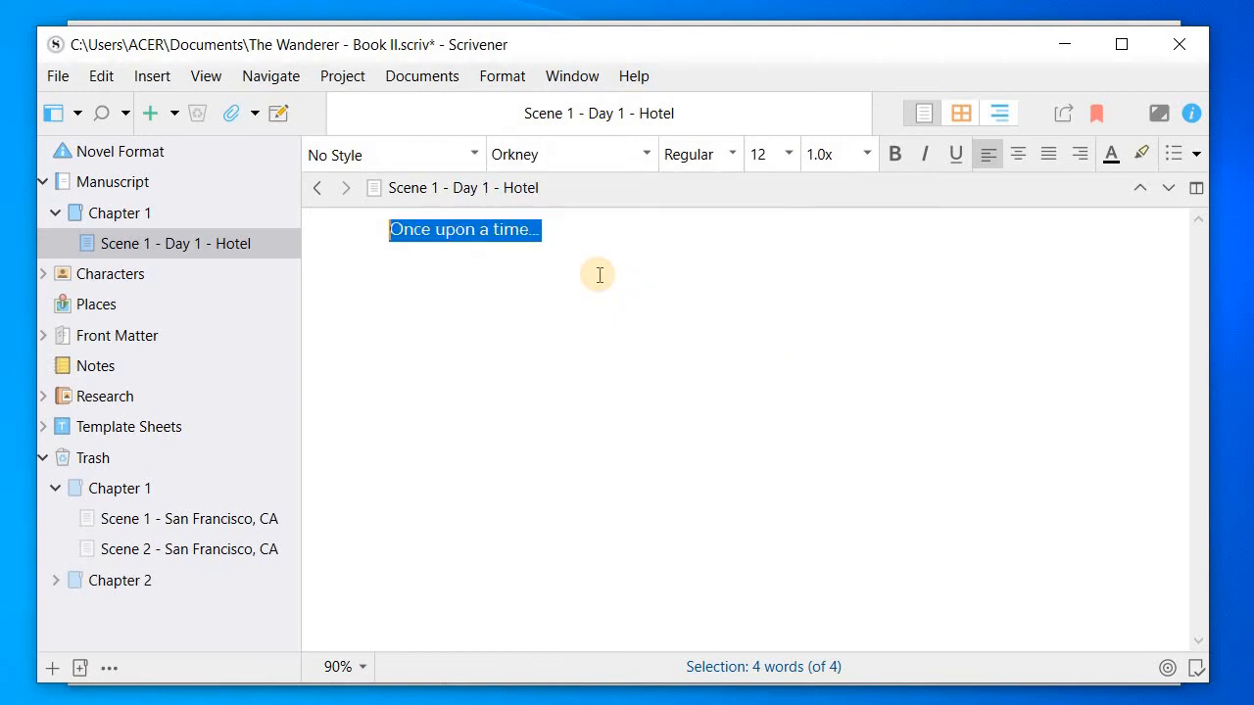
{"action": "left_click", "coordinate": [794, 159]}
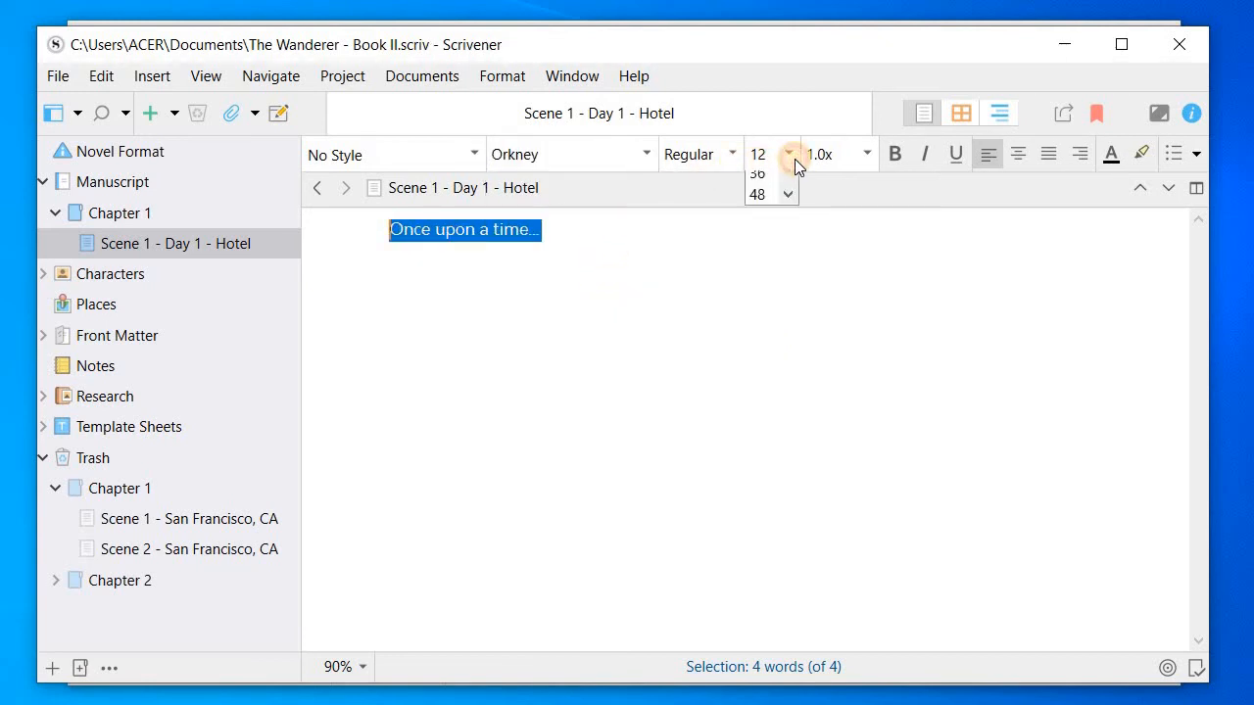
{"action": "left_click", "coordinate": [762, 285]}
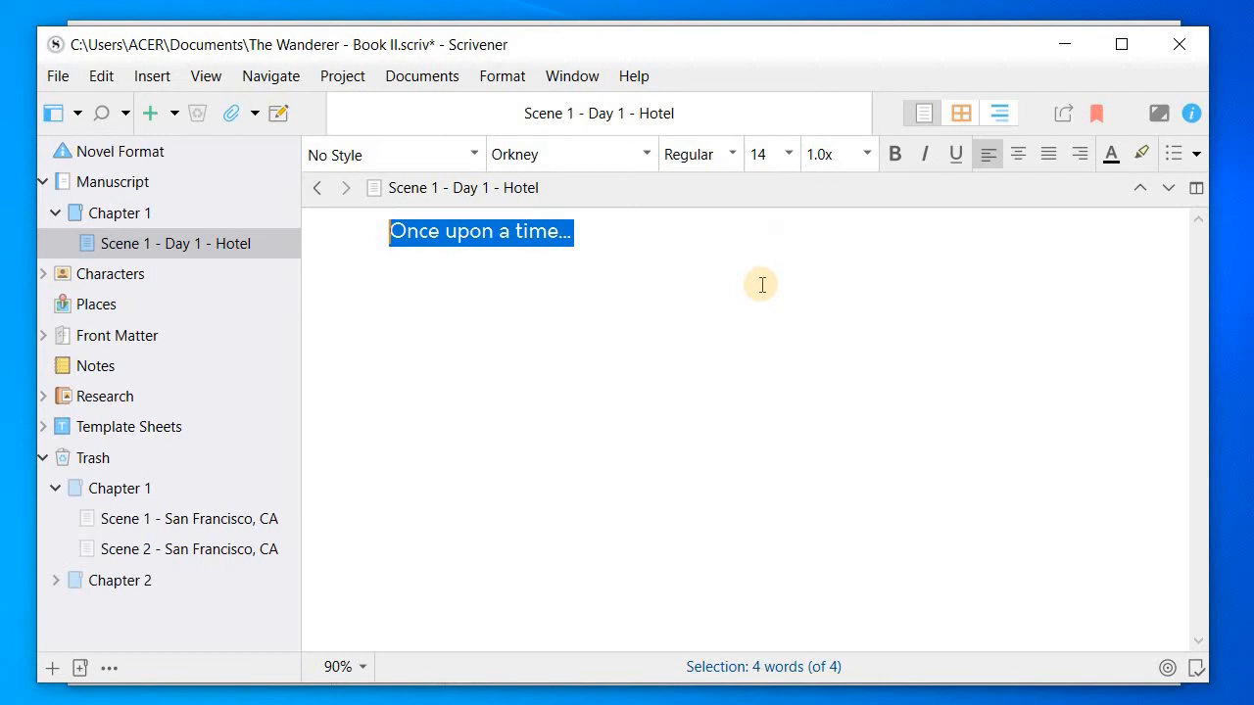
{"action": "left_click", "coordinate": [715, 263]}
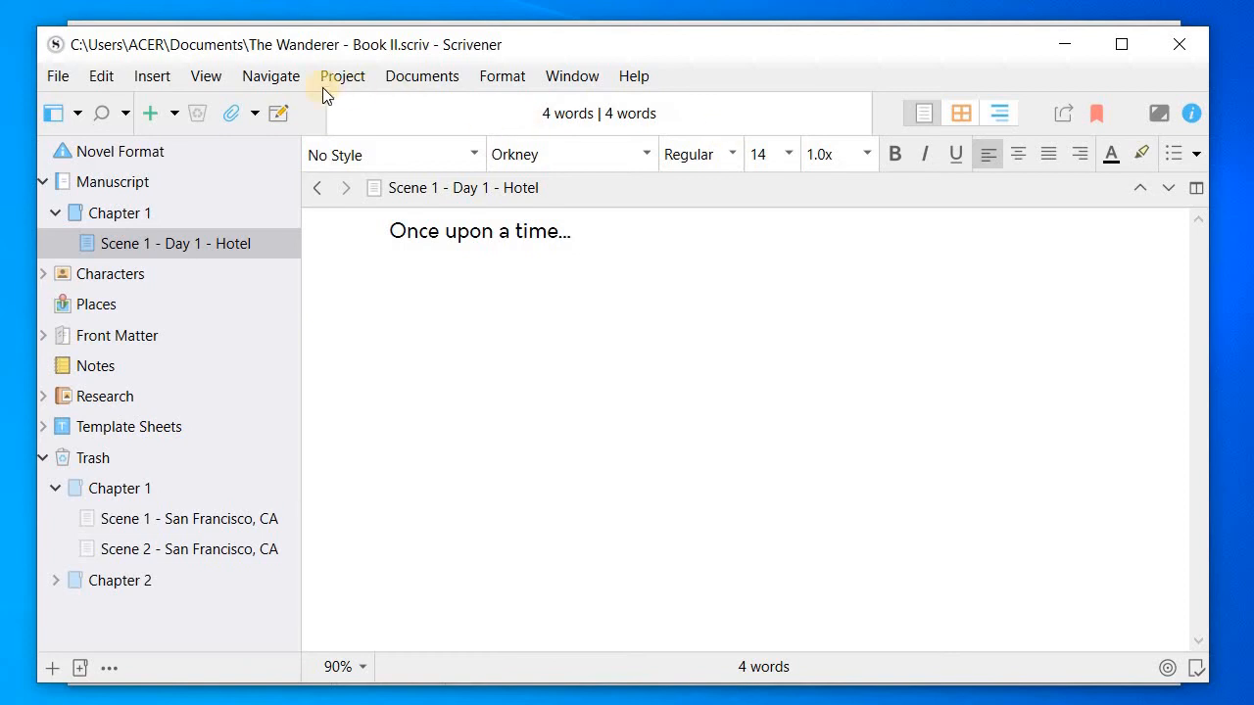
Set the editor's zoom level to 175%
{"action": "left_click", "coordinate": [207, 76]}
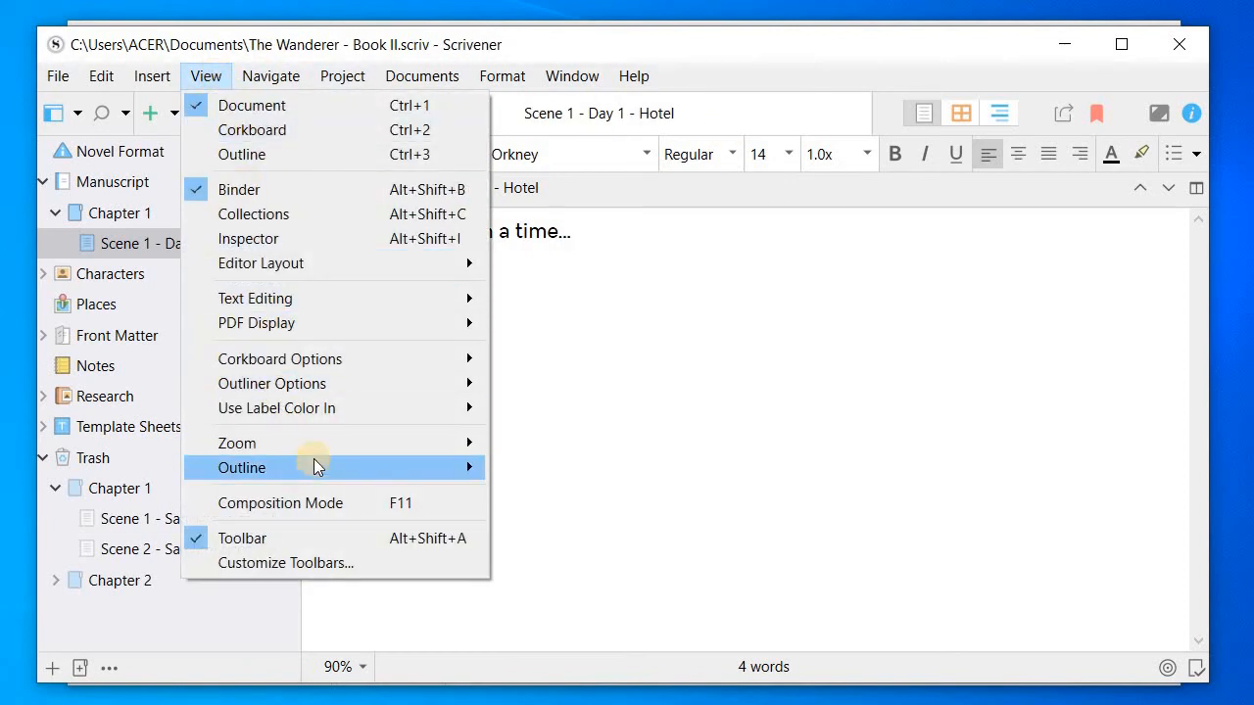
{"action": "mouse_move", "coordinate": [334, 442]}
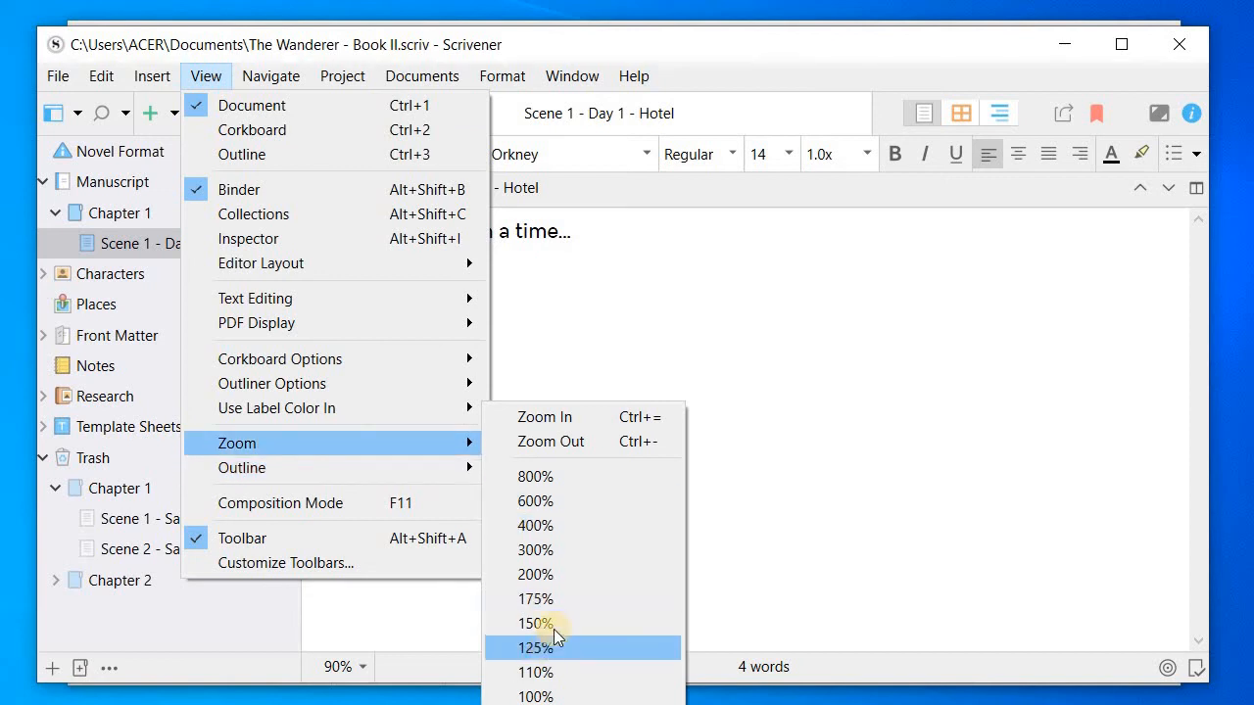
{"action": "left_click", "coordinate": [585, 597]}
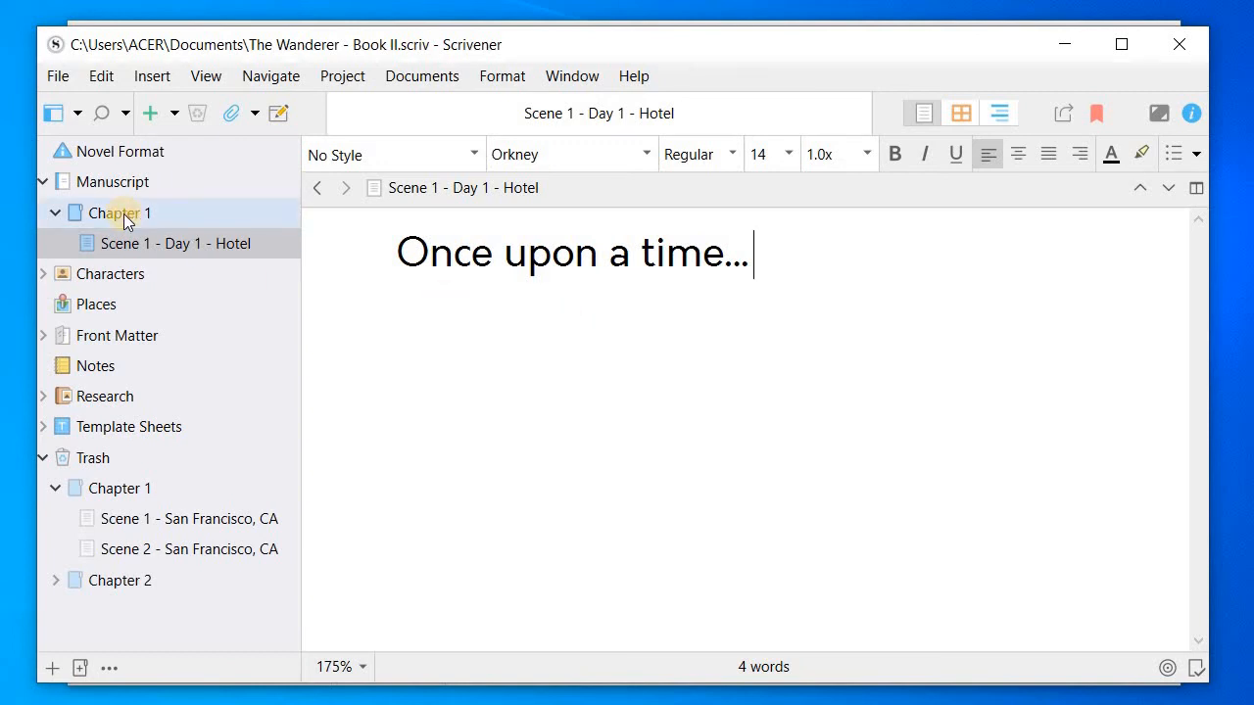
Add a new text document titled "Scene 2 - Day 2 - Chicago" inside the manuscript's Chapter 1 folder
{"action": "left_click", "coordinate": [158, 216]}
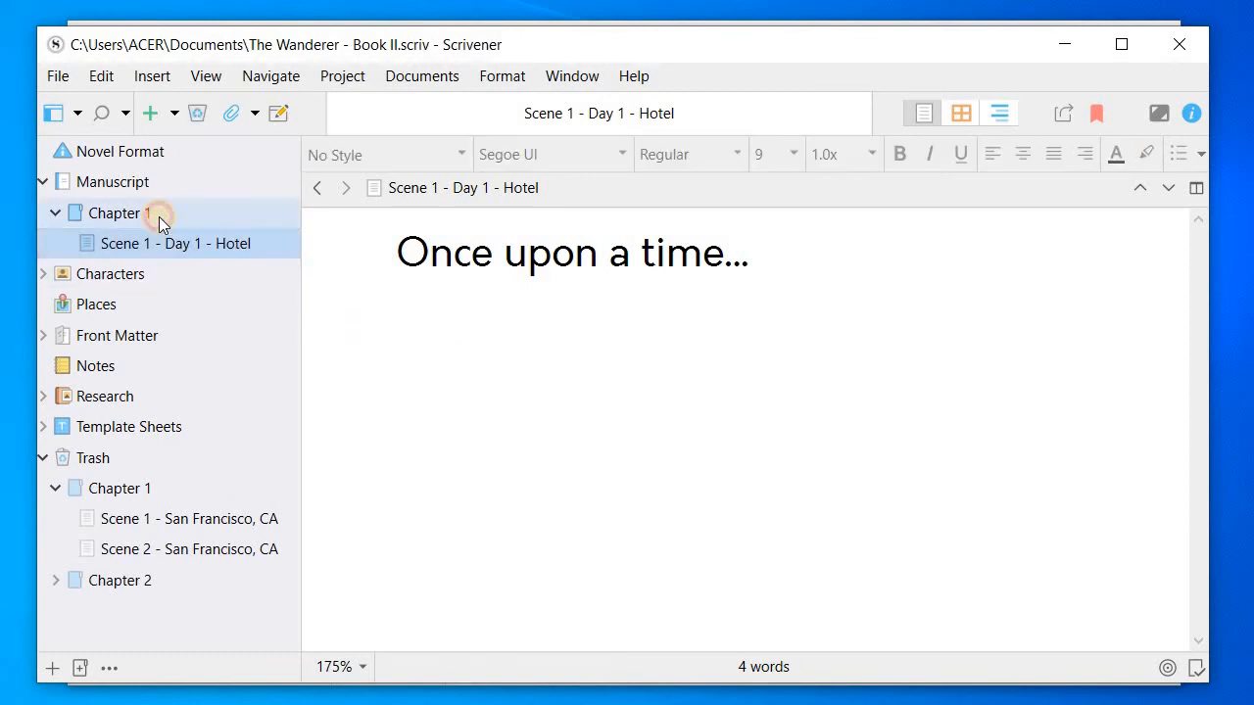
{"action": "right_click", "coordinate": [158, 216]}
{"action": "mouse_move", "coordinate": [208, 239]}
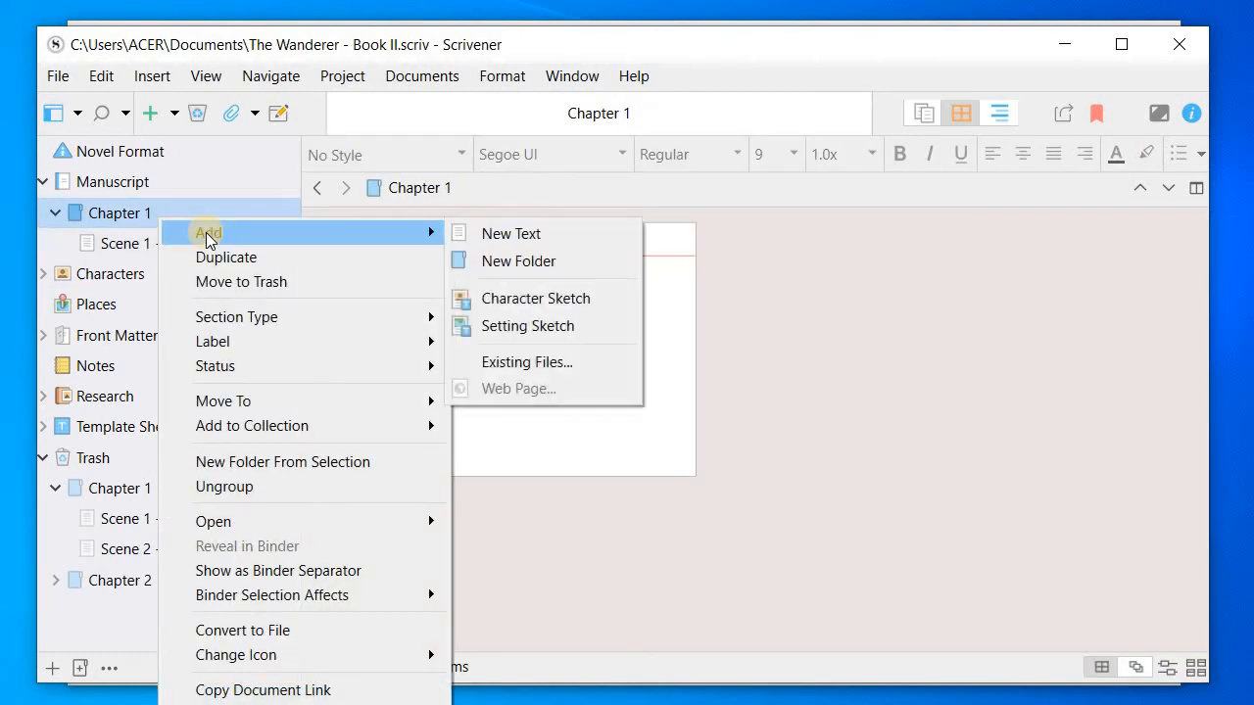
{"action": "left_click", "coordinate": [481, 233]}
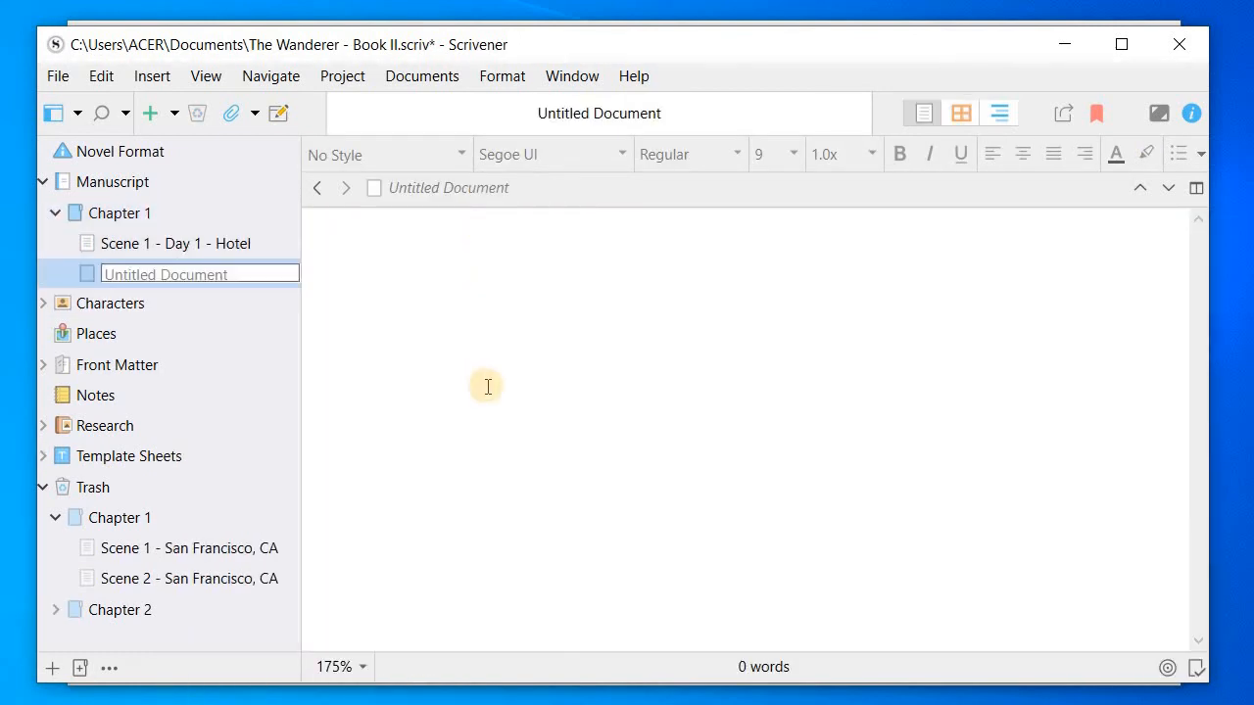
{"action": "type", "text": "Scene 2 - Day 2 - Chi"}
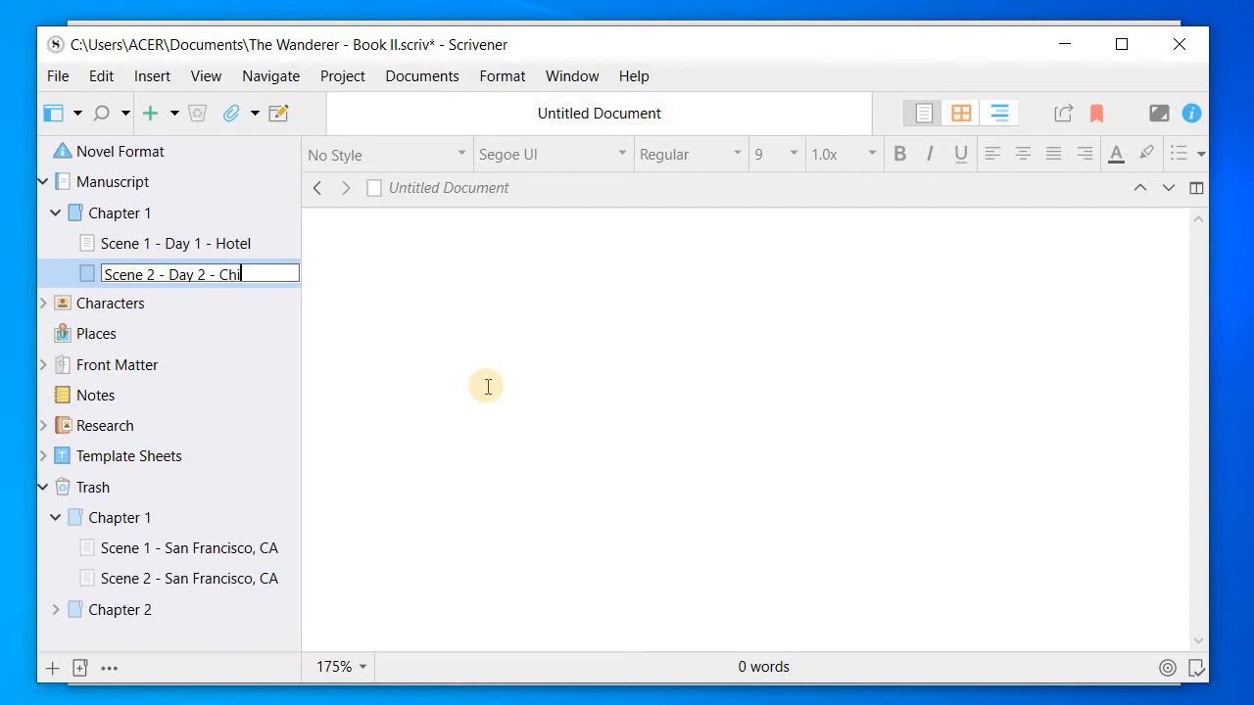
{"action": "type", "text": "cago"}
{"action": "key", "text": "Return"}
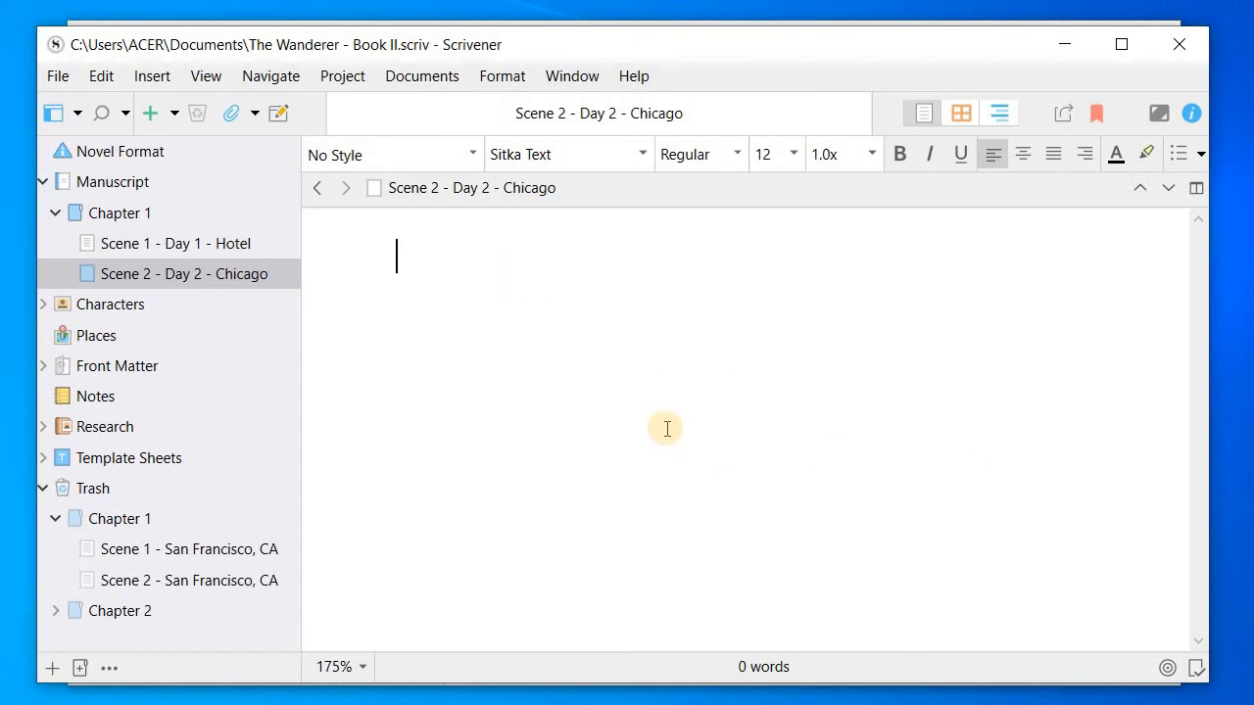
Split the editor vertically and show Scene 1 - Day 1 - Hotel in the second pane beside Scene 2
{"action": "left_click", "coordinate": [1197, 189]}
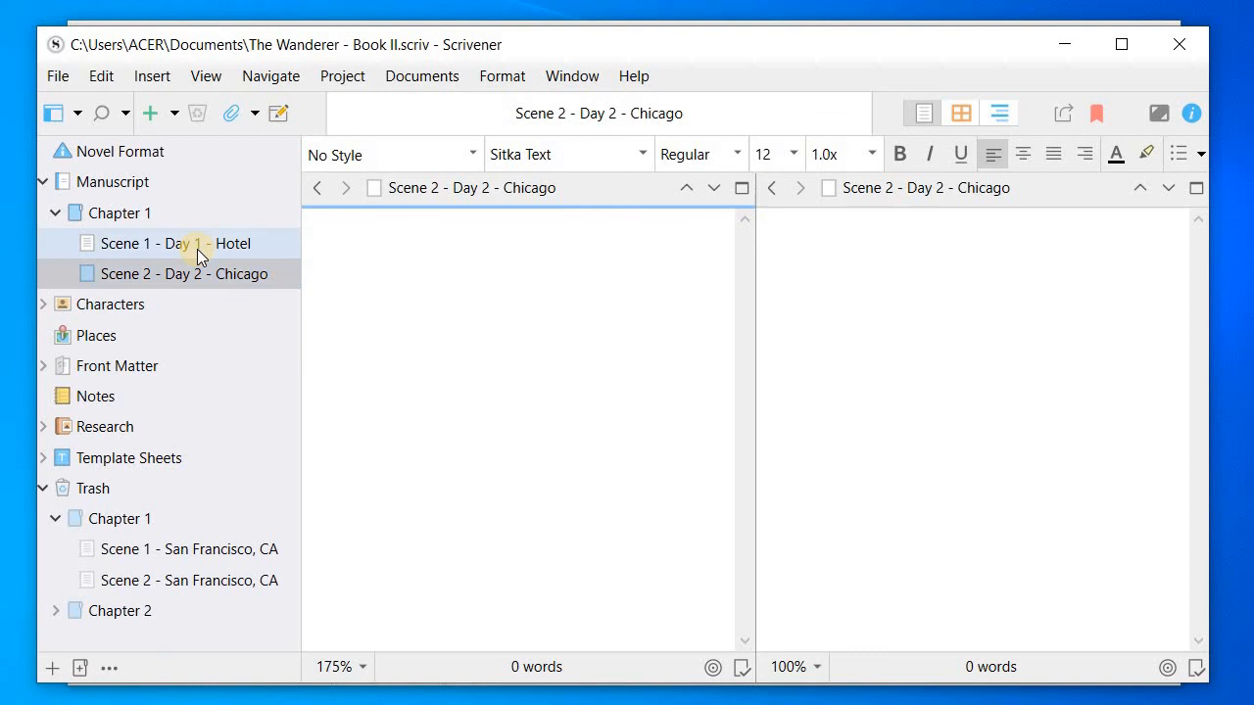
{"action": "left_click", "coordinate": [912, 324]}
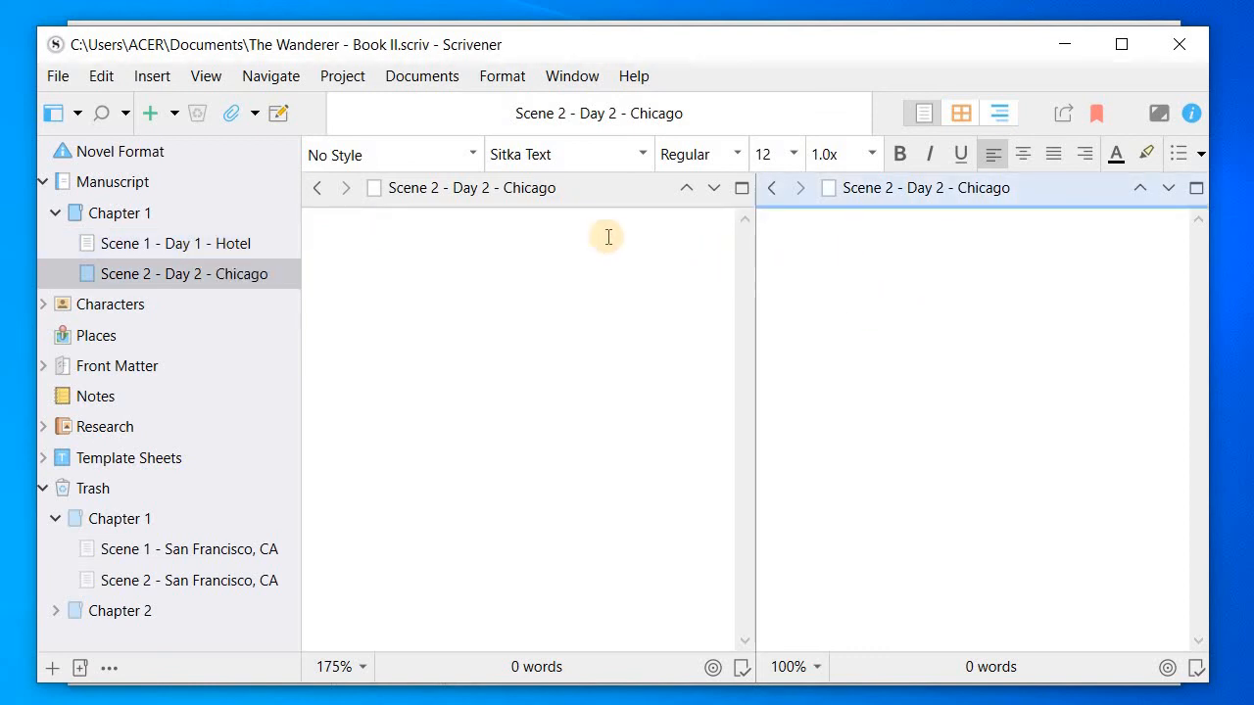
{"action": "left_click", "coordinate": [184, 245]}
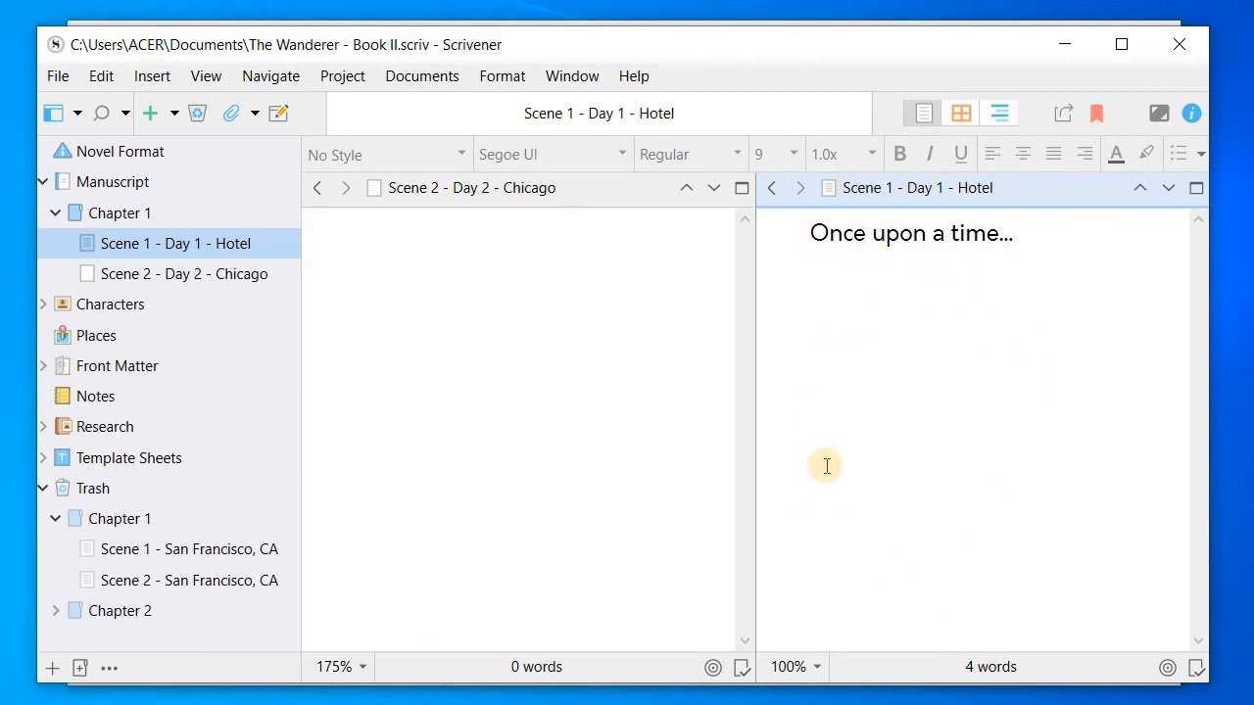
Write "Then this happened..." in the body of Scene 2 - Day 2 - Chicago in the first editor pane
{"action": "left_click", "coordinate": [425, 300]}
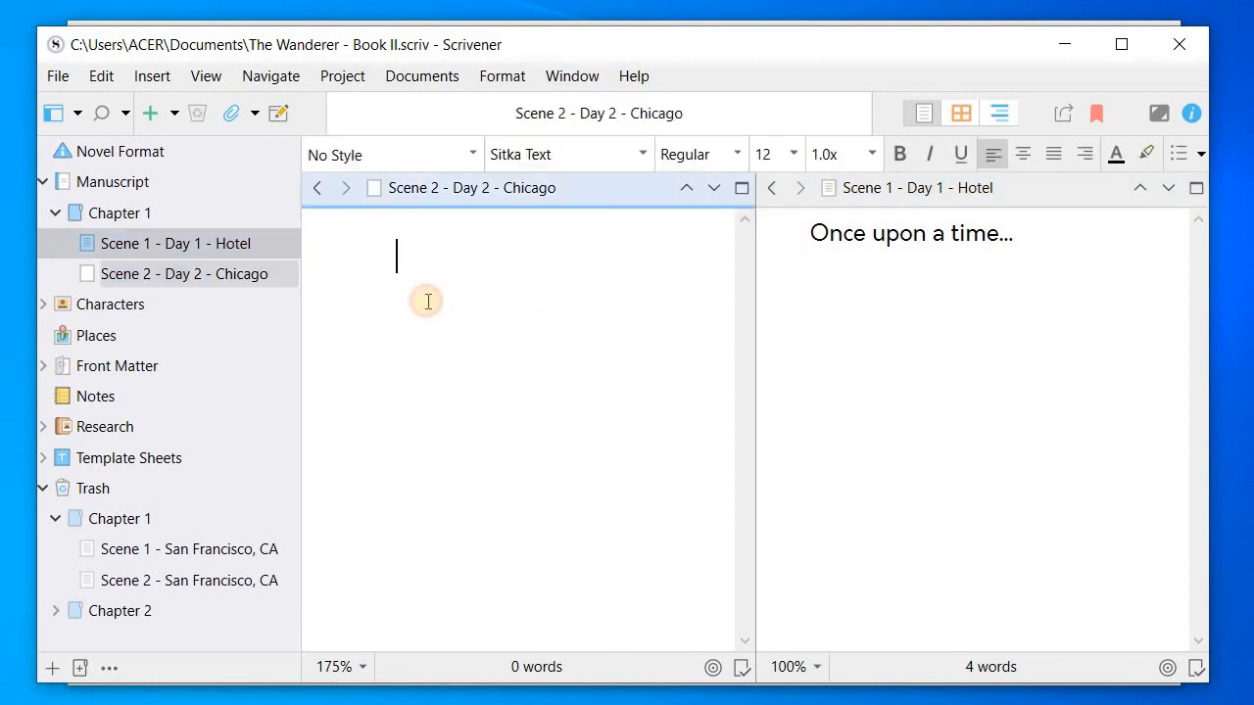
{"action": "left_click", "coordinate": [230, 274]}
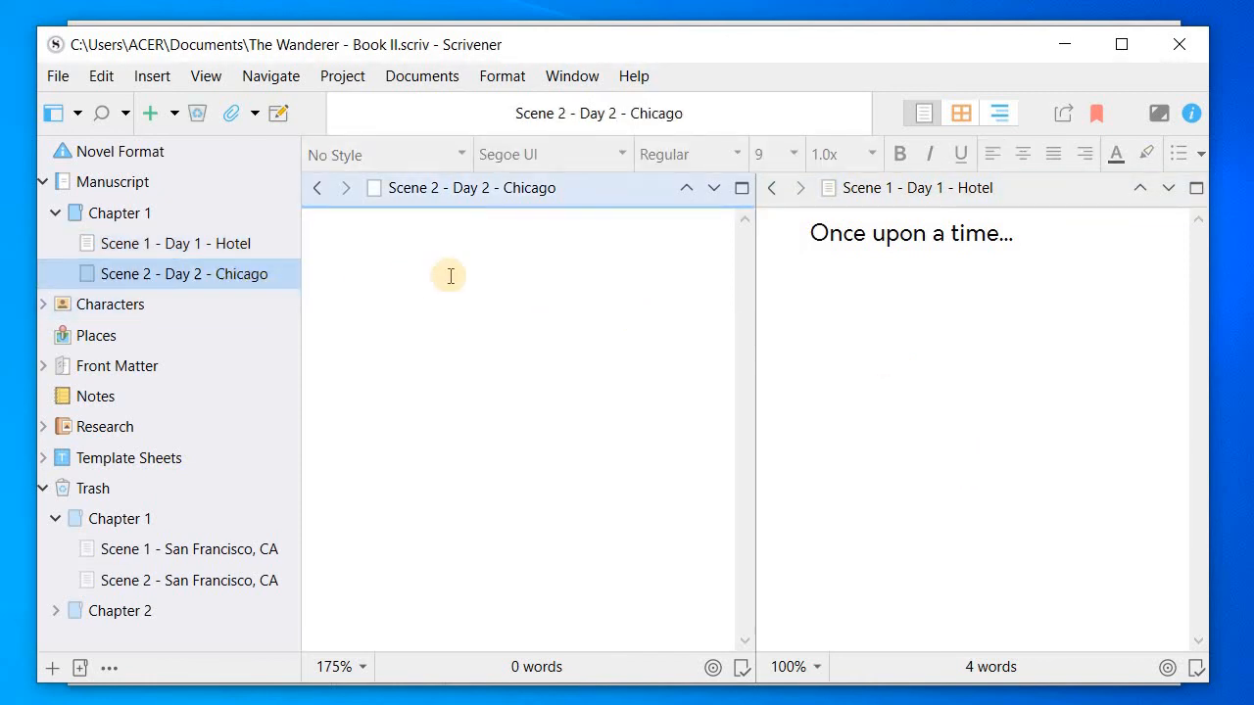
{"action": "left_click", "coordinate": [410, 276]}
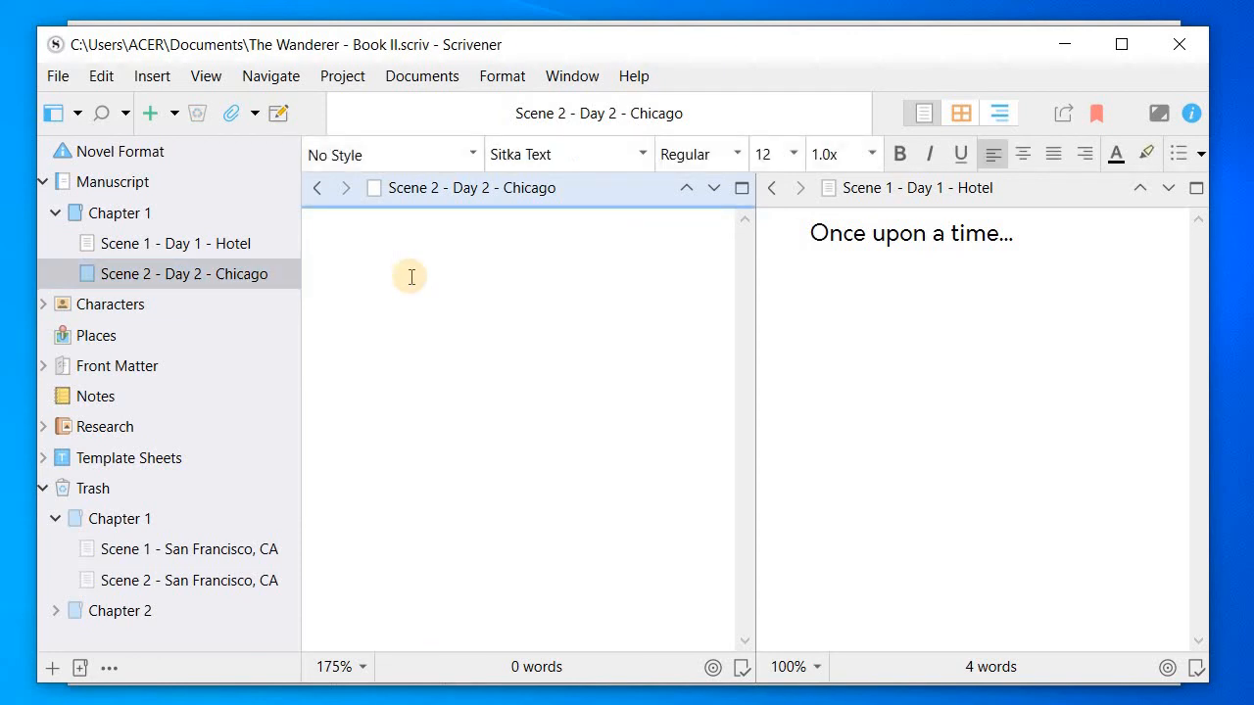
{"action": "type", "text": "Tghen"}
{"action": "key", "text": "BackSpace"}
{"action": "key", "text": "BackSpace"}
{"action": "key", "text": "BackSpace"}
{"action": "key", "text": "BackSpace"}
{"action": "type", "text": "hen"}
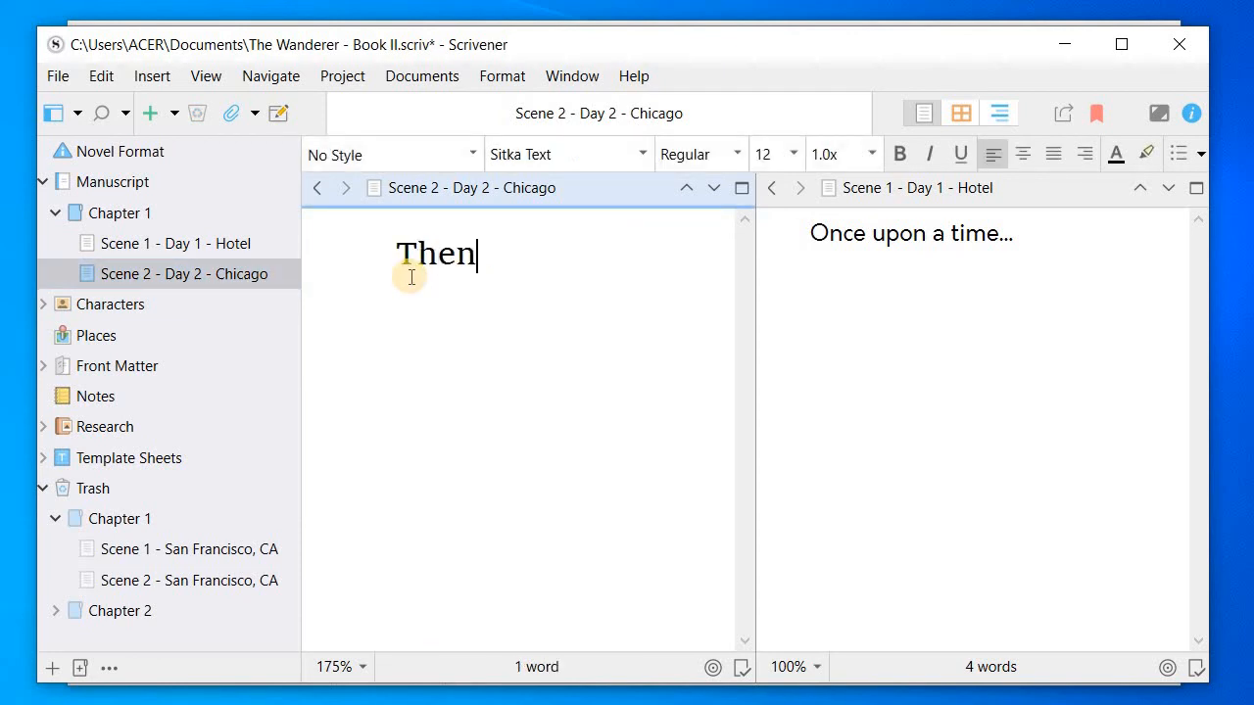
{"action": "type", "text": " this happened..."}
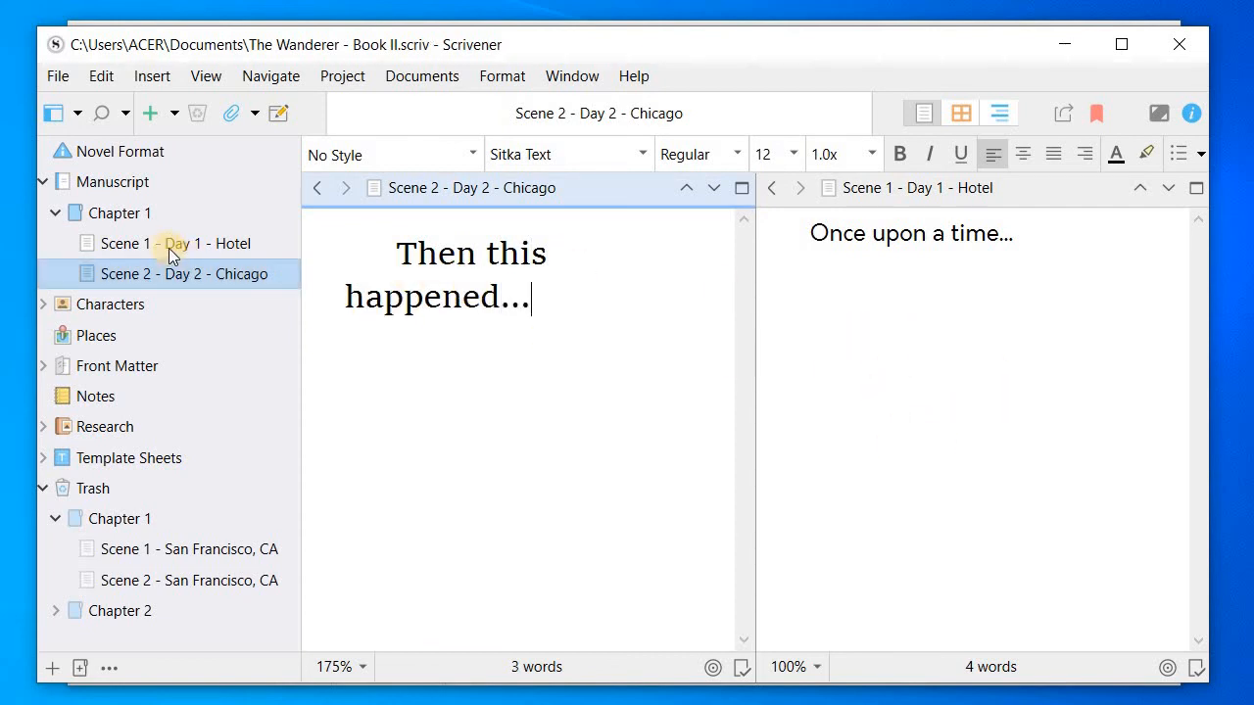
Return to a single editor pane and show Scene 2 - Day 2 - Chicago in it
{"action": "left_click", "coordinate": [1197, 190]}
{"action": "left_click", "coordinate": [1197, 190]}
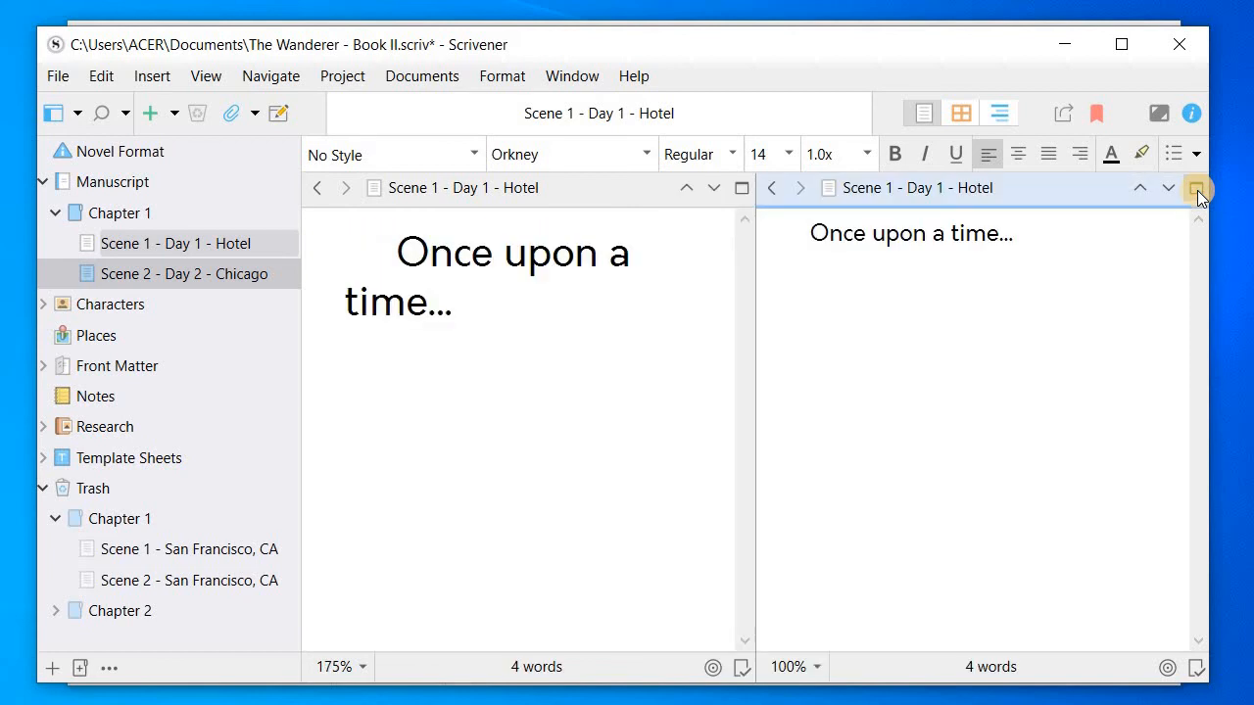
{"action": "left_click", "coordinate": [1197, 190]}
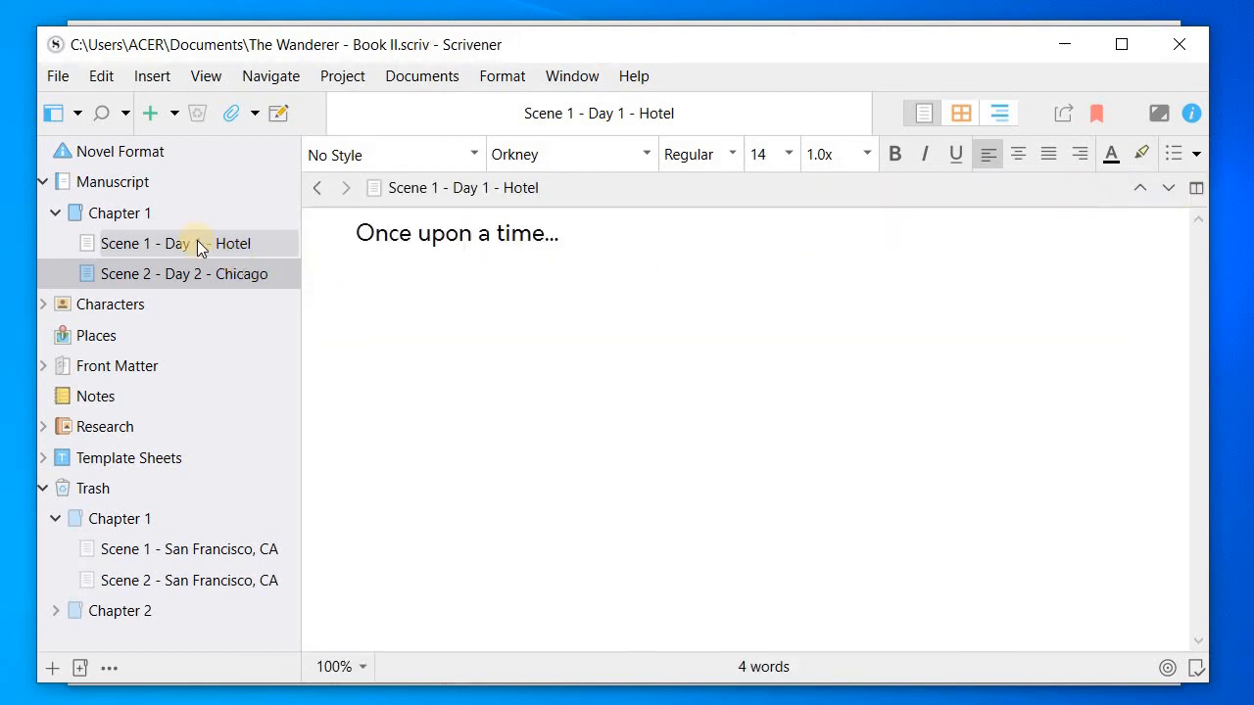
{"action": "left_click", "coordinate": [136, 273]}
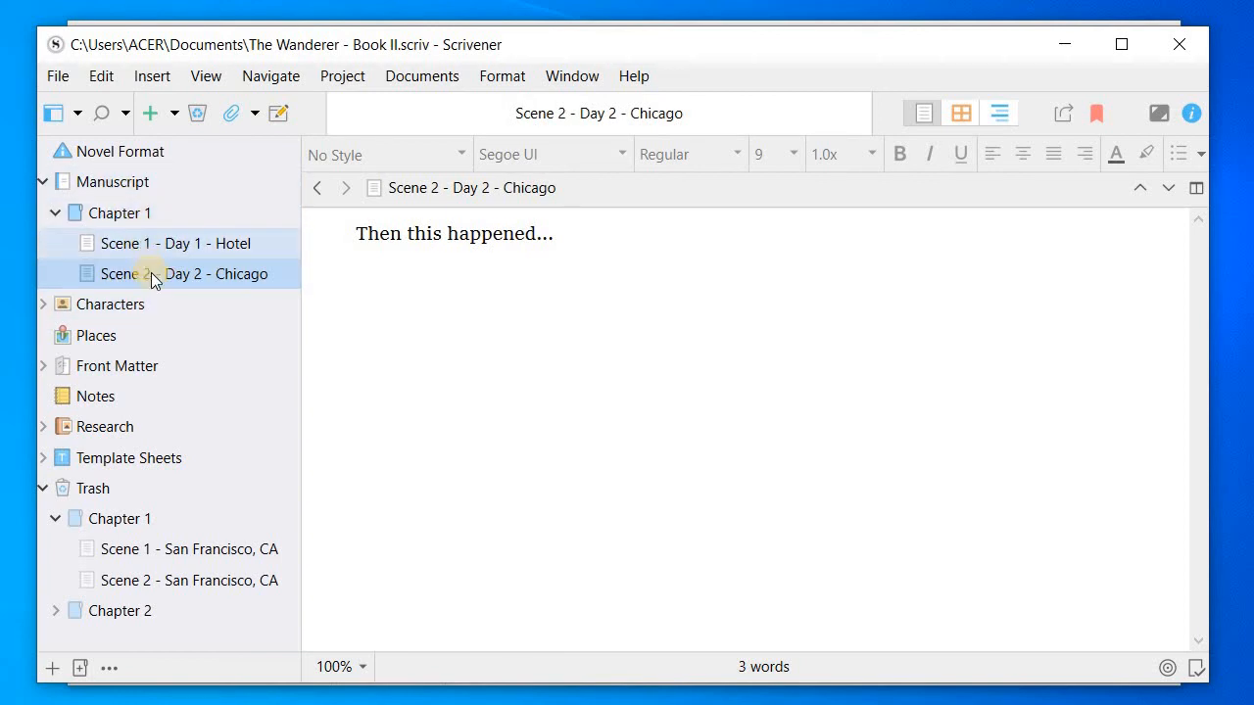
Add a new folder titled "Chapter 2" inside Manuscript
{"action": "left_click", "coordinate": [131, 183]}
{"action": "right_click", "coordinate": [131, 183]}
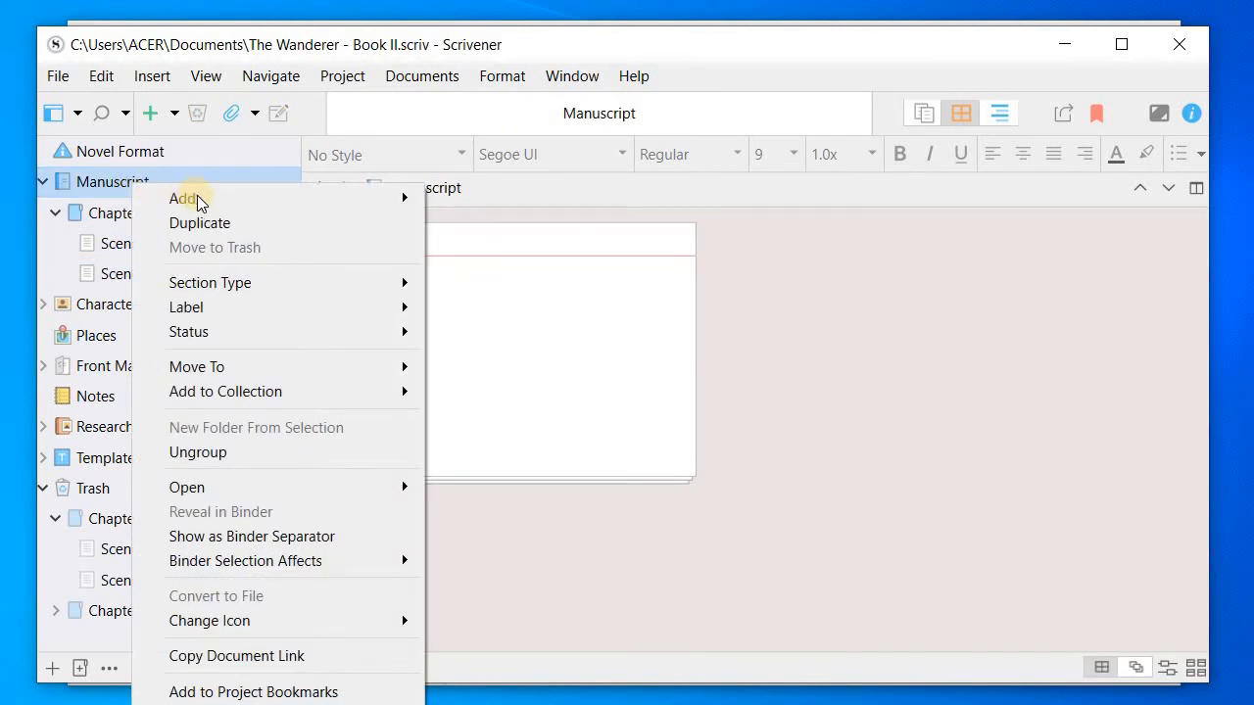
{"action": "mouse_move", "coordinate": [252, 193]}
{"action": "left_click", "coordinate": [471, 227]}
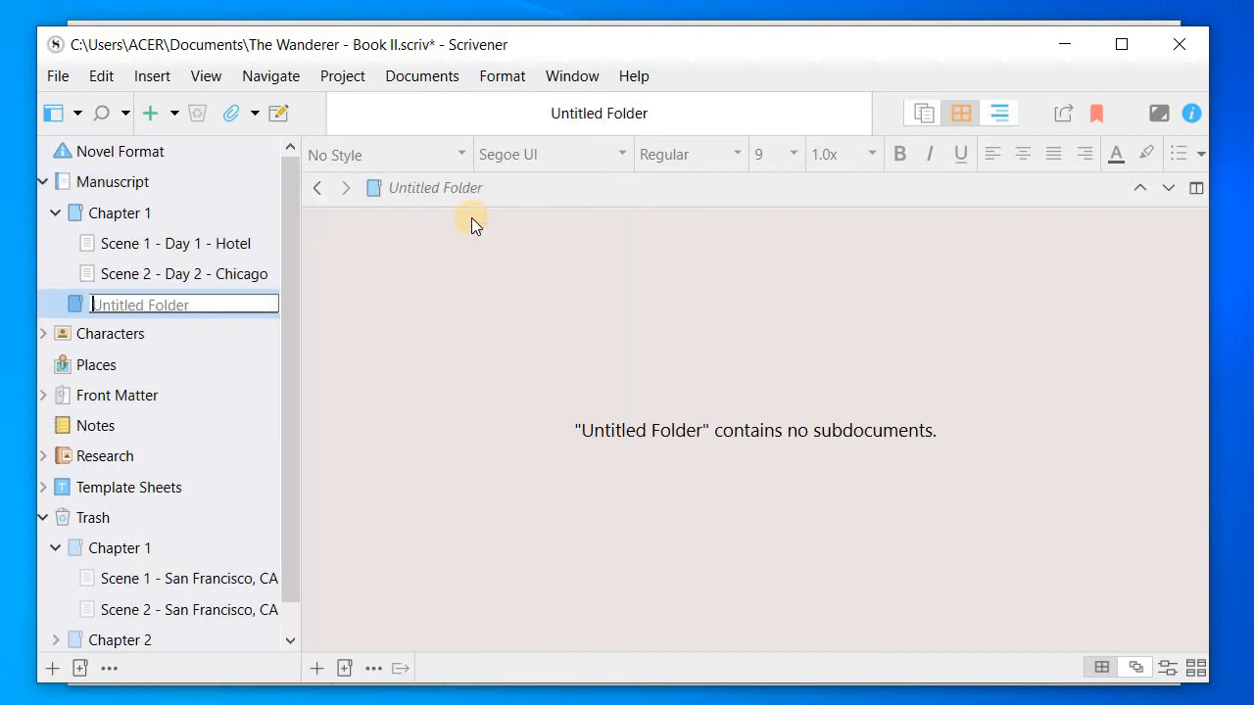
{"action": "type", "text": "Chapter 2"}
{"action": "key", "text": "Return"}
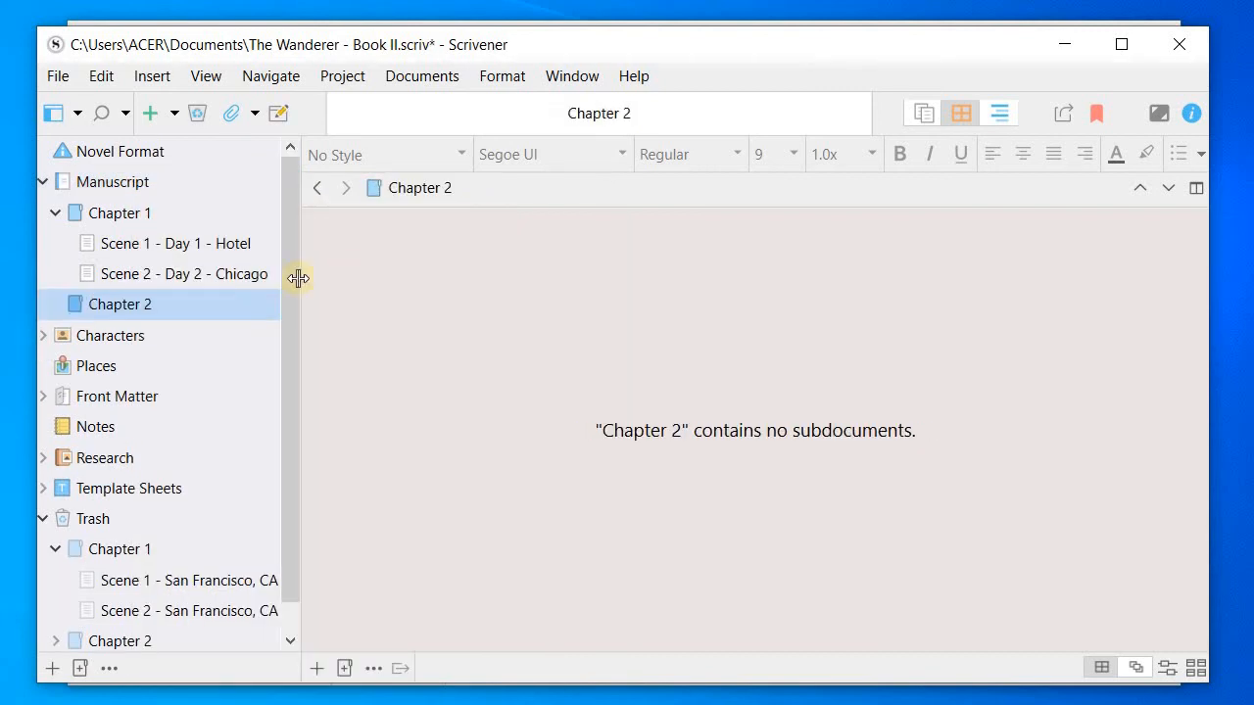
Add a new text document titled "Scene 1 - Day 4 - Miami" inside the manuscript's Chapter 2 folder
{"action": "right_click", "coordinate": [190, 308]}
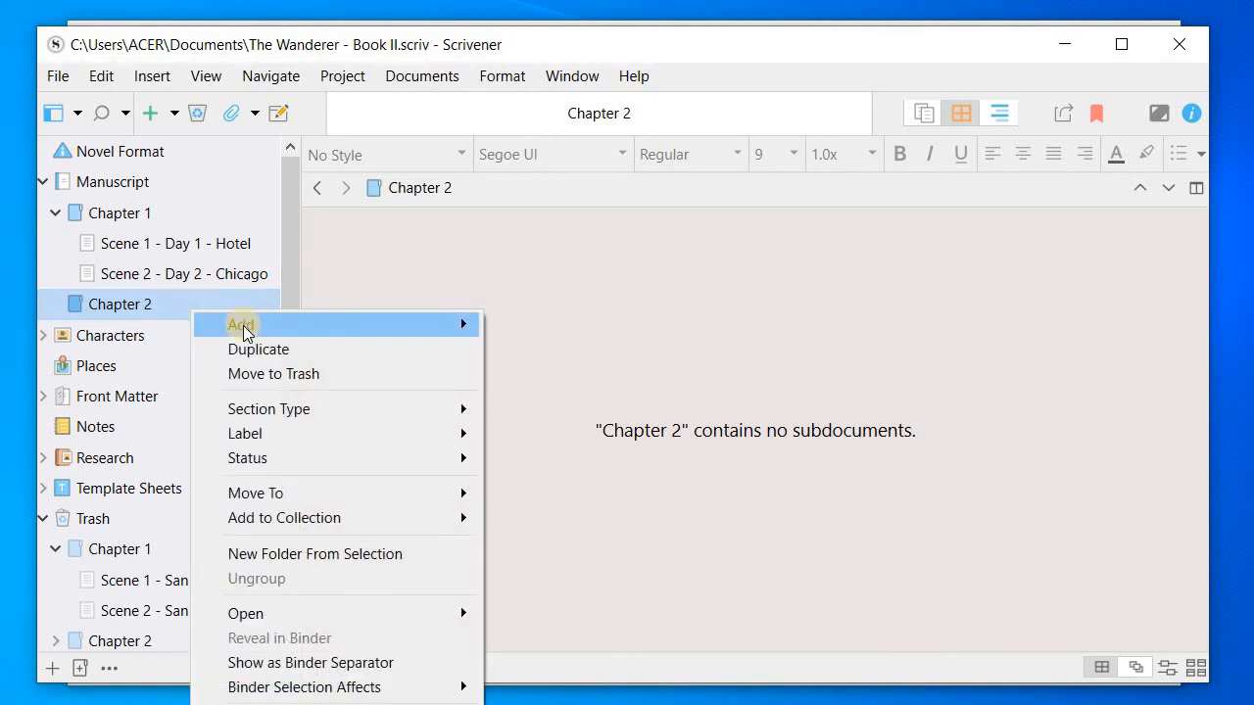
{"action": "mouse_move", "coordinate": [239, 324]}
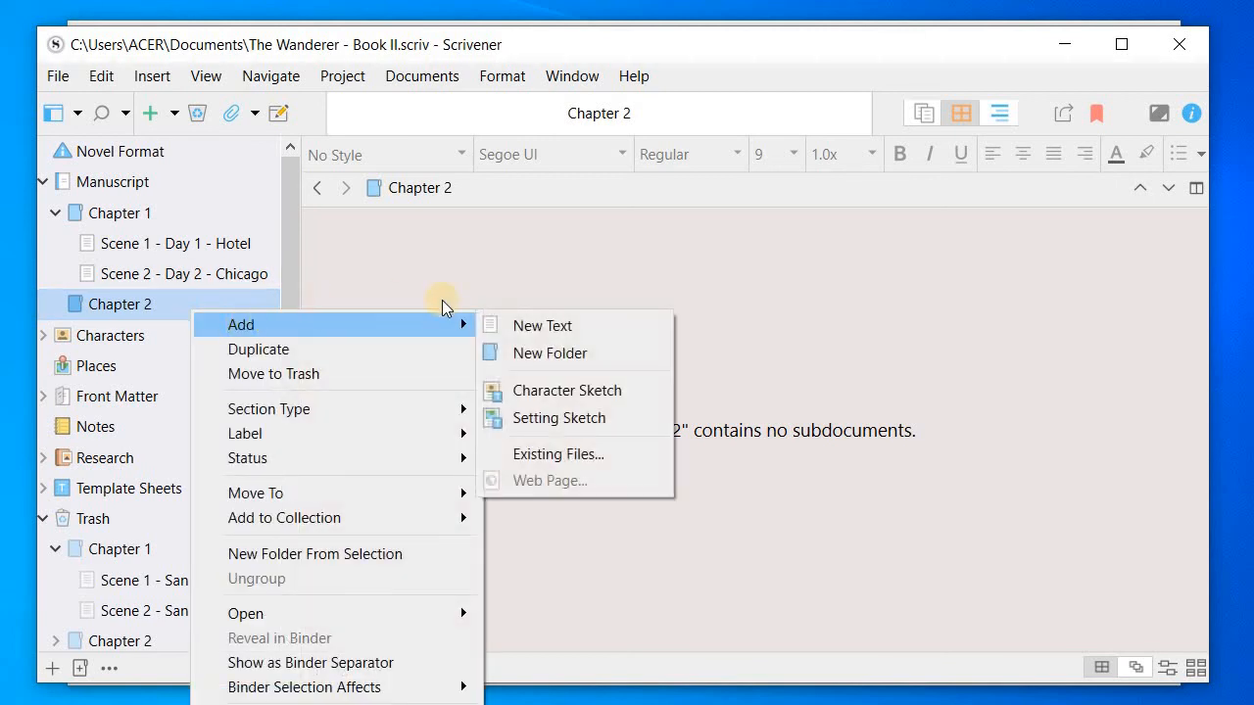
{"action": "left_click", "coordinate": [530, 327]}
{"action": "type", "text": "Scene 1 - Day 4 - Miami"}
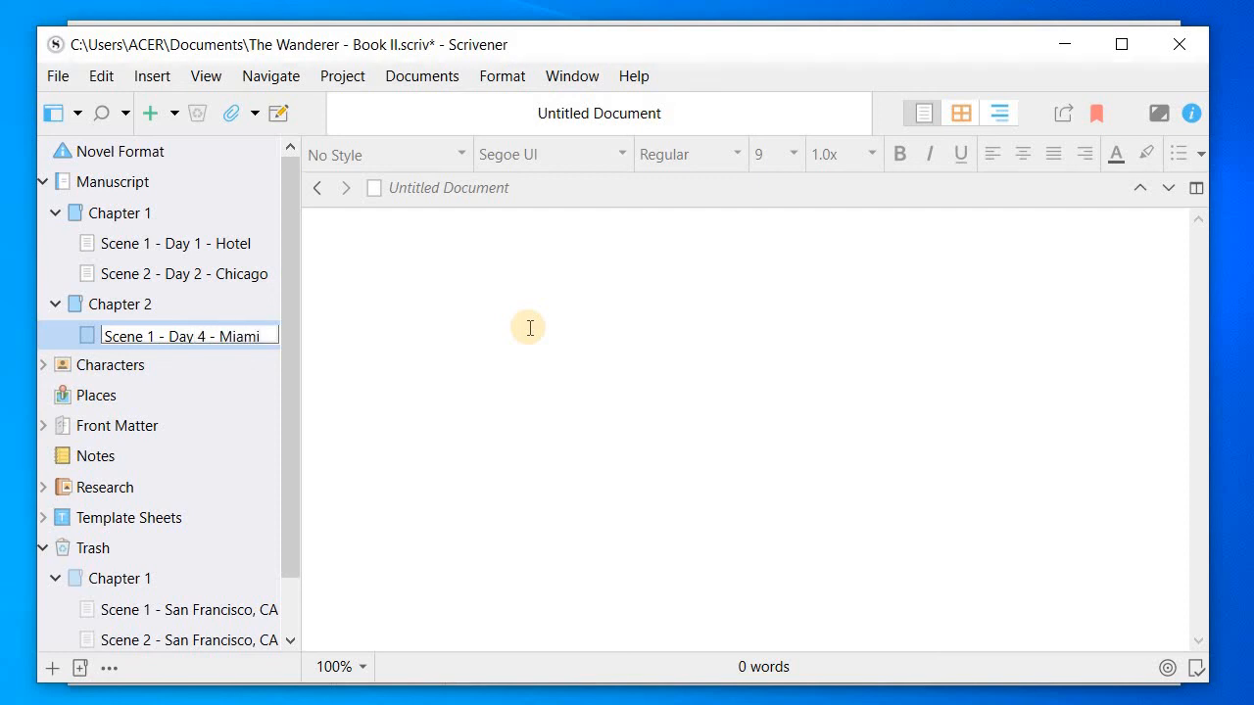
{"action": "left_click", "coordinate": [529, 328]}
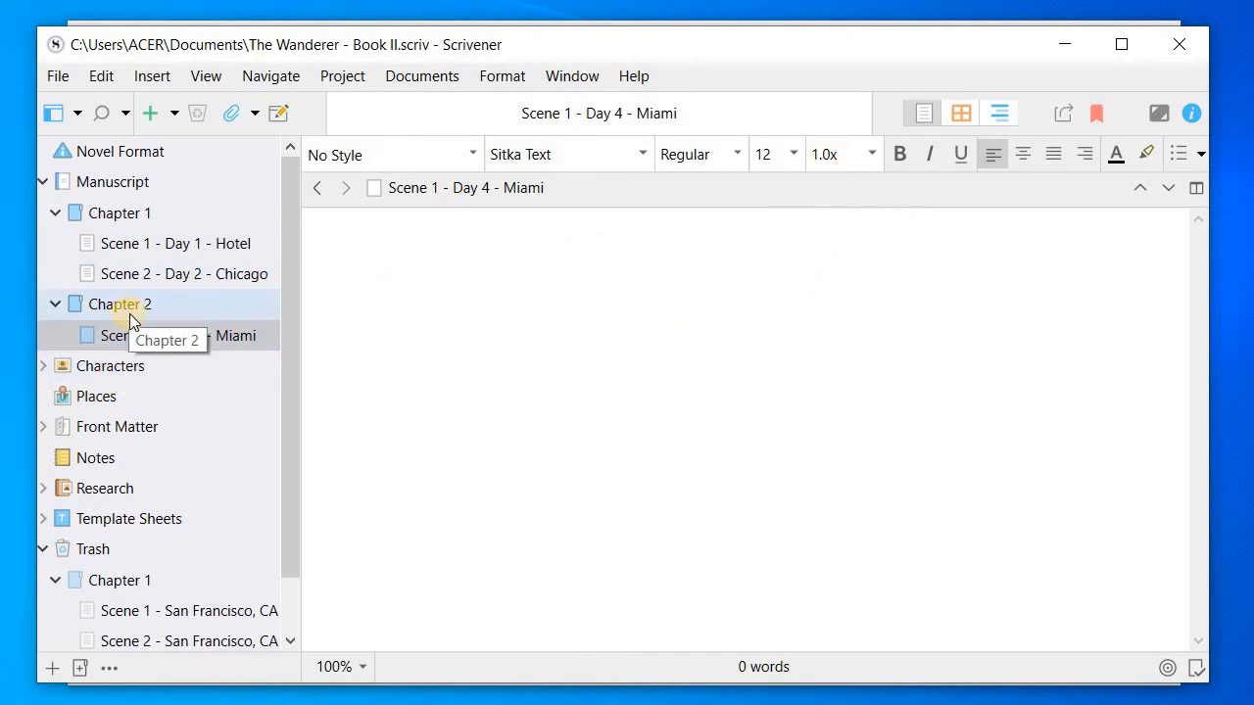
{"action": "left_click", "coordinate": [148, 335]}
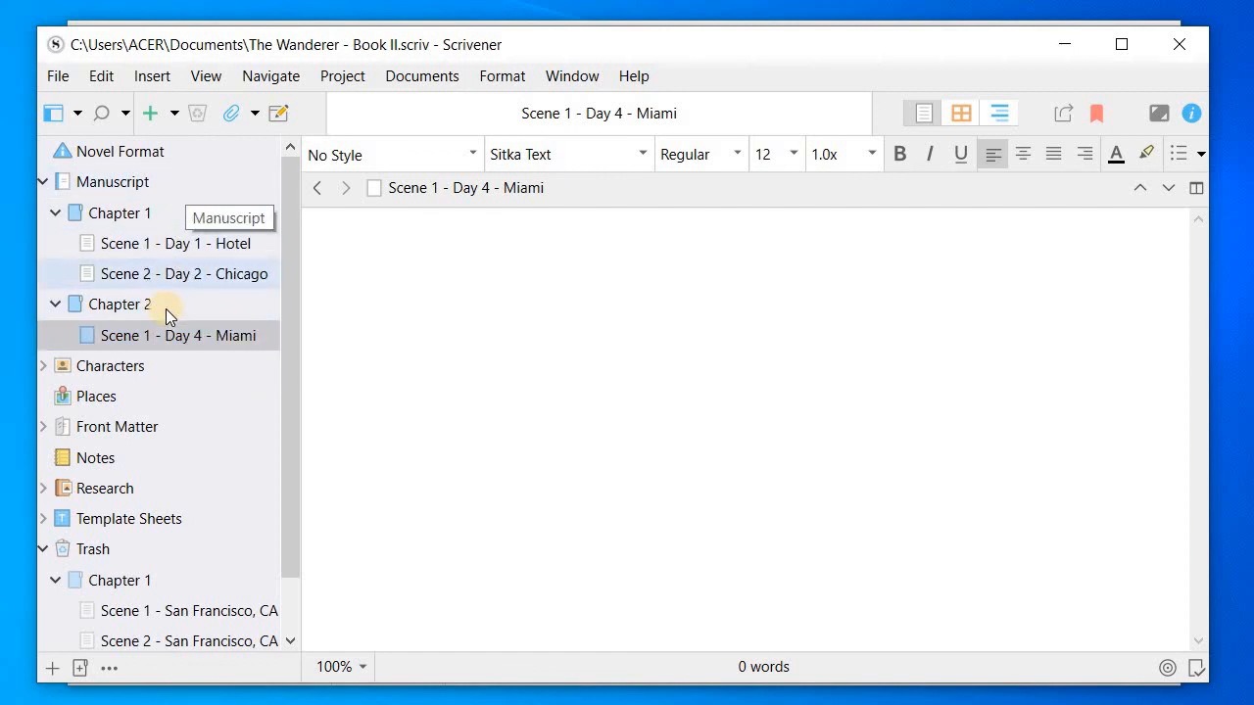
Expand Characters to view the Character Sketch, and return to Scene 2 - Day 2 - Chicago in the editor
{"action": "left_click", "coordinate": [45, 363]}
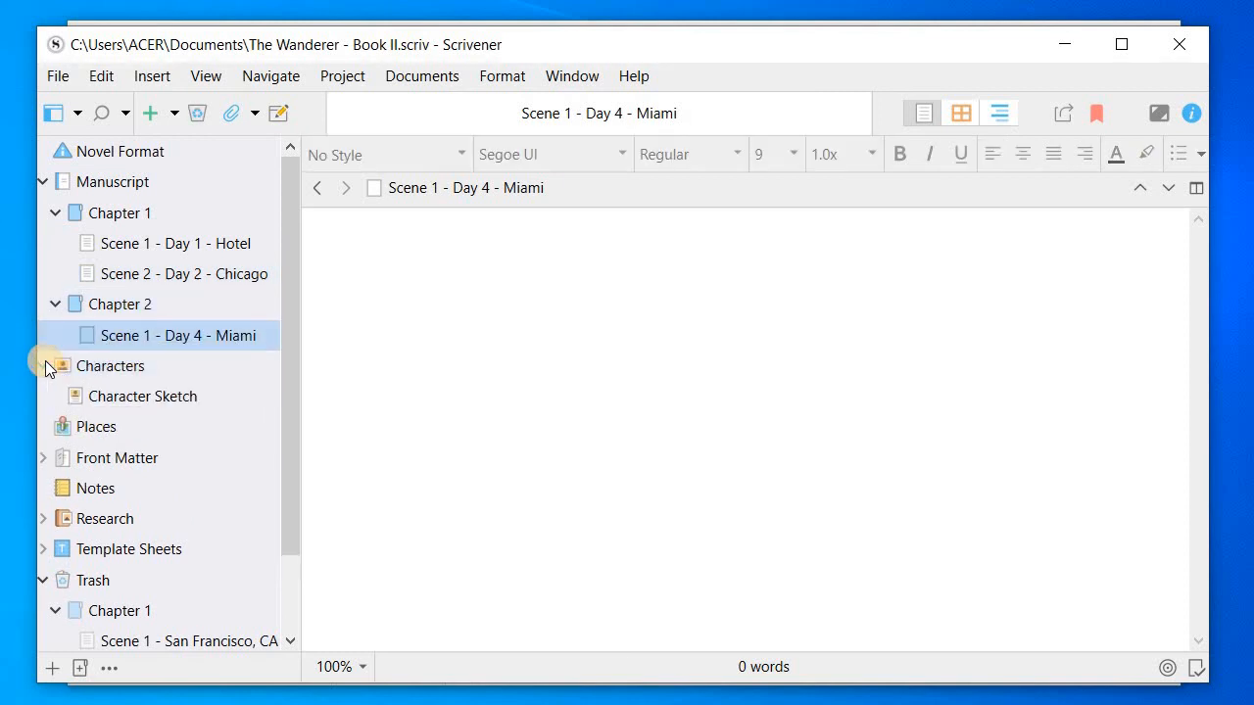
{"action": "left_click", "coordinate": [97, 389]}
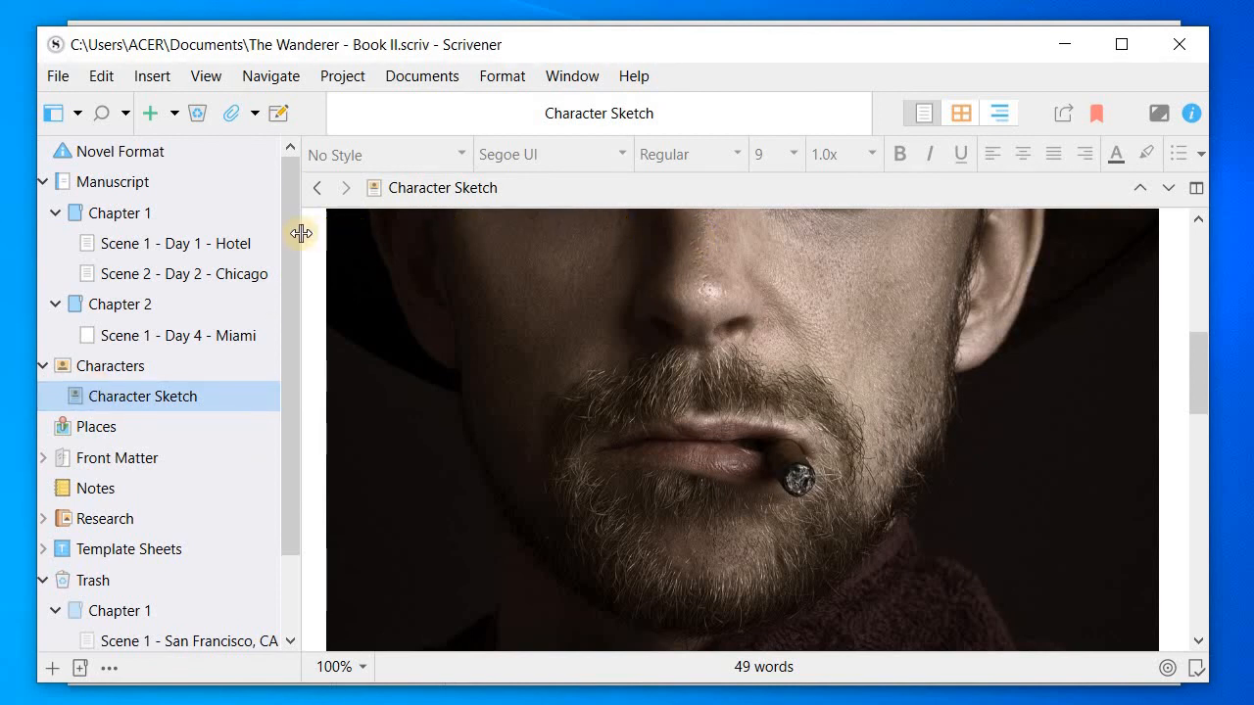
{"action": "left_click", "coordinate": [182, 272]}
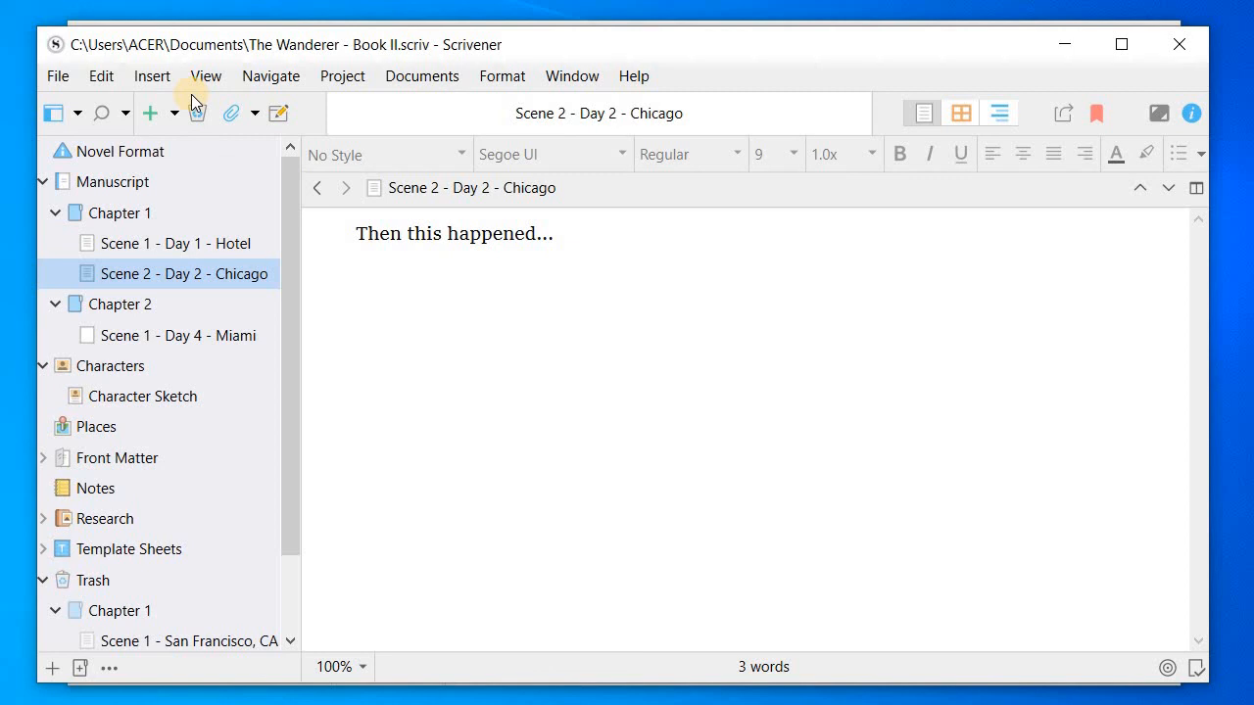
Open the project templates for a new project and browse the Non-Fiction and Scriptwriting categories
{"action": "left_click", "coordinate": [59, 77]}
{"action": "mouse_move", "coordinate": [102, 82]}
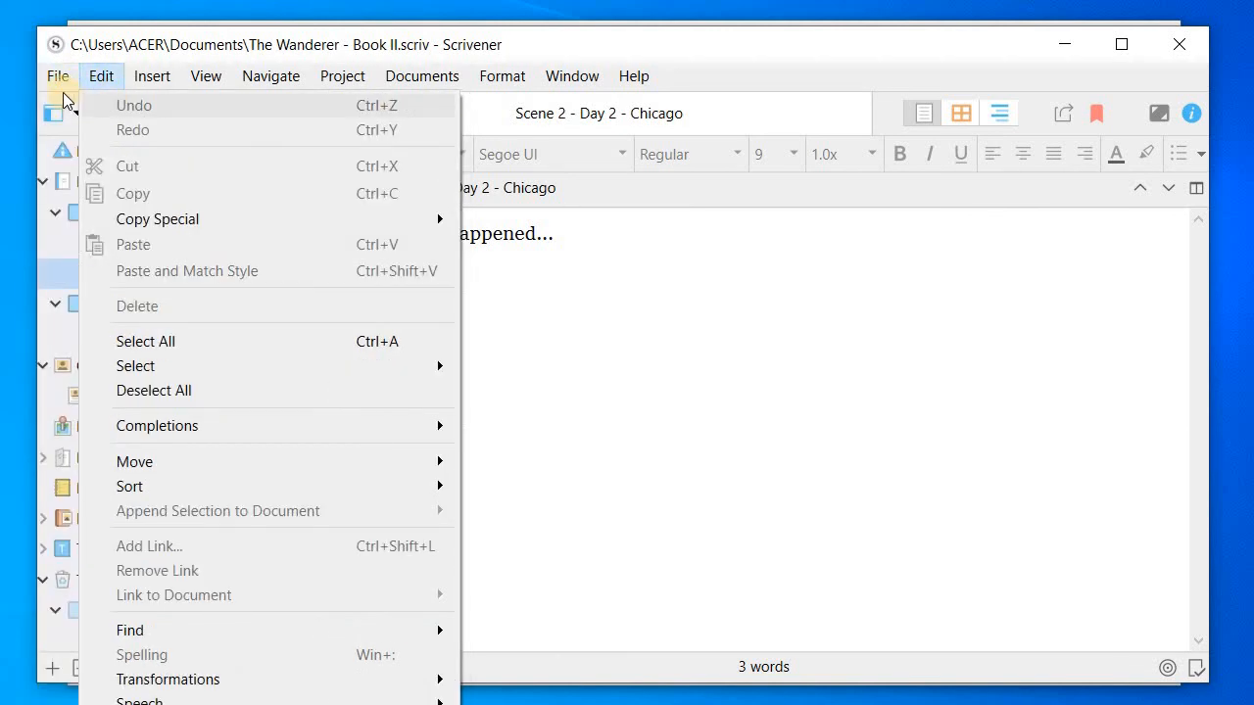
{"action": "key", "text": "Escape"}
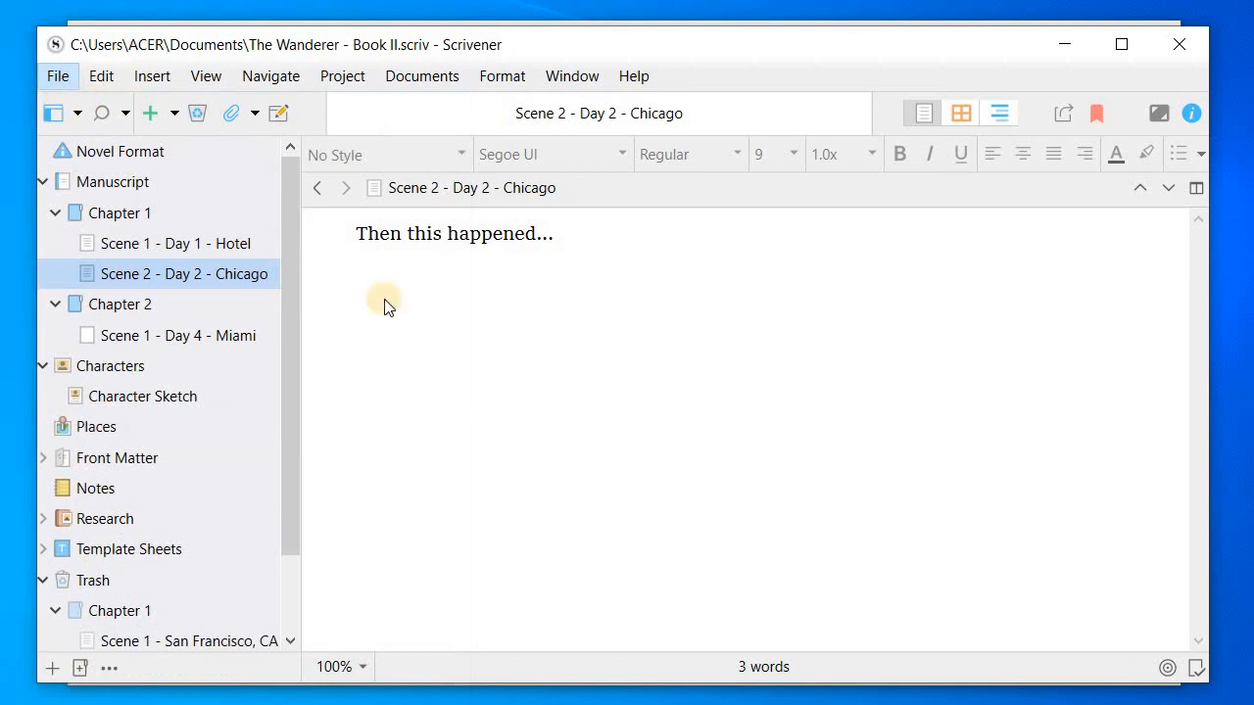
{"action": "key", "text": "ctrl+shift+n"}
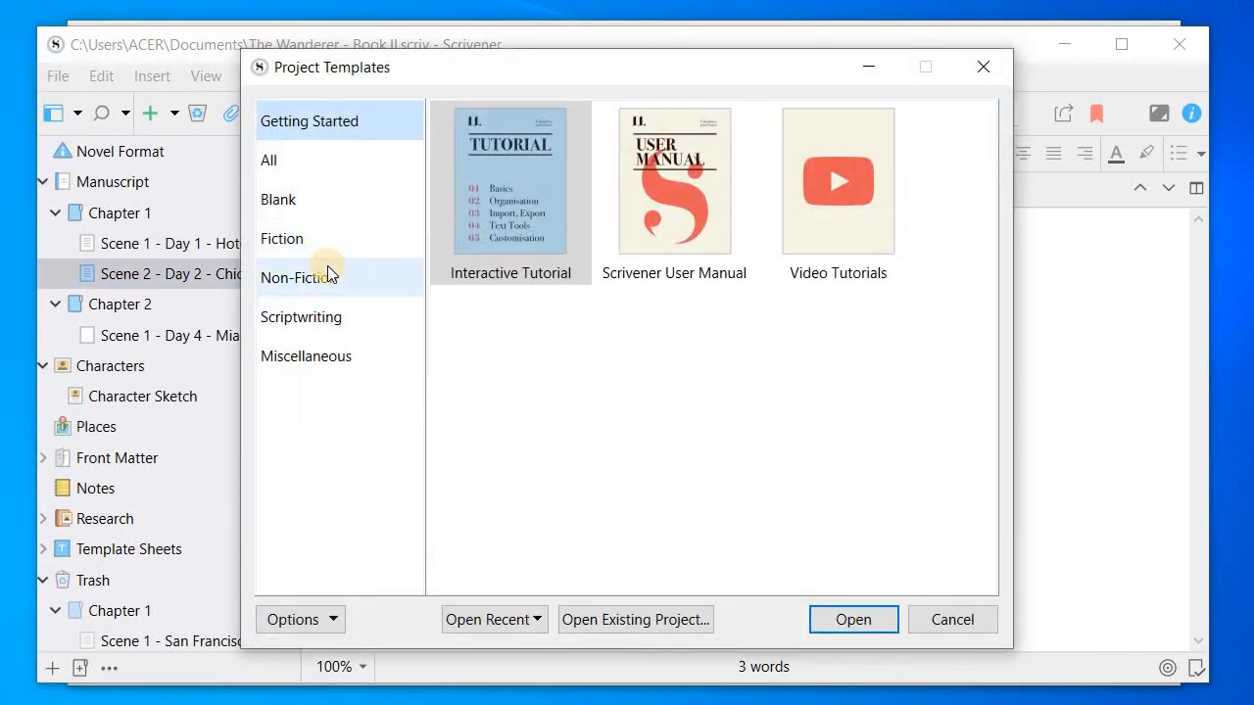
{"action": "left_click", "coordinate": [327, 274]}
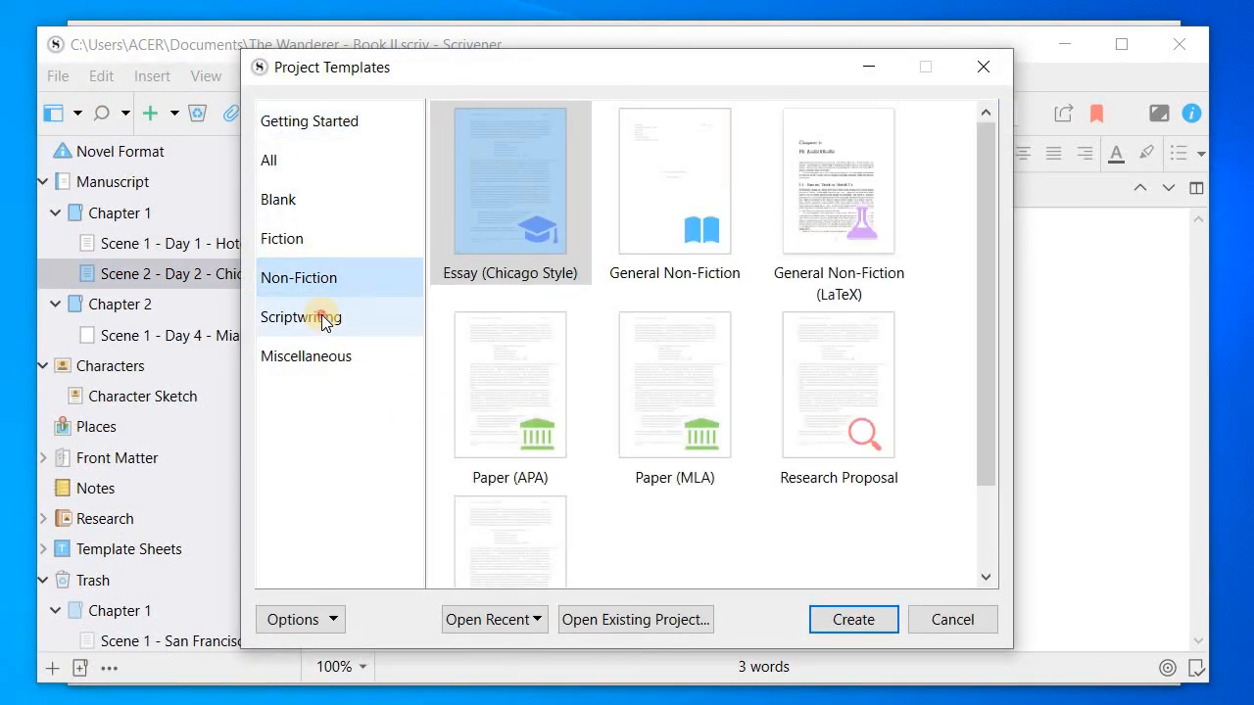
{"action": "left_click", "coordinate": [324, 319]}
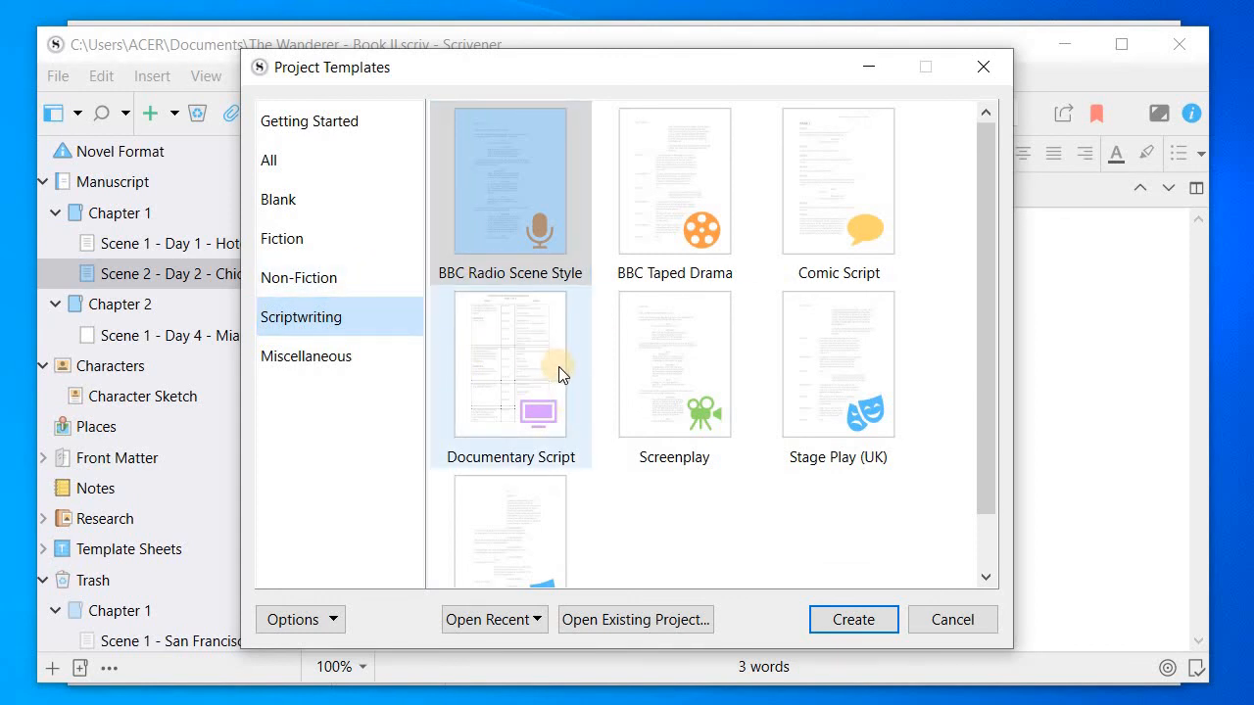